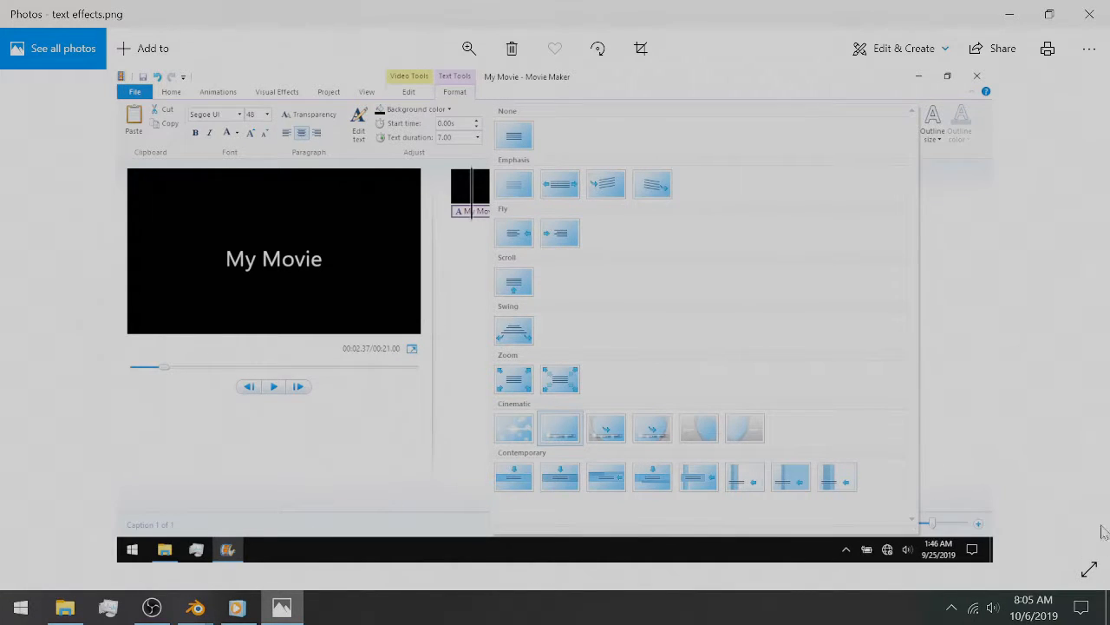
# Step: Show the text effects image full screen, then switch to the Blender window containing text effects.blend
pyautogui.click(1093, 571)
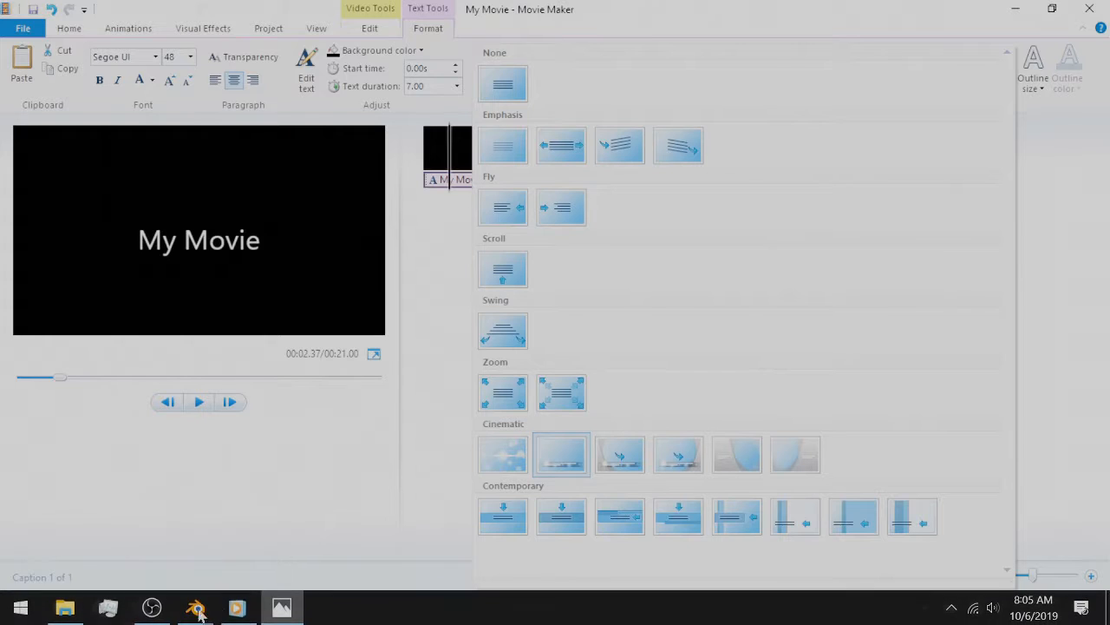
pyautogui.moveTo(199, 611)
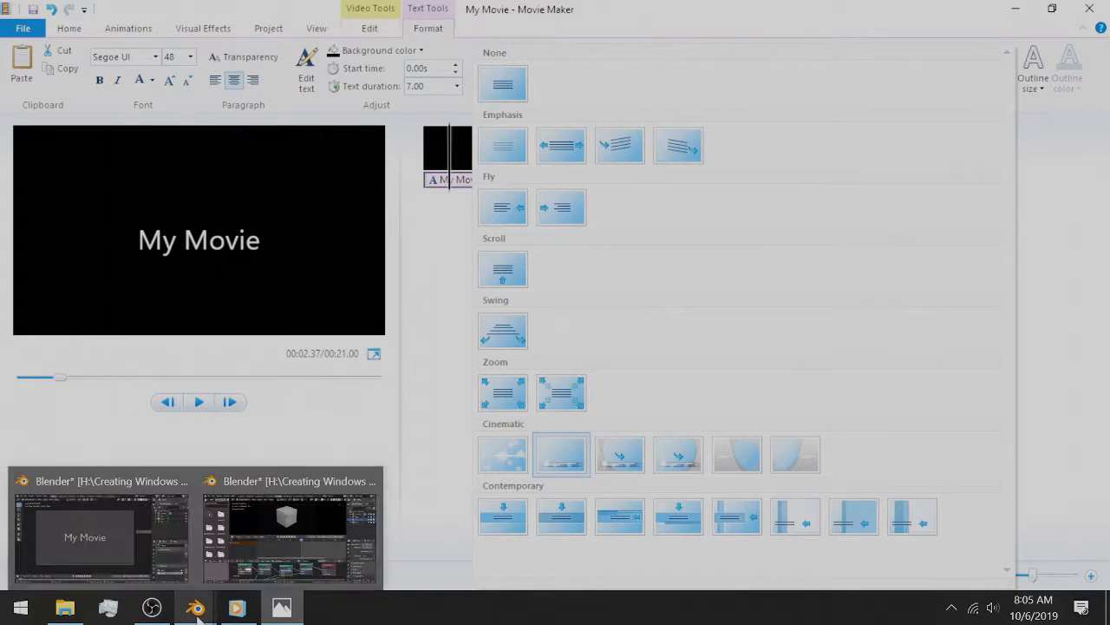
pyautogui.click(133, 491)
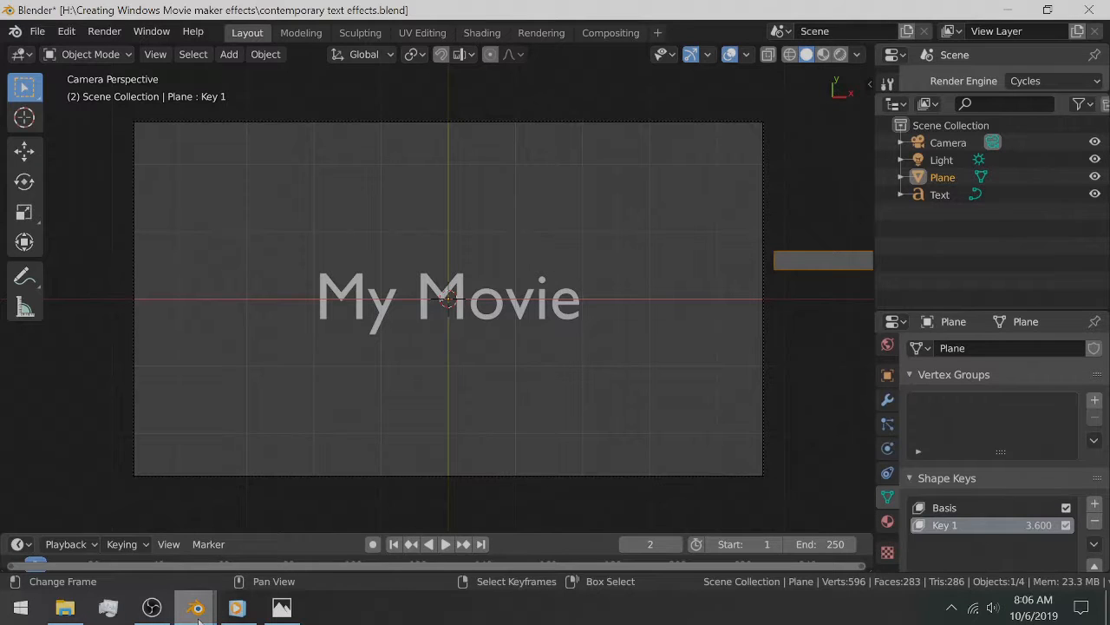
pyautogui.moveTo(195, 608)
pyautogui.click(111, 483)
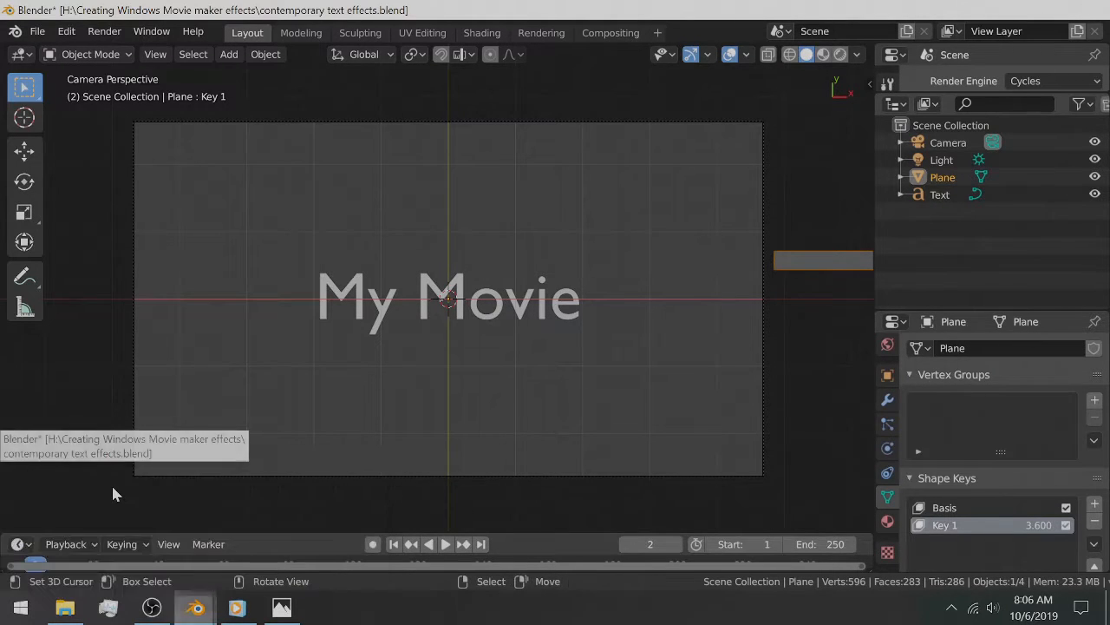
pyautogui.moveTo(195, 607)
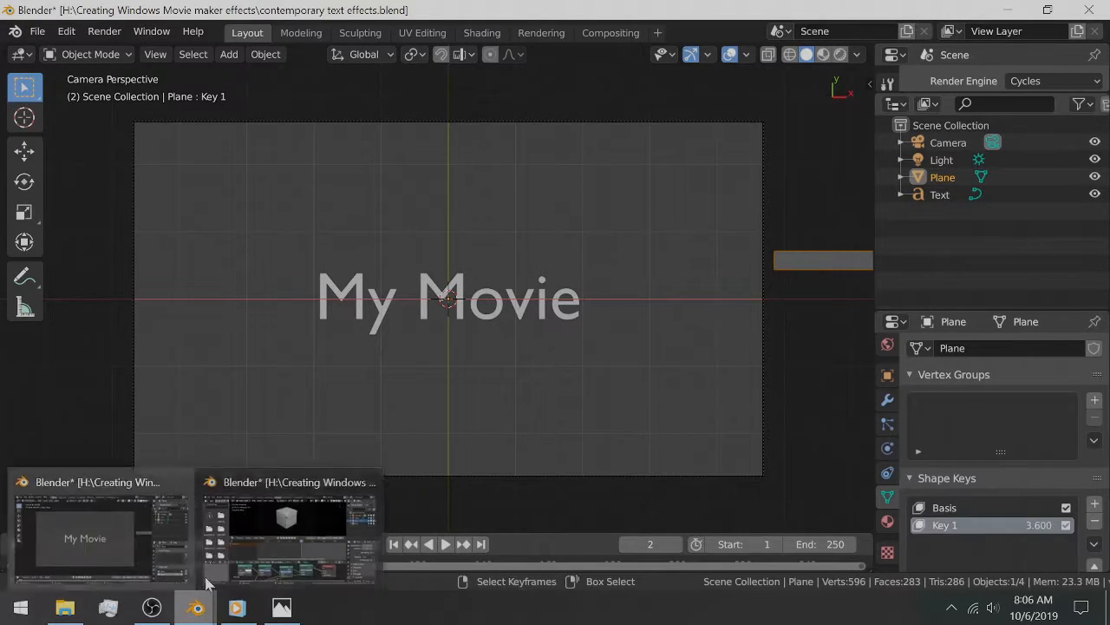
pyautogui.click(254, 489)
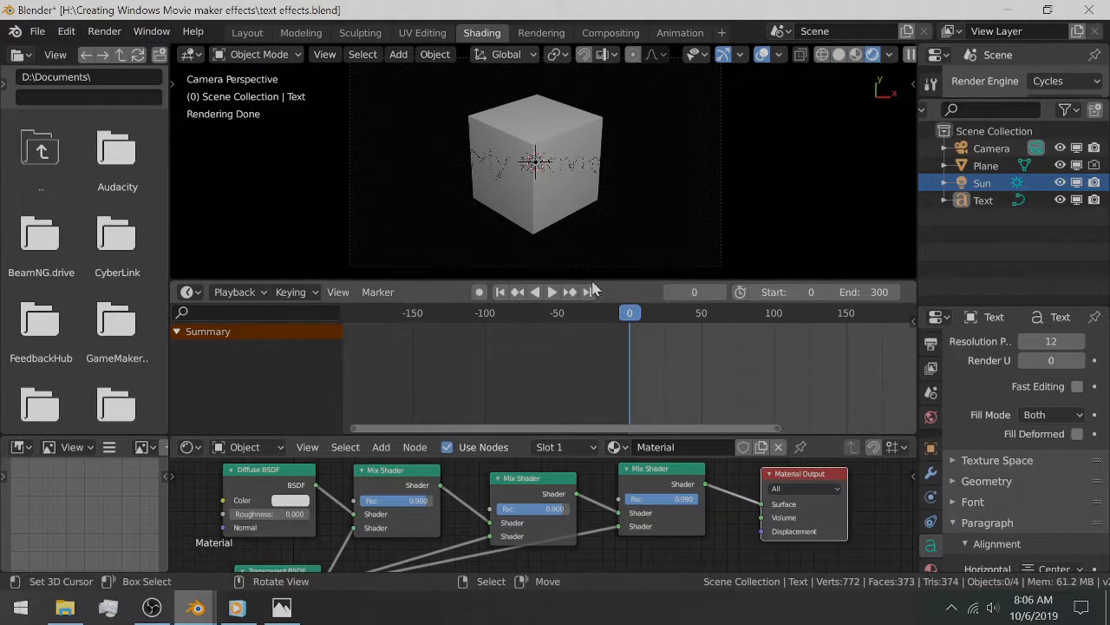
# Step: Enlarge the node editor and lower the Mix Shader factors to 0, 0 and 0.084 from first to last in the chain
pyautogui.moveTo(577, 437); pyautogui.dragTo(545, 347)
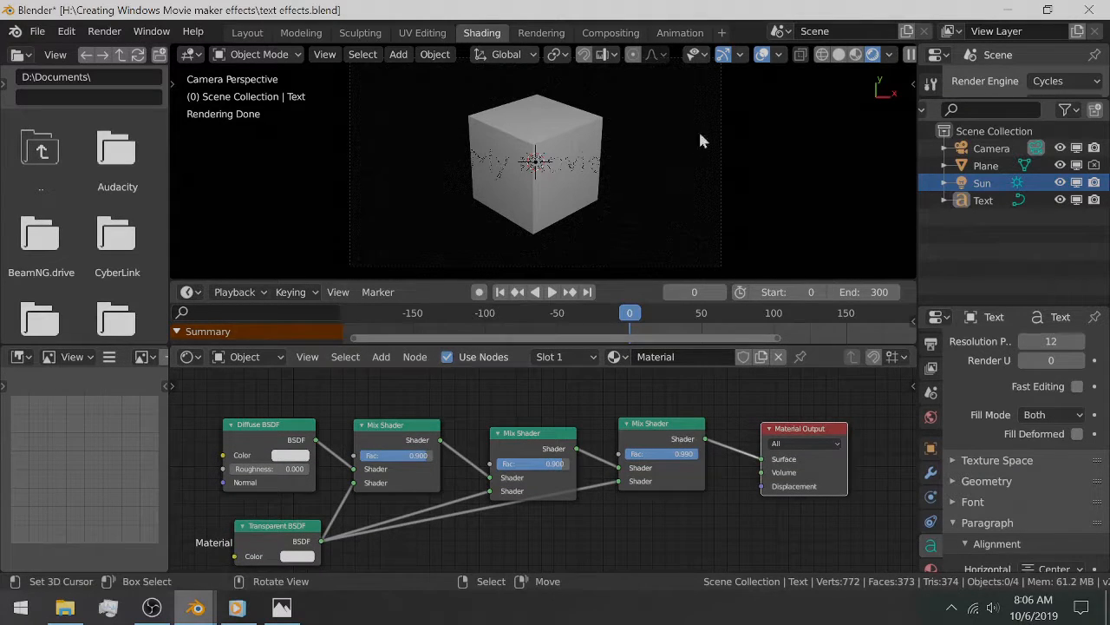
pyautogui.scroll(1, 512, 438)
pyautogui.scroll(1, 512, 438)
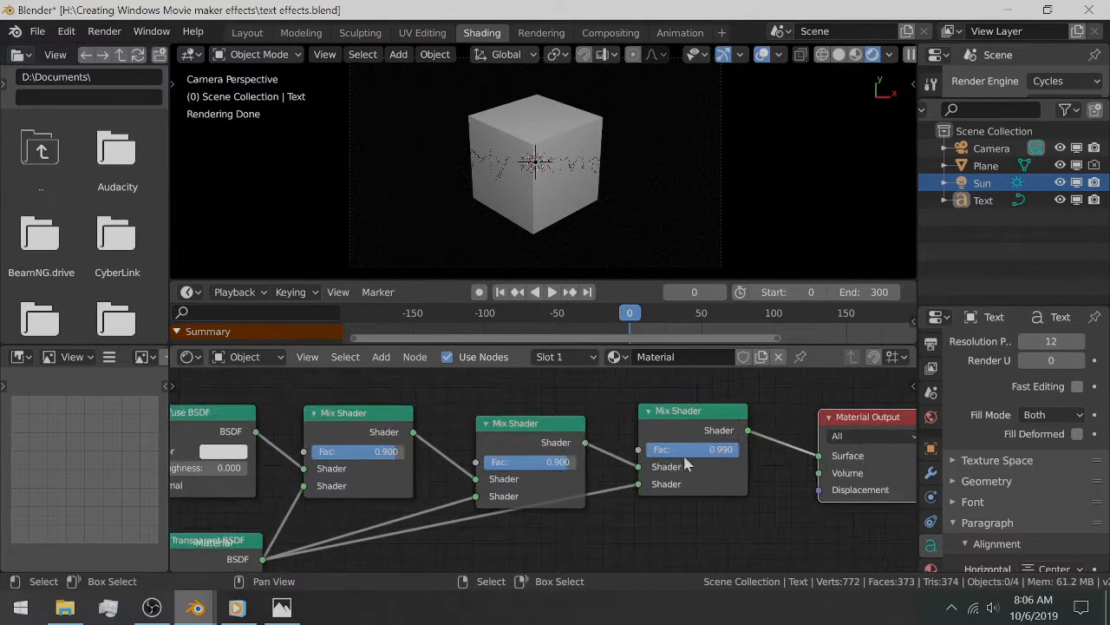
pyautogui.moveTo(687, 451); pyautogui.dragTo(455, 460)
pyautogui.moveTo(382, 452); pyautogui.dragTo(317, 451)
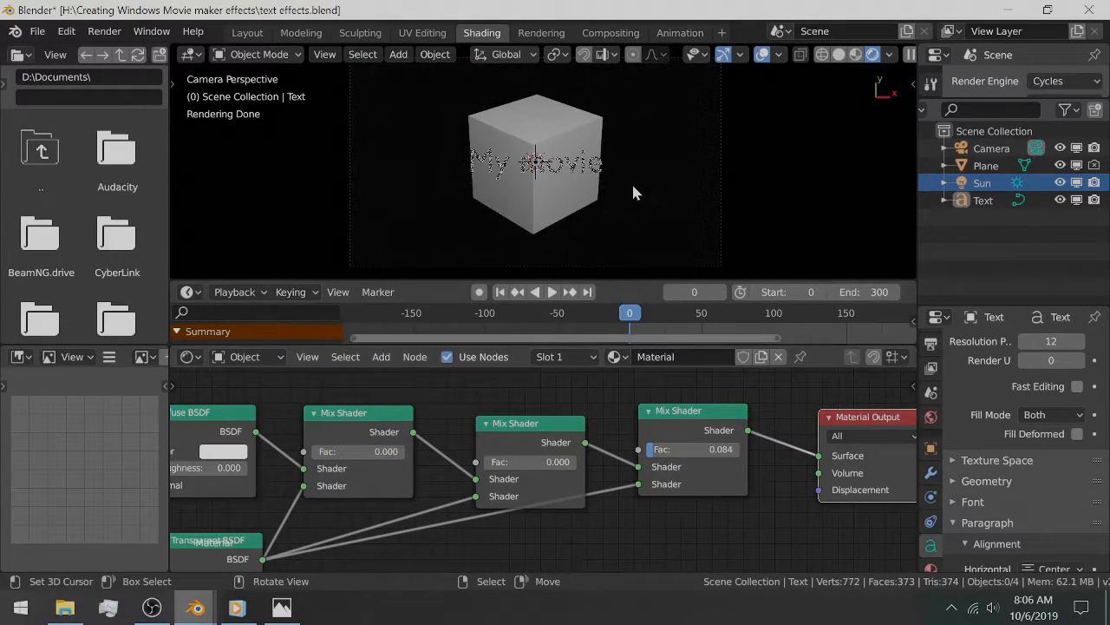
pyautogui.scroll(2, 633, 188)
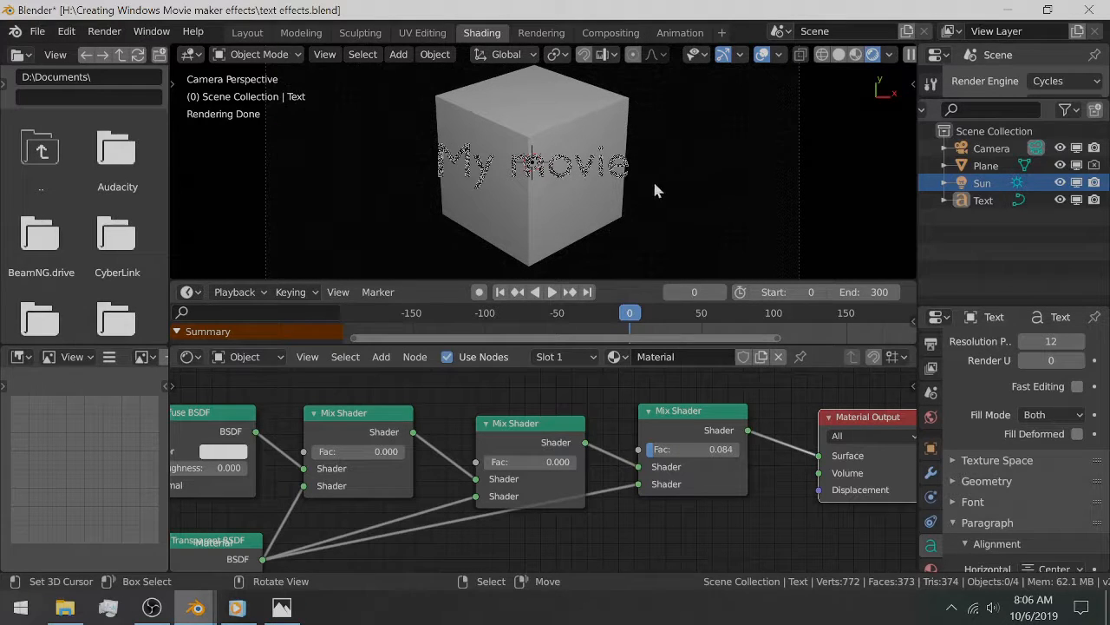
# Step: Set the factor of all three Mix Shader nodes in the text material to 0.9
pyautogui.click(334, 452)
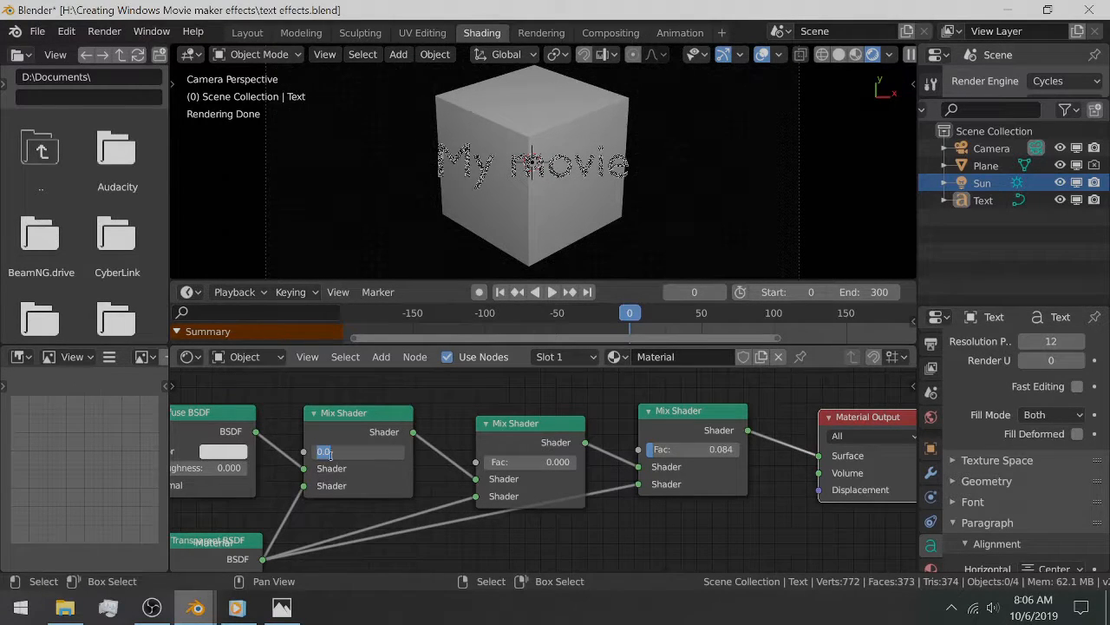
pyautogui.write('0.9')
pyautogui.press('Return')
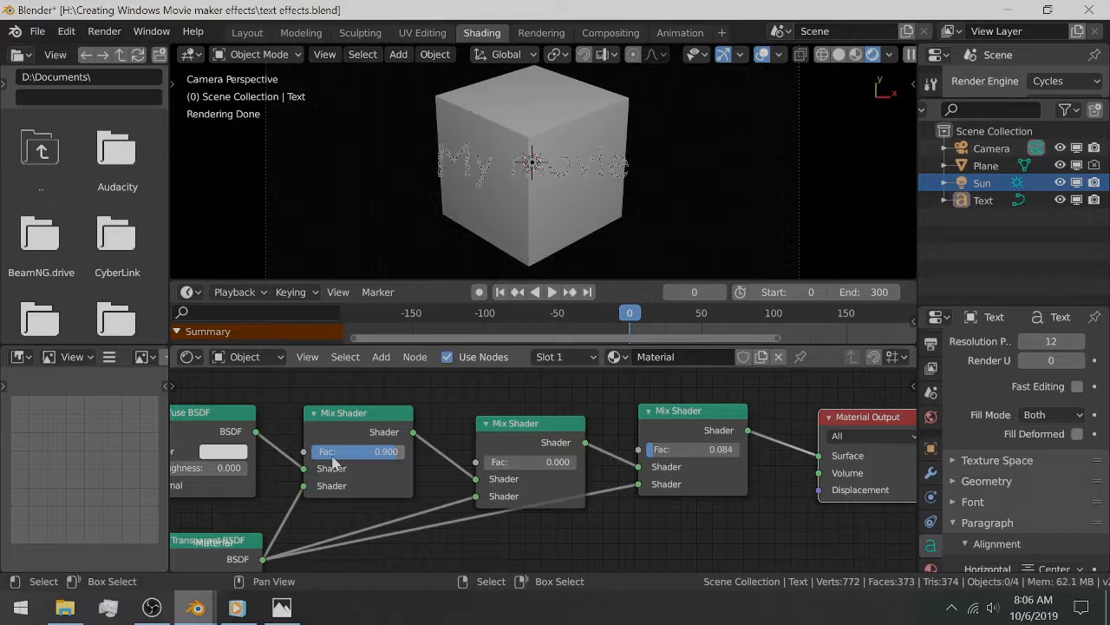
pyautogui.click(513, 461)
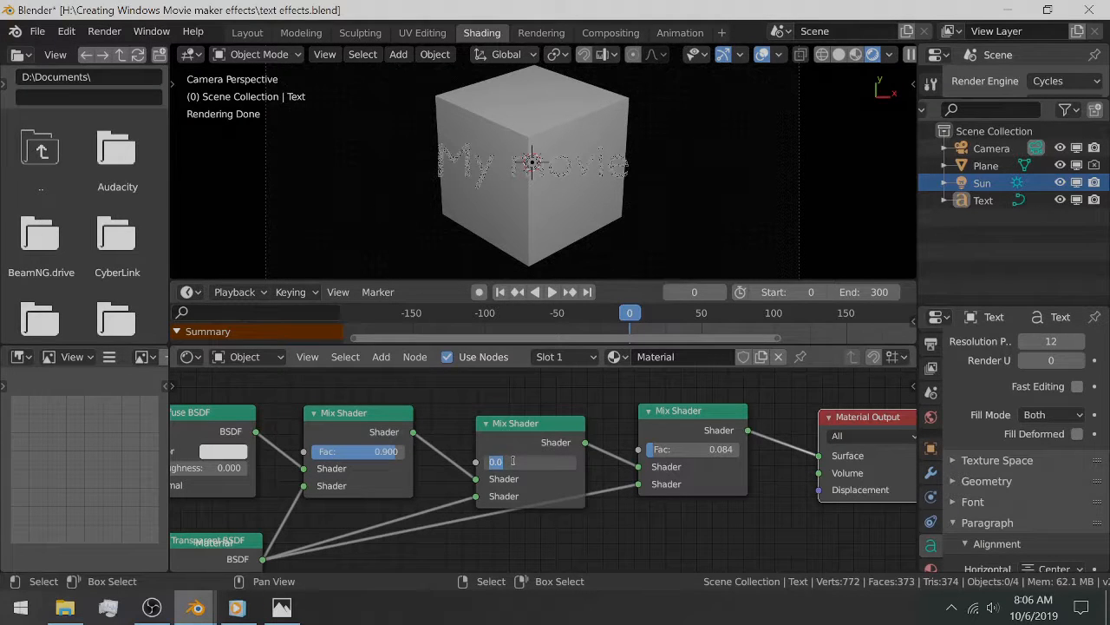
pyautogui.write('0.9')
pyautogui.press('Return')
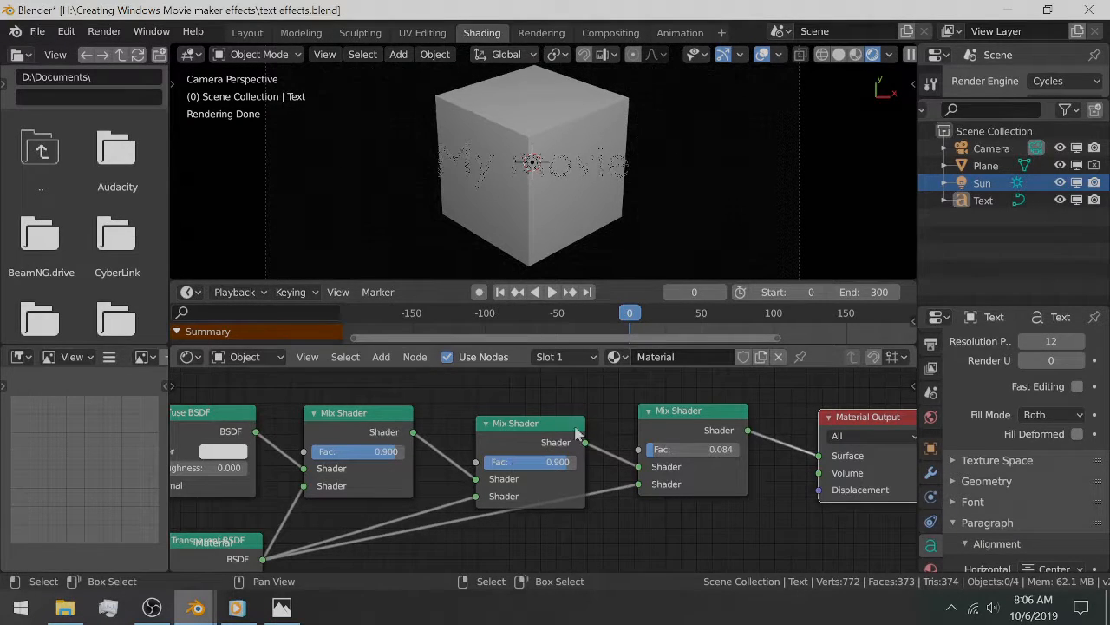
pyautogui.click(697, 448)
pyautogui.write('.9')
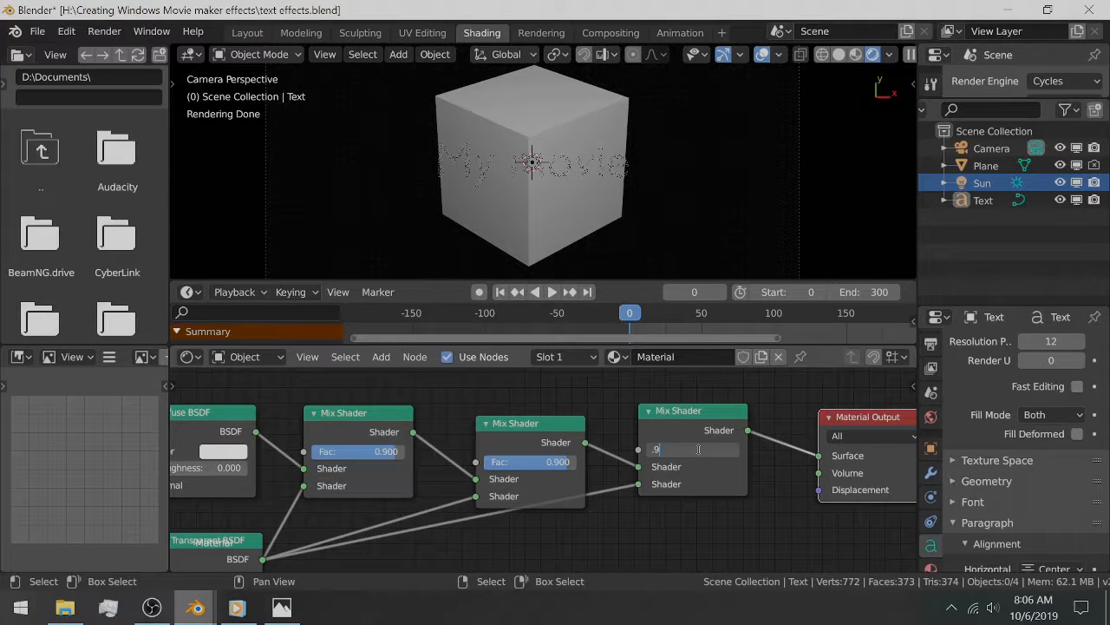
pyautogui.press('Return')
# Step: Play the text animation in the rendered viewport and stop the playback
pyautogui.press('space')
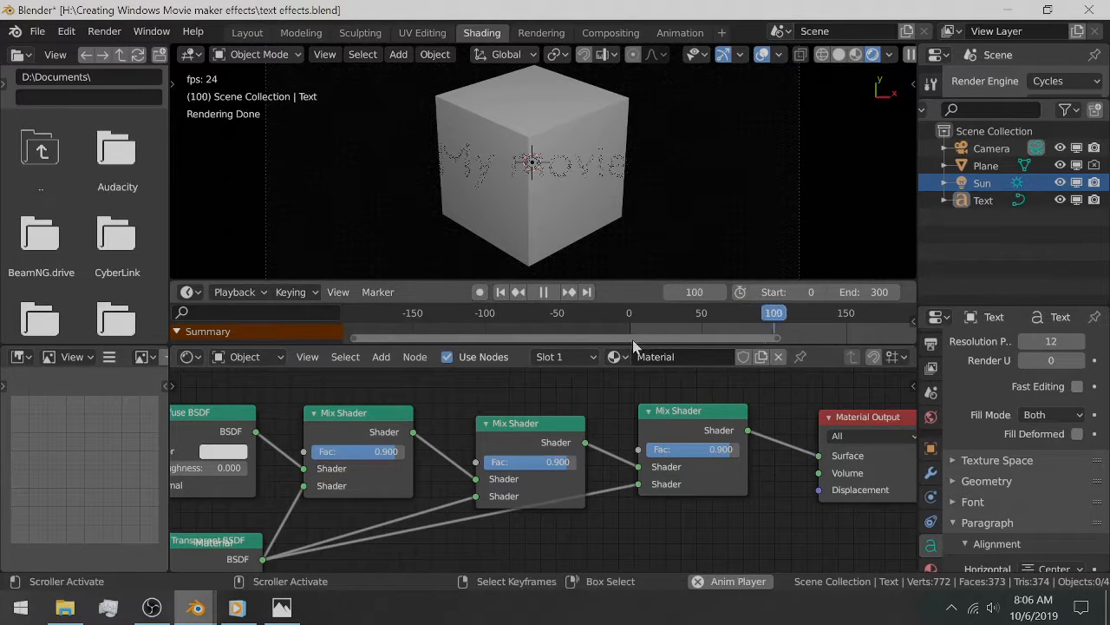
pyautogui.press('F3')
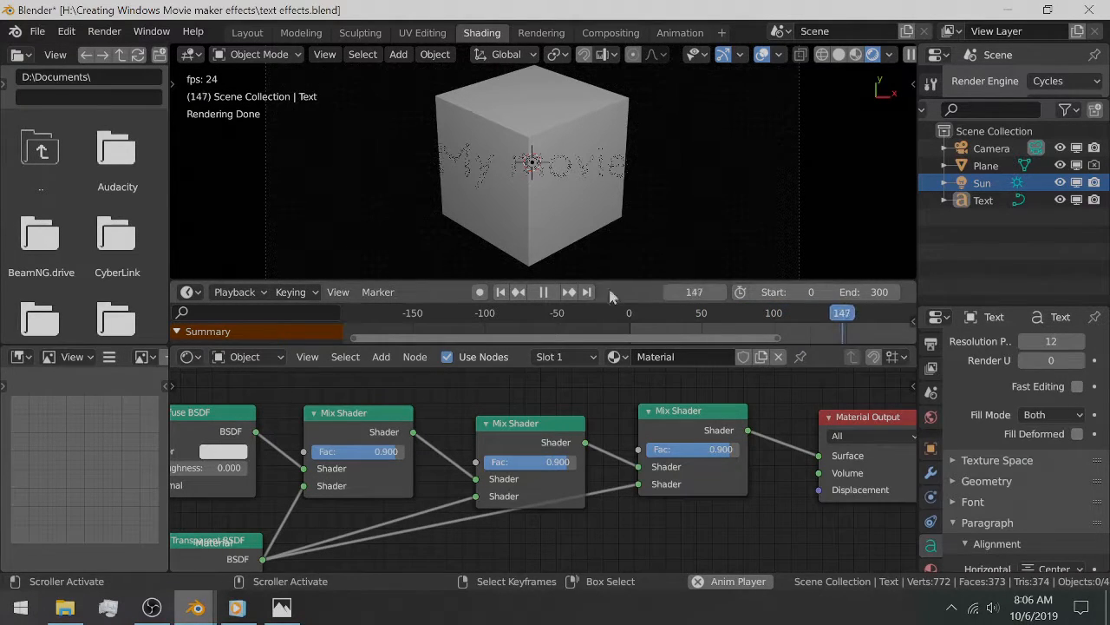
pyautogui.press('space')
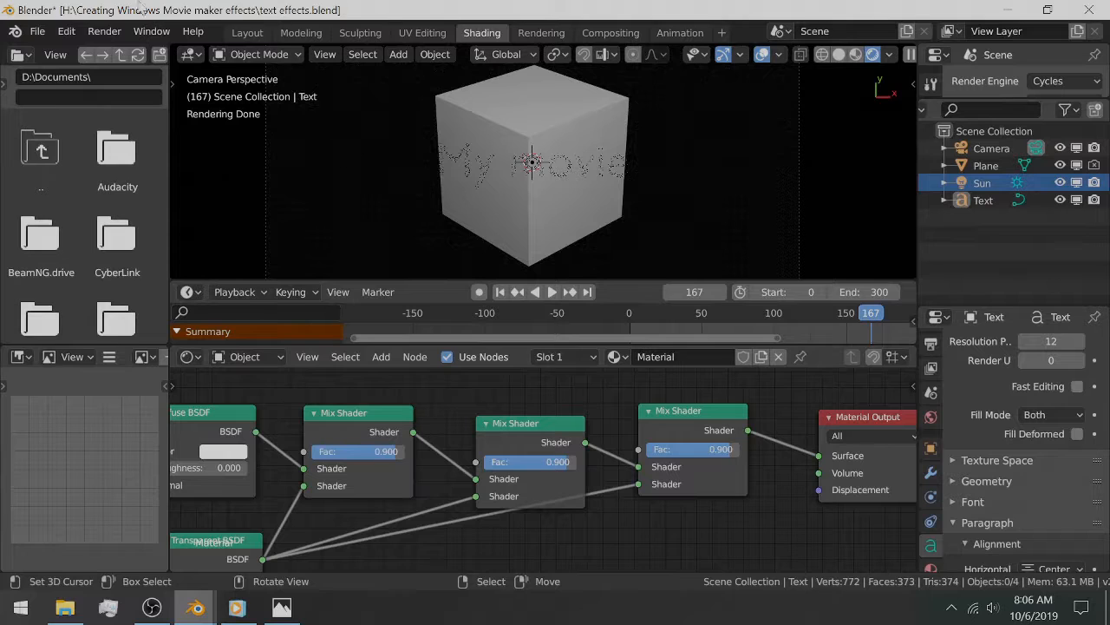
# Step: Create a new General file, saving the changes to the current file
pyautogui.click(37, 32)
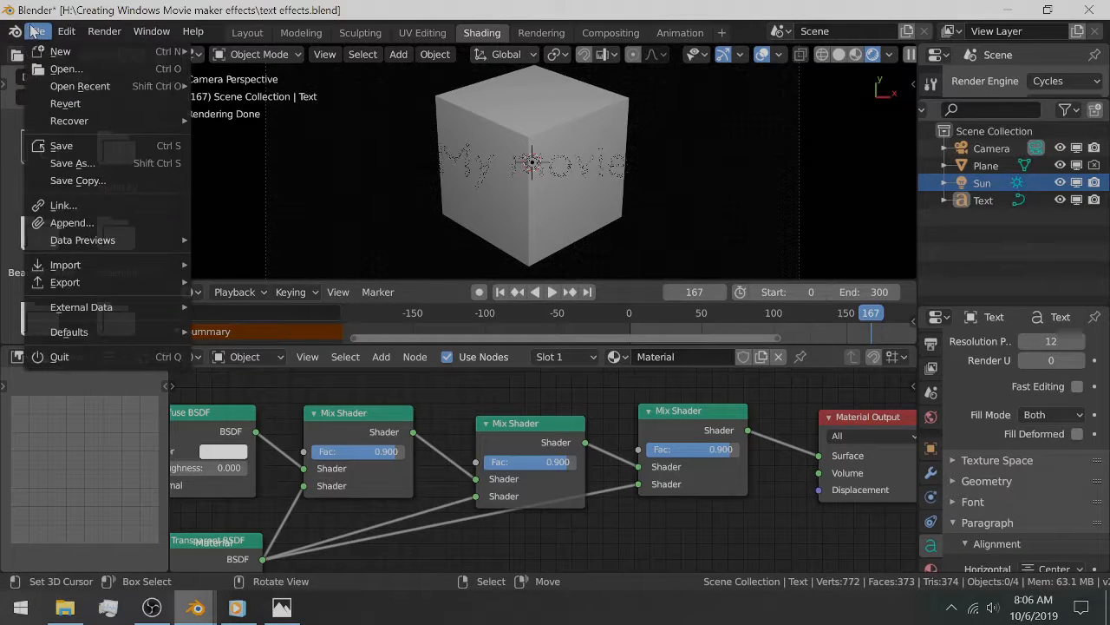
pyautogui.moveTo(36, 52)
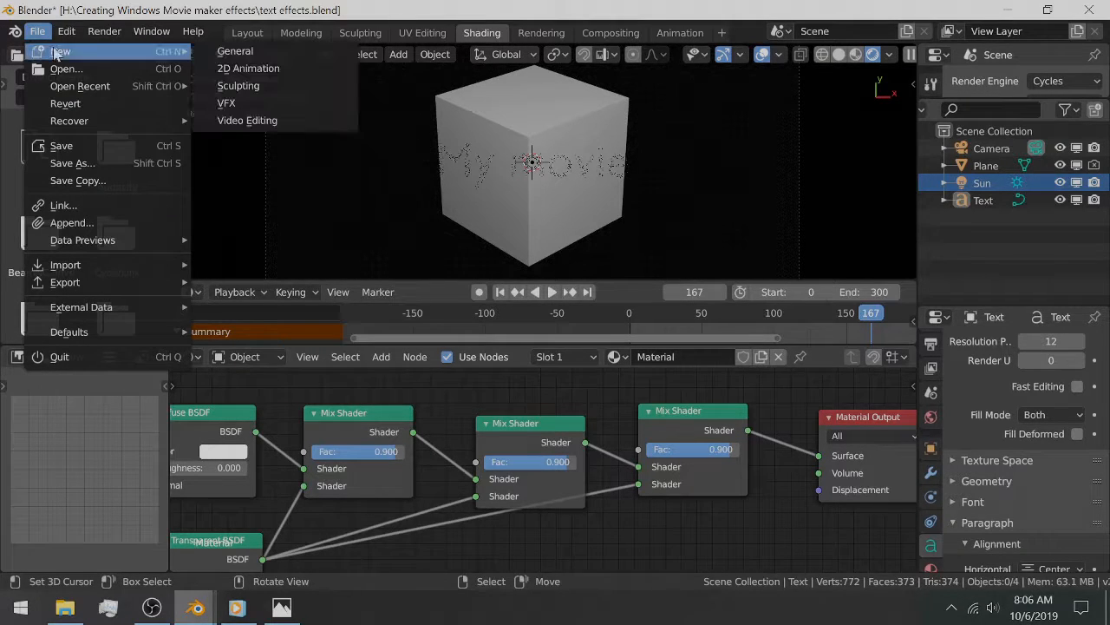
pyautogui.click(230, 52)
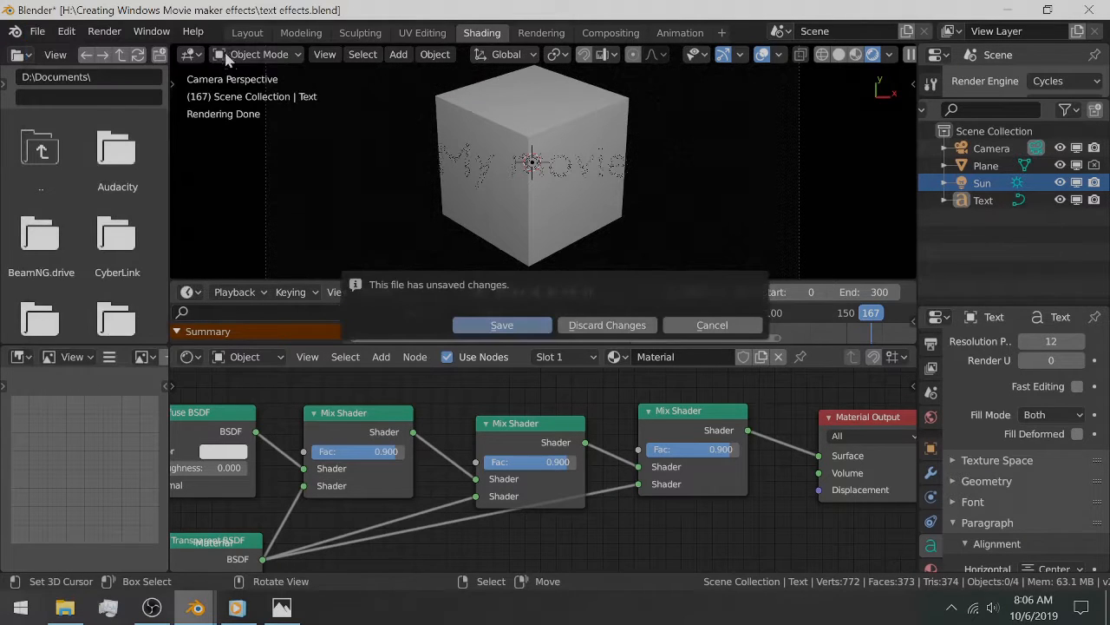
pyautogui.click(534, 328)
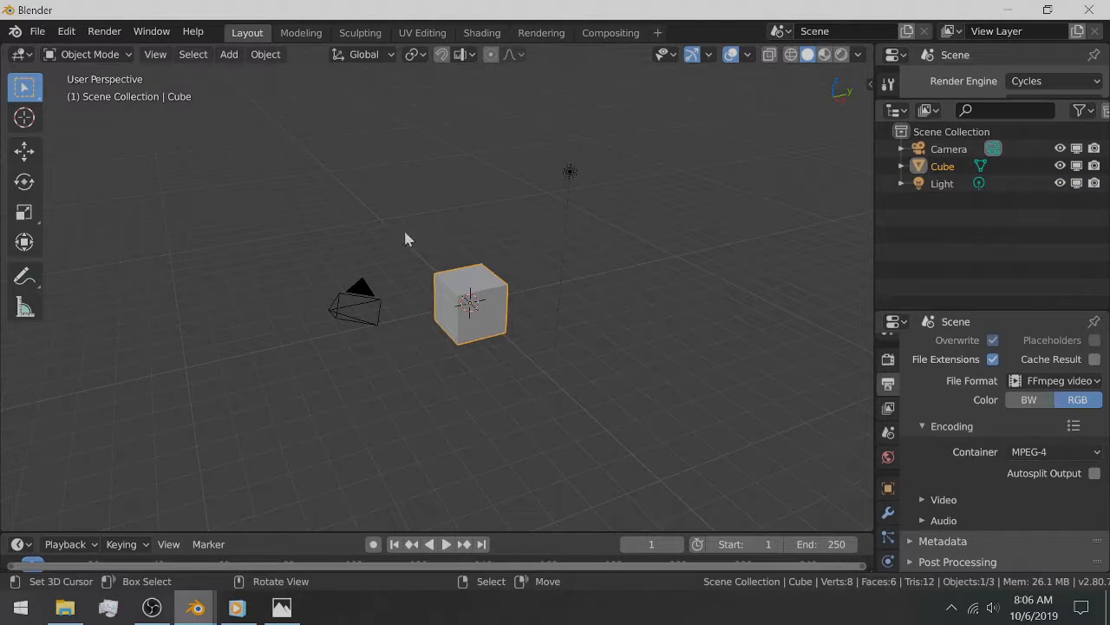
# Step: Delete the default cube from the new scene
pyautogui.moveTo(364, 310); pyautogui.dragTo(486, 310, button='middle')
pyautogui.scroll(2, 481, 305)
pyautogui.press('x')
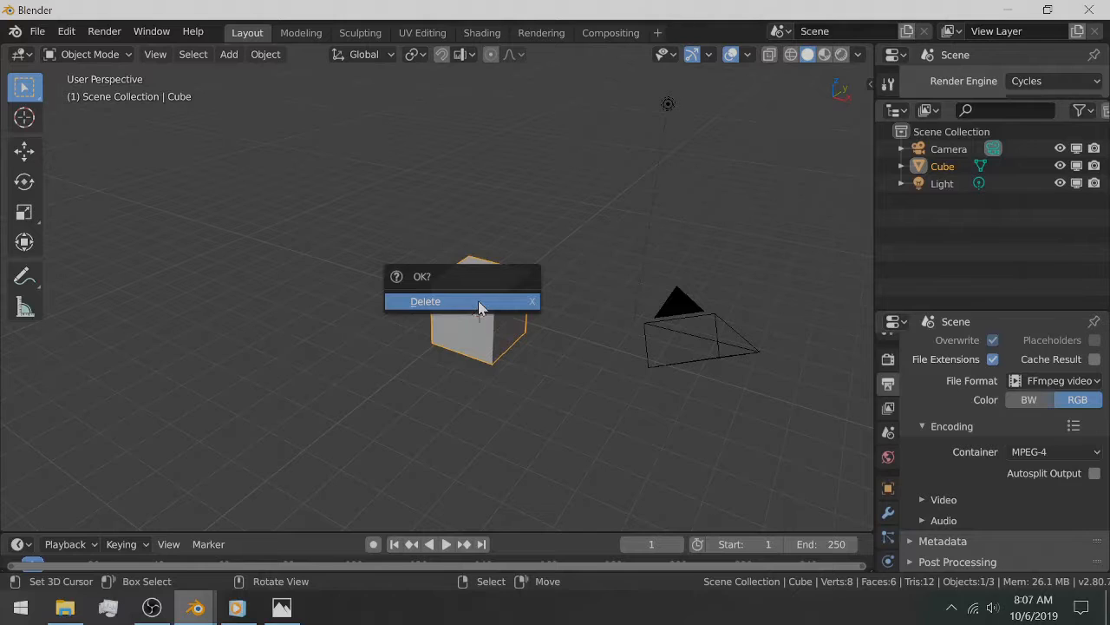
pyautogui.click(479, 302)
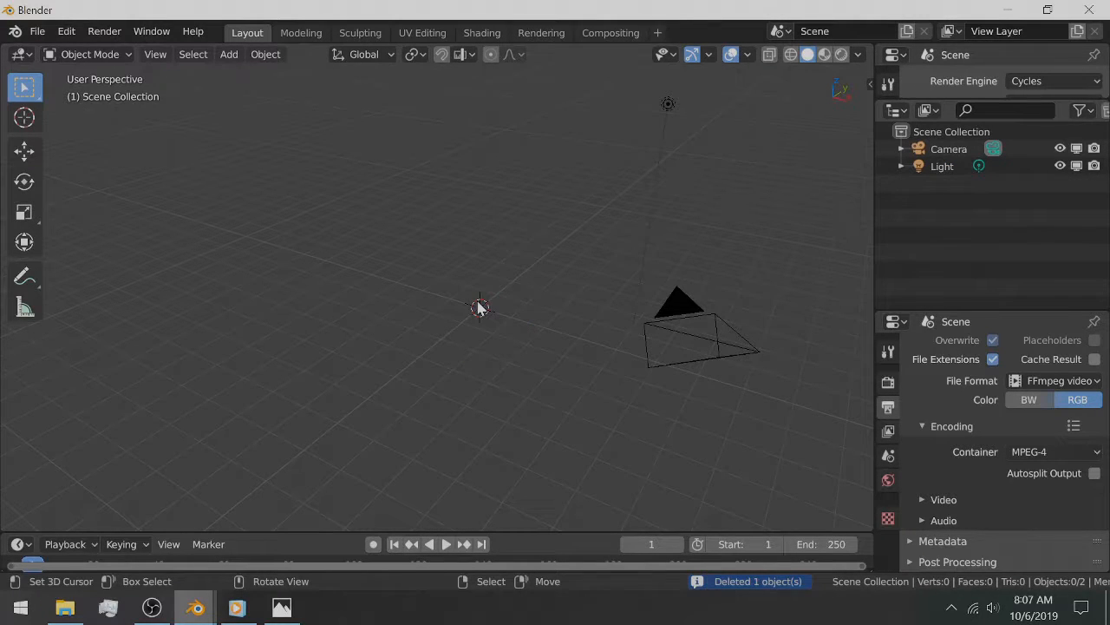
# Step: Clear the camera's rotation and location, and move it 14 m up along the global Z axis
pyautogui.click(668, 310)
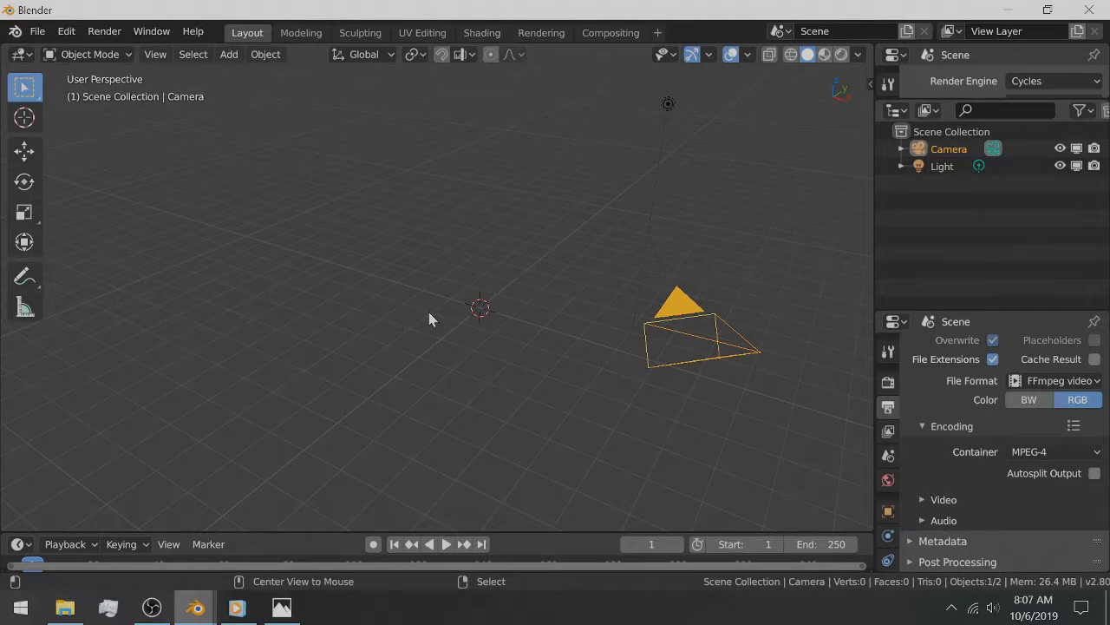
pyautogui.hotkey('alt', 'r')
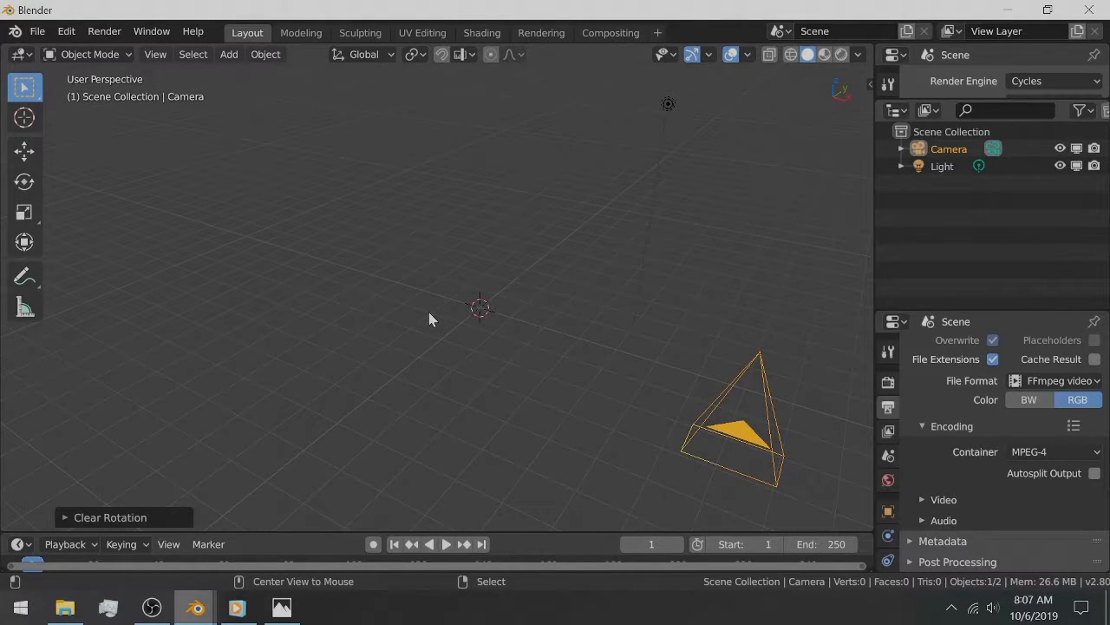
pyautogui.hotkey('alt', 'g')
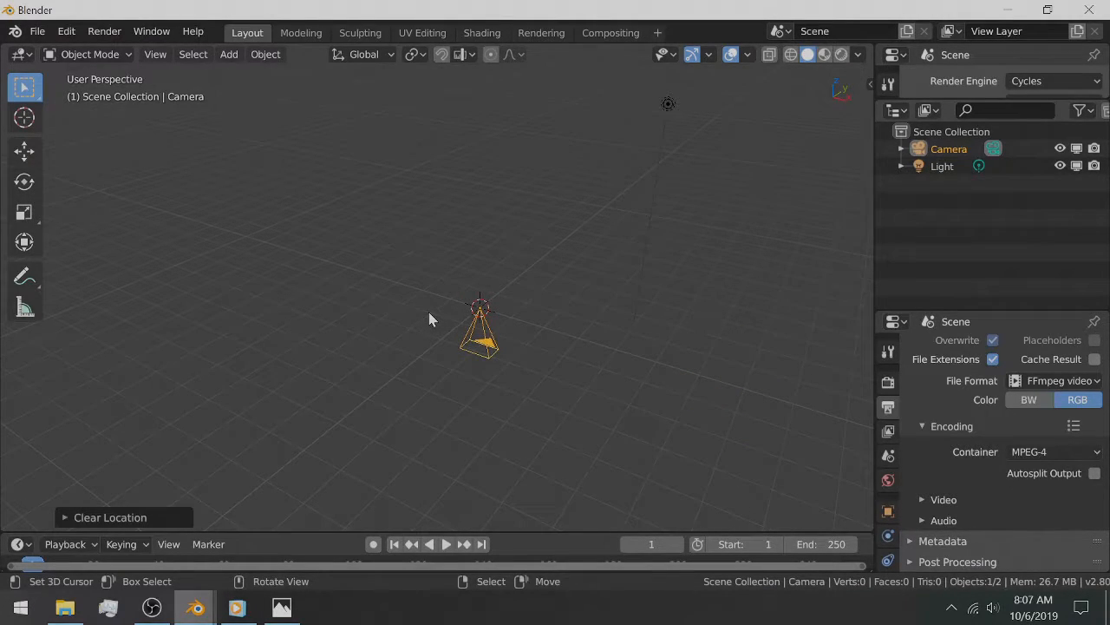
pyautogui.press('g')
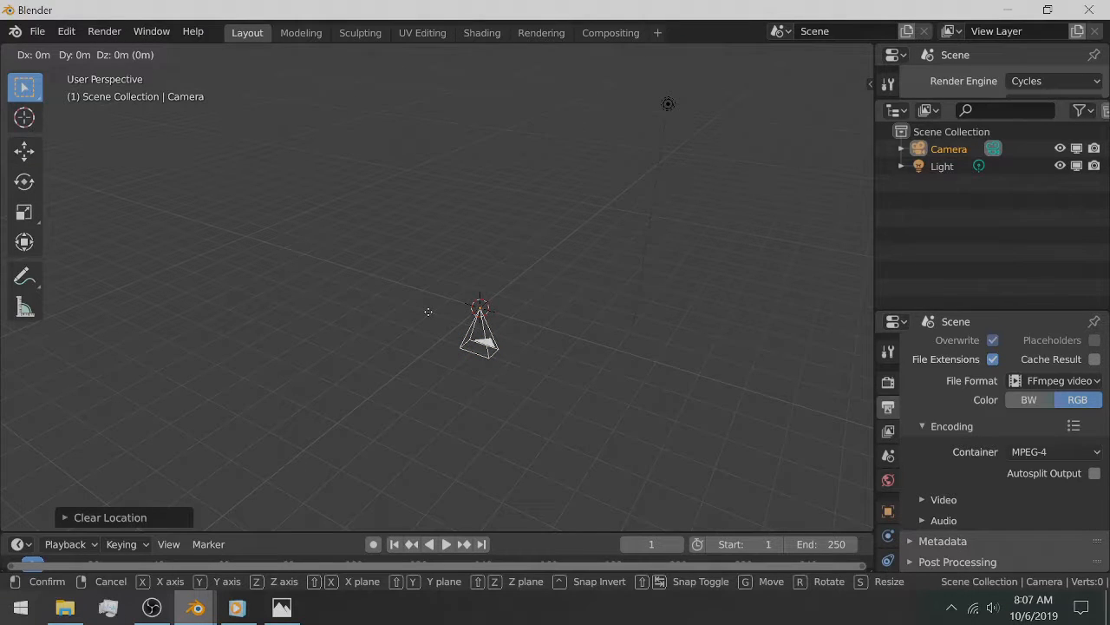
pyautogui.press('z')
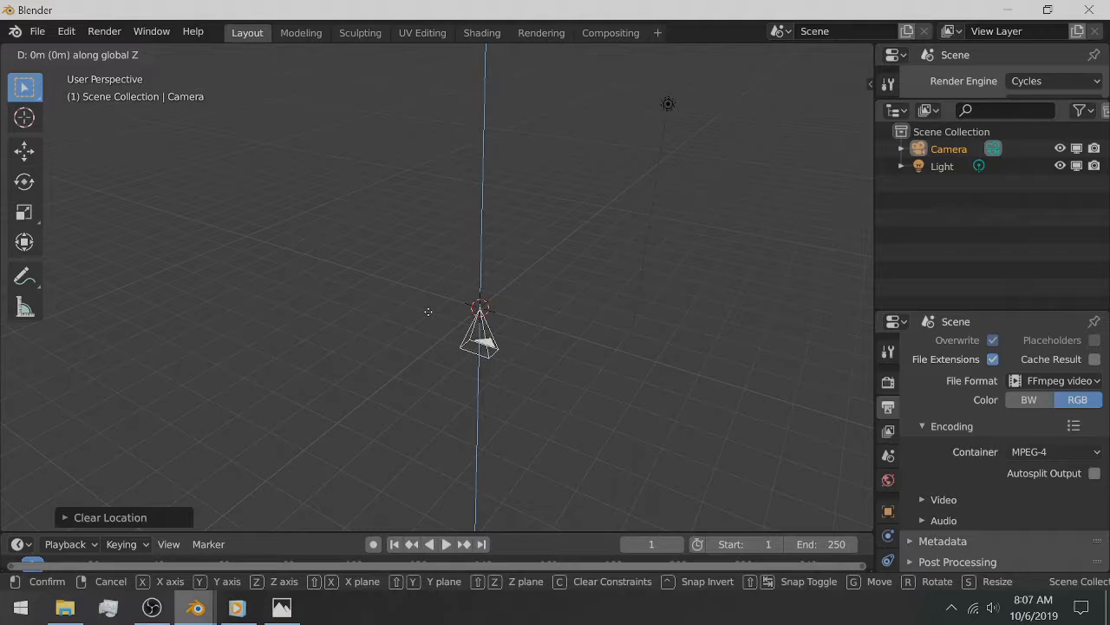
pyautogui.write('14')
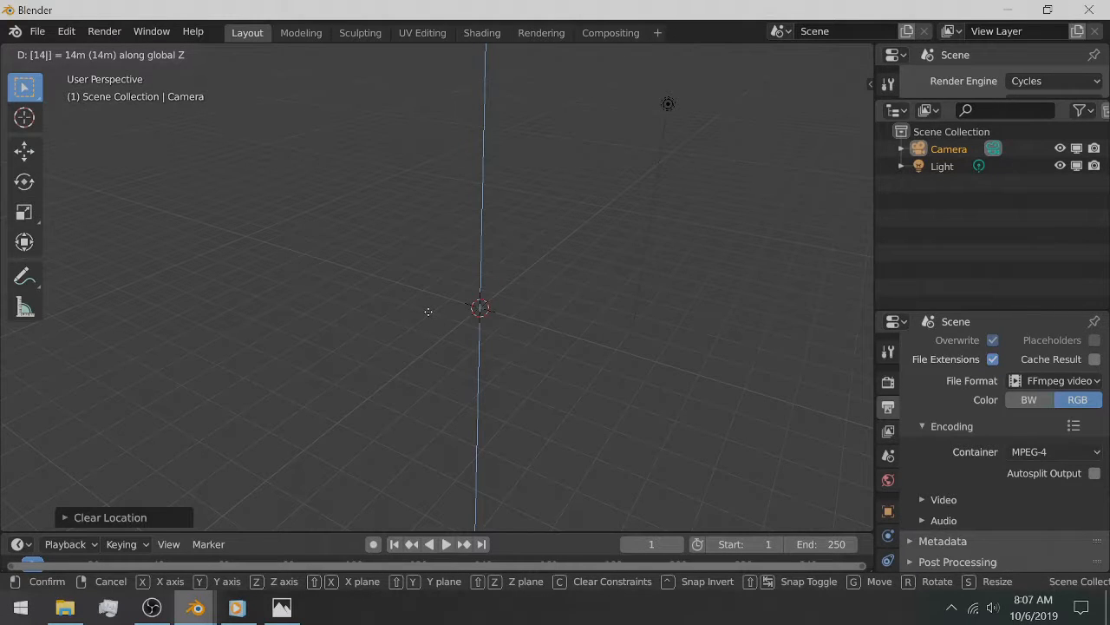
pyautogui.press('Return')
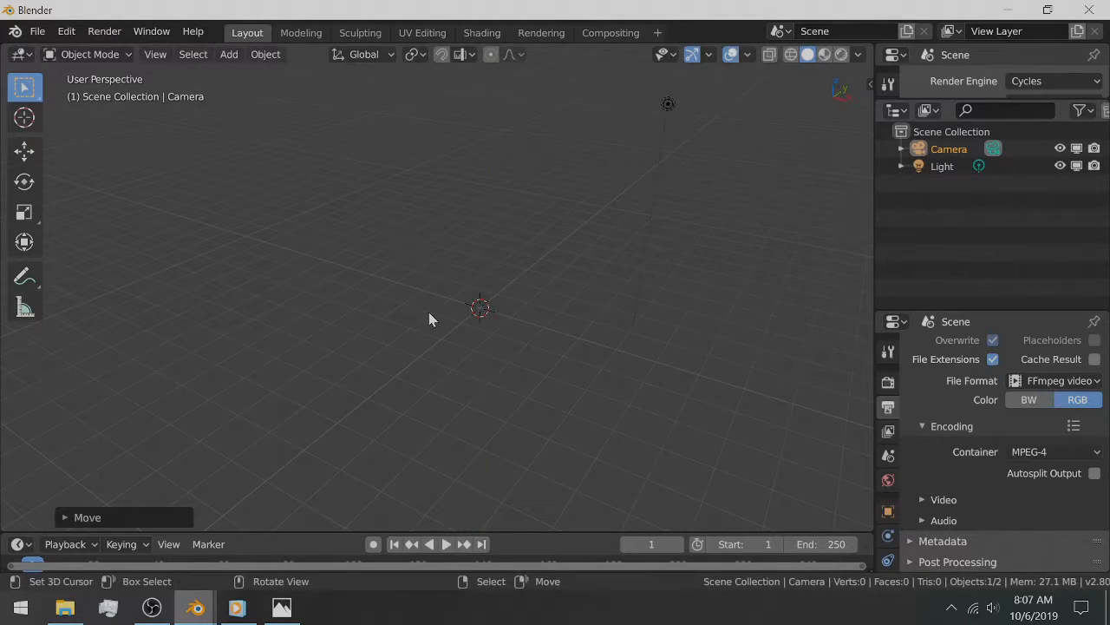
# Step: Select the scene's light and change its type from Point to Sun
pyautogui.keyDown('shift'); pyautogui.moveTo(486, 212); pyautogui.dragTo(310, 365, button='middle'); pyautogui.keyUp('shift')
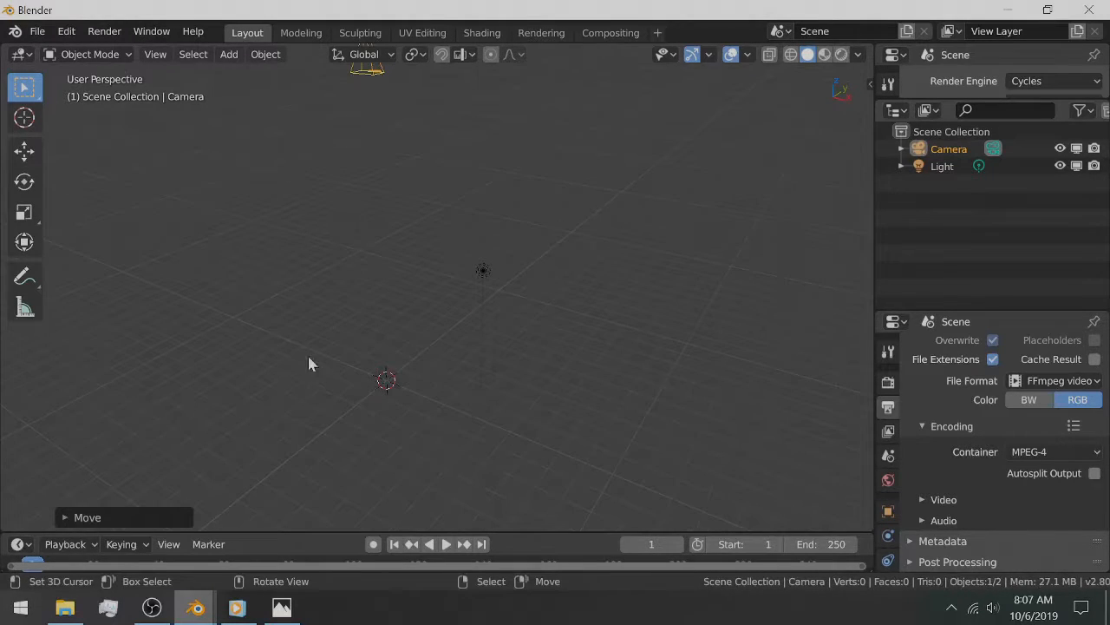
pyautogui.click(488, 274)
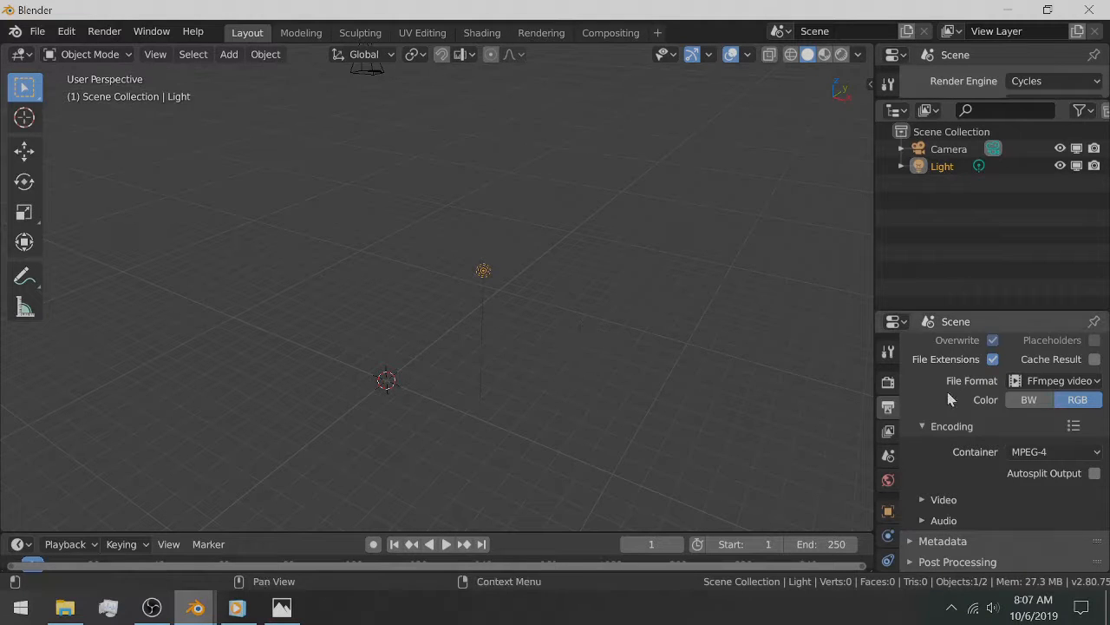
pyautogui.scroll(-3, 886, 472)
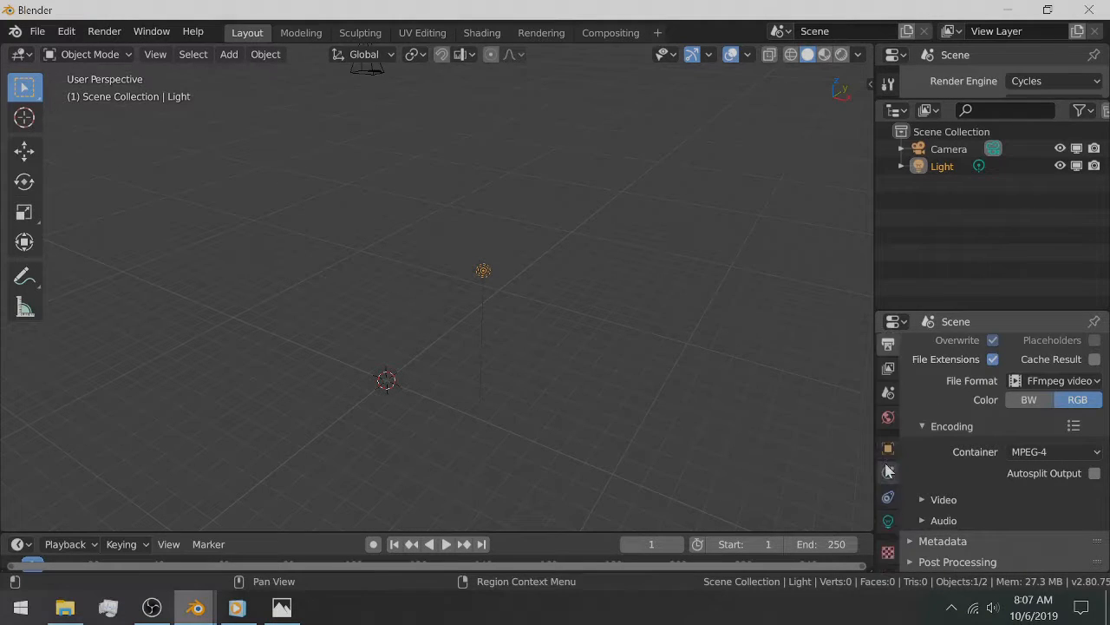
pyautogui.click(888, 520)
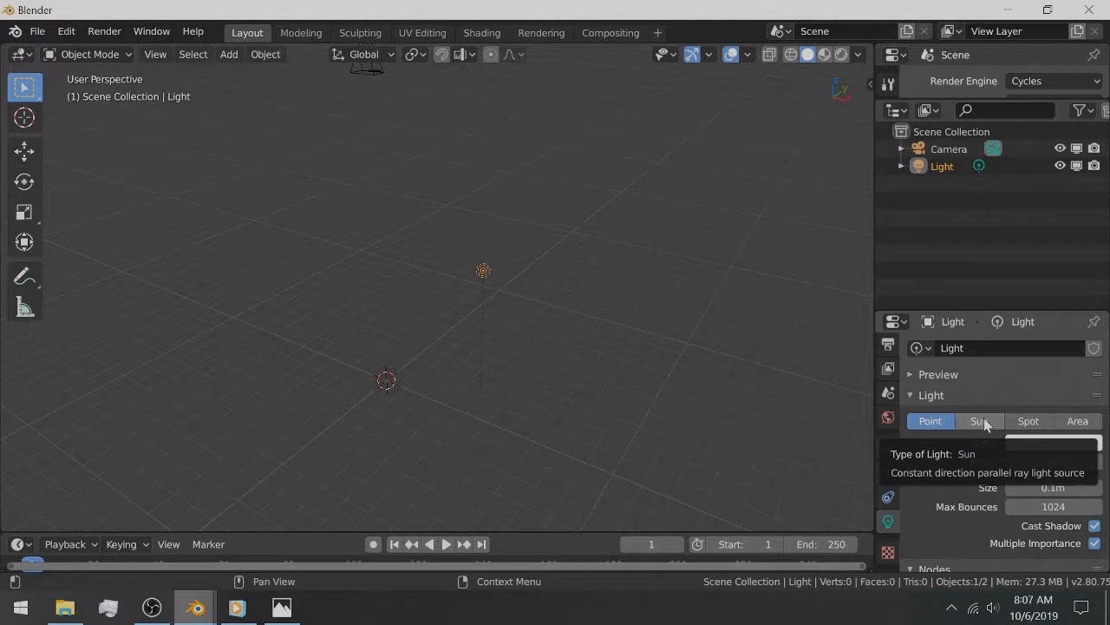
pyautogui.click(980, 422)
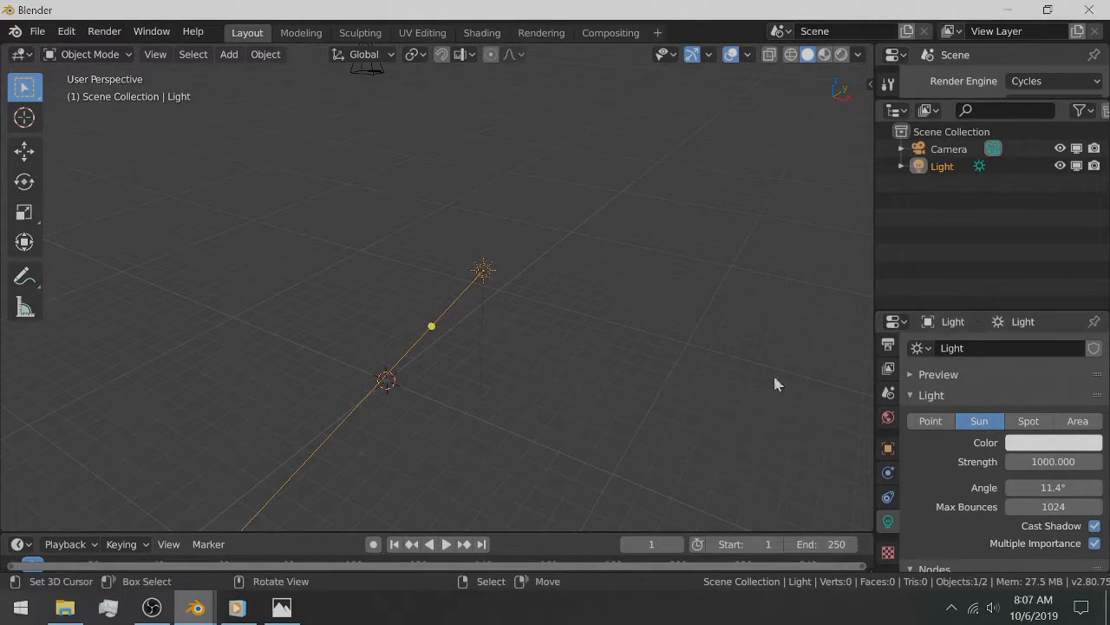
# Step: Clear the sun light's rotation and location so it points straight down from the origin
pyautogui.press('alt')
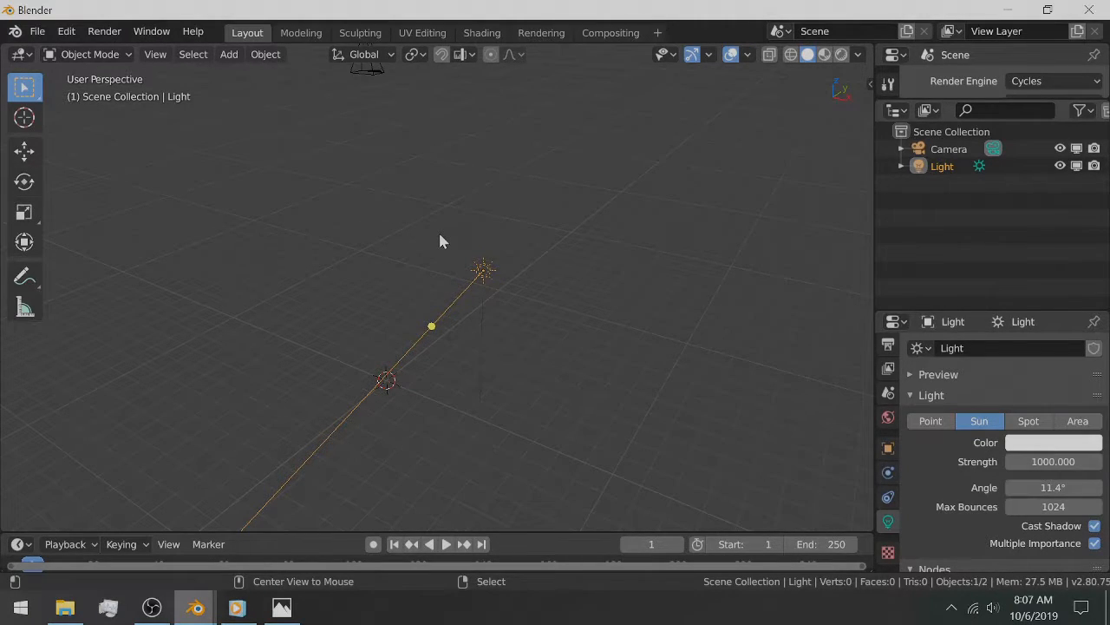
pyautogui.hotkey('alt', 'r')
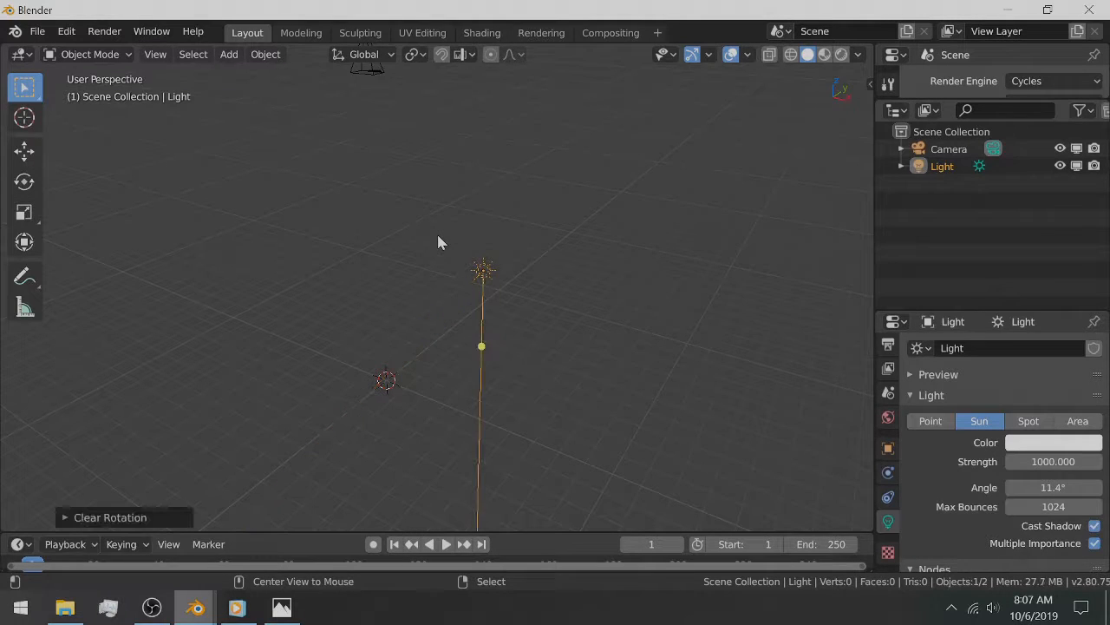
pyautogui.hotkey('alt', 'g')
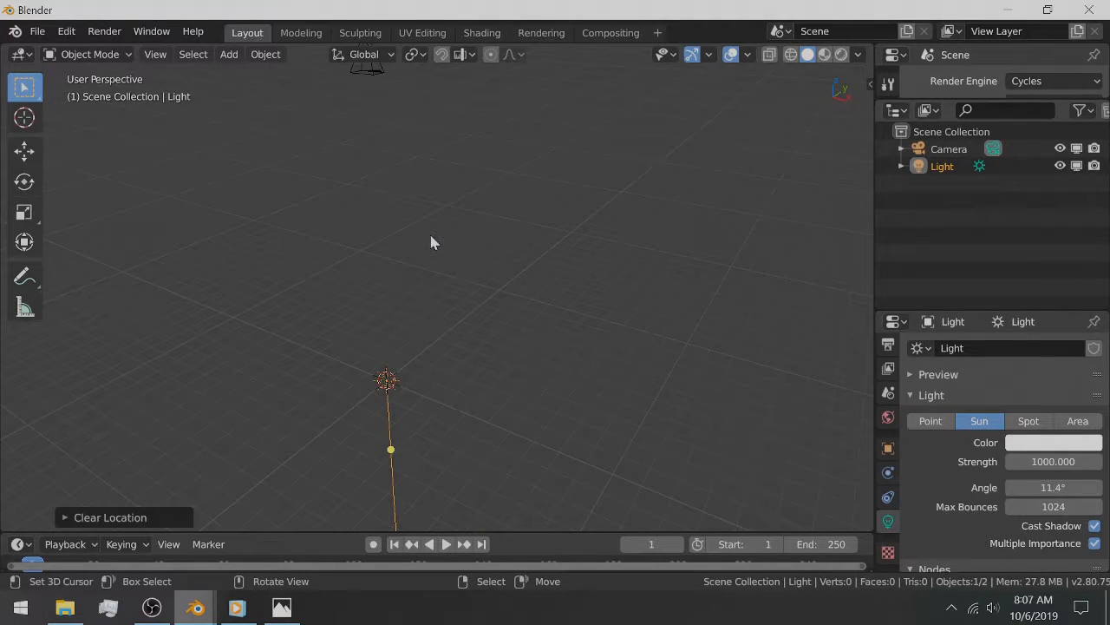
# Step: Set the sun light's strength to 1 and move it about 11 m up along the global Z axis
pyautogui.click(1046, 461)
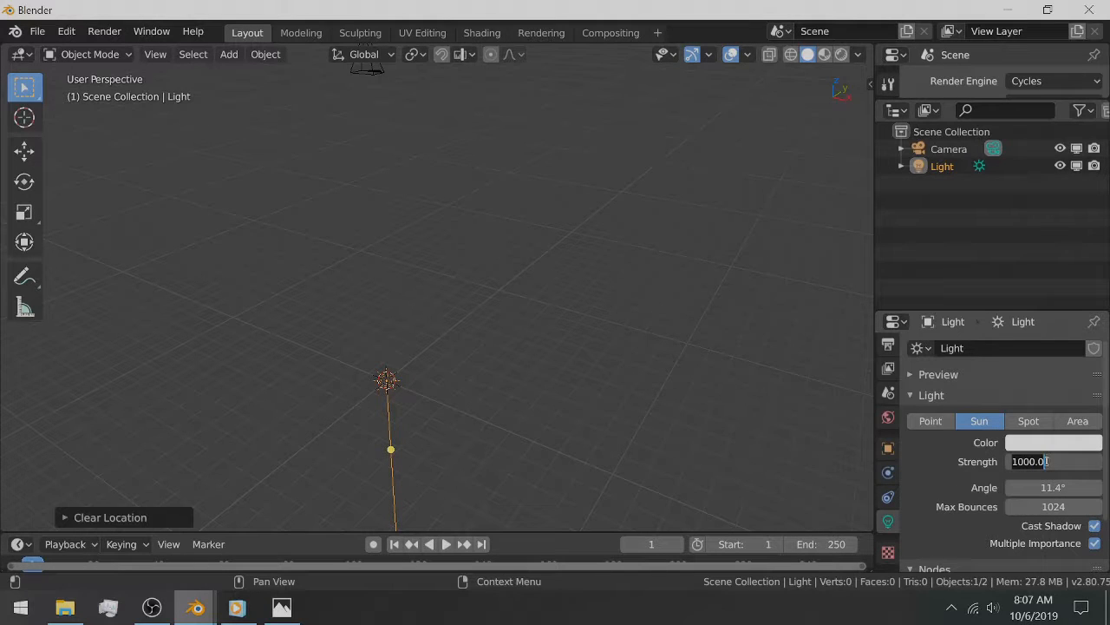
pyautogui.press('Return')
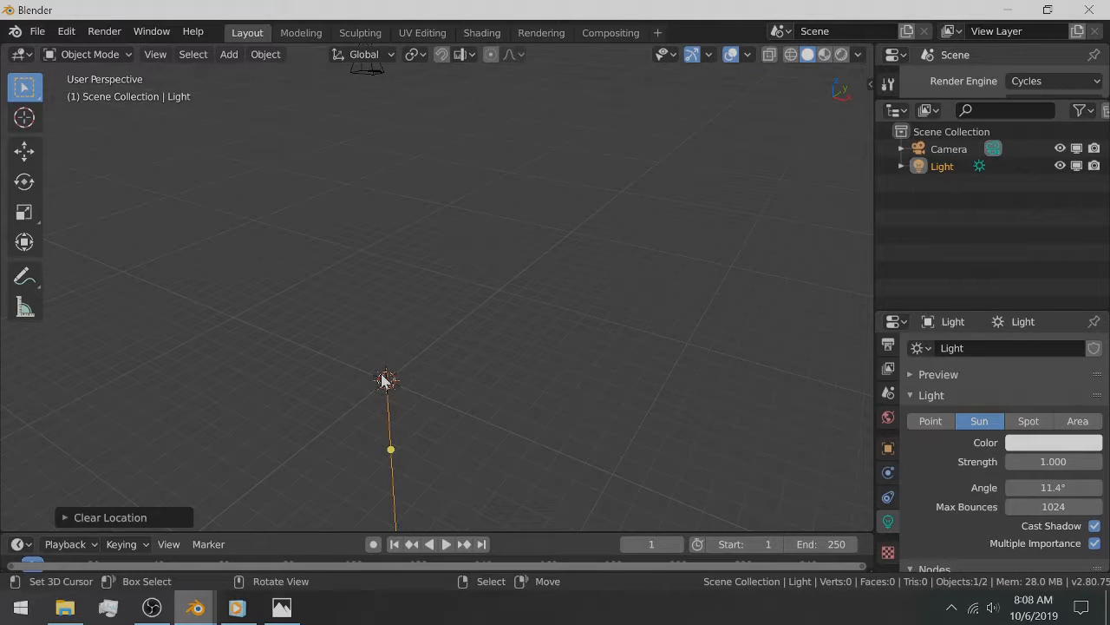
pyautogui.press('g')
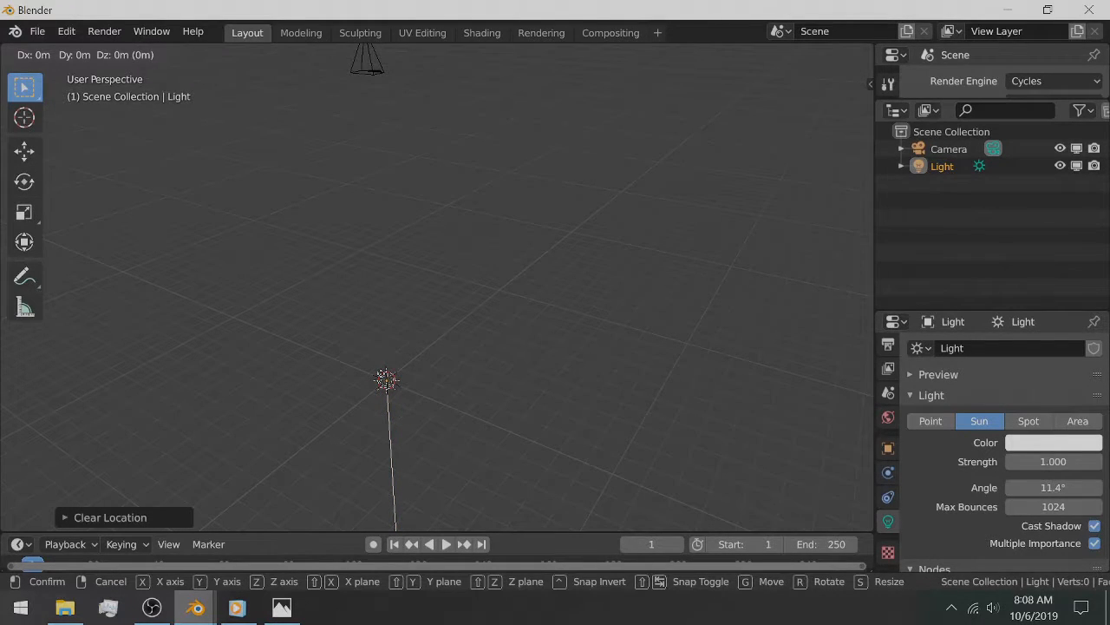
pyautogui.press('z')
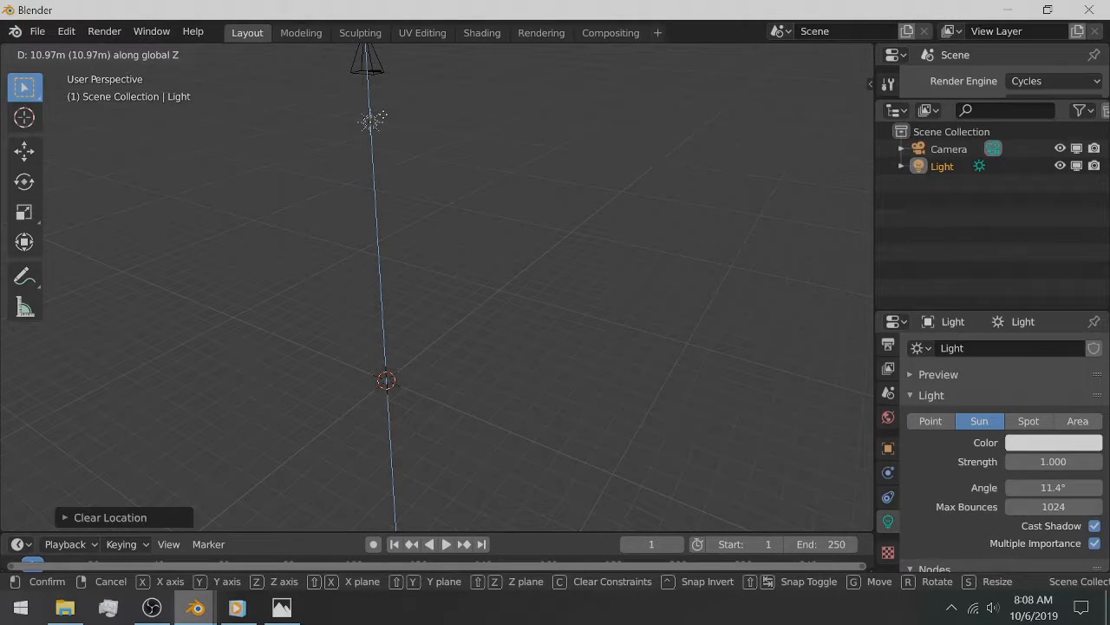
pyautogui.click(386, 124)
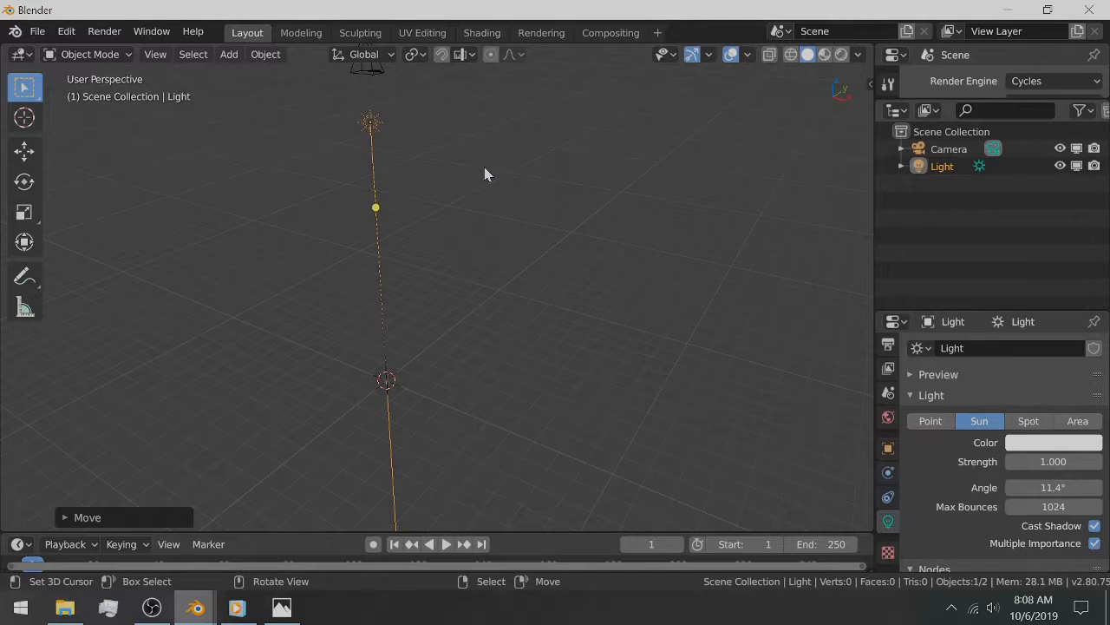
# Step: Switch to the camera view, deselect everything and add a text object at the origin
pyautogui.press('KP_0')
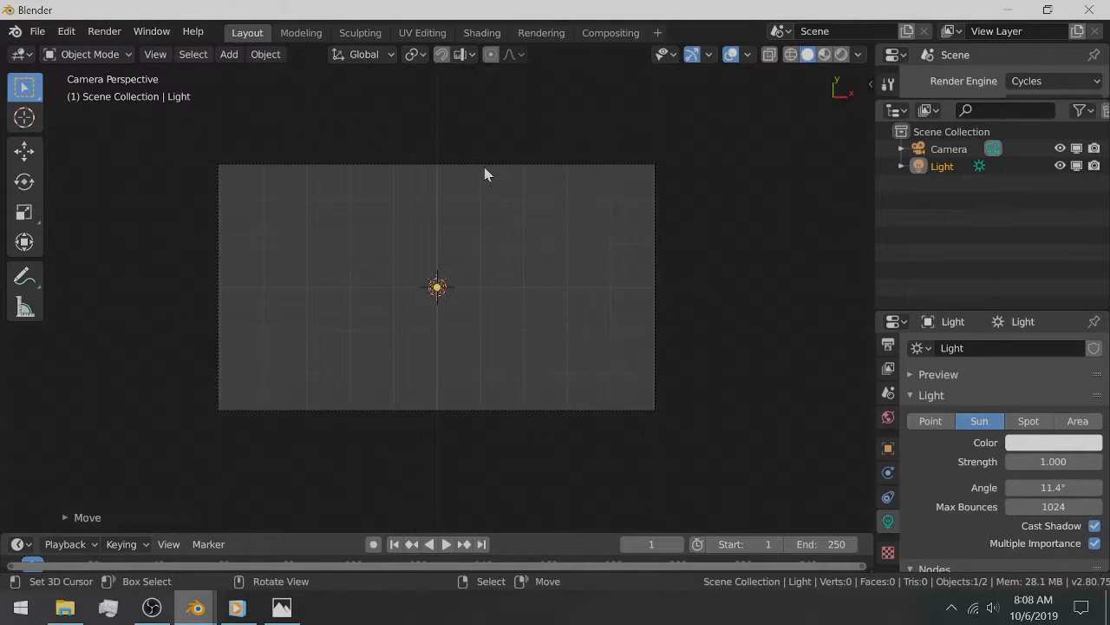
pyautogui.scroll(2, 489, 257)
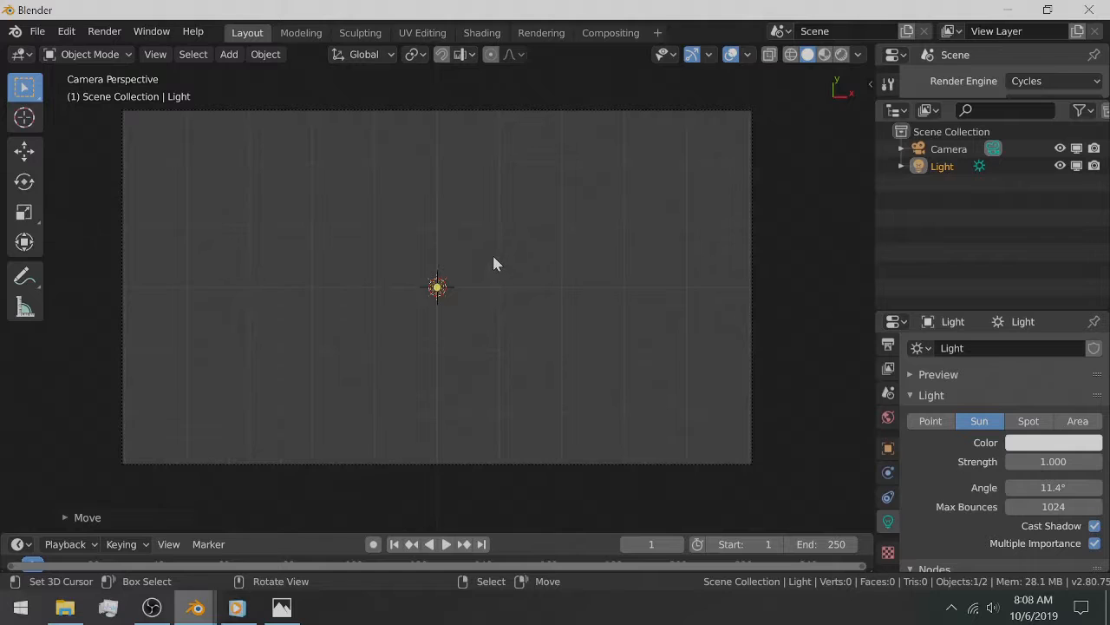
pyautogui.hotkey('alt', 'a')
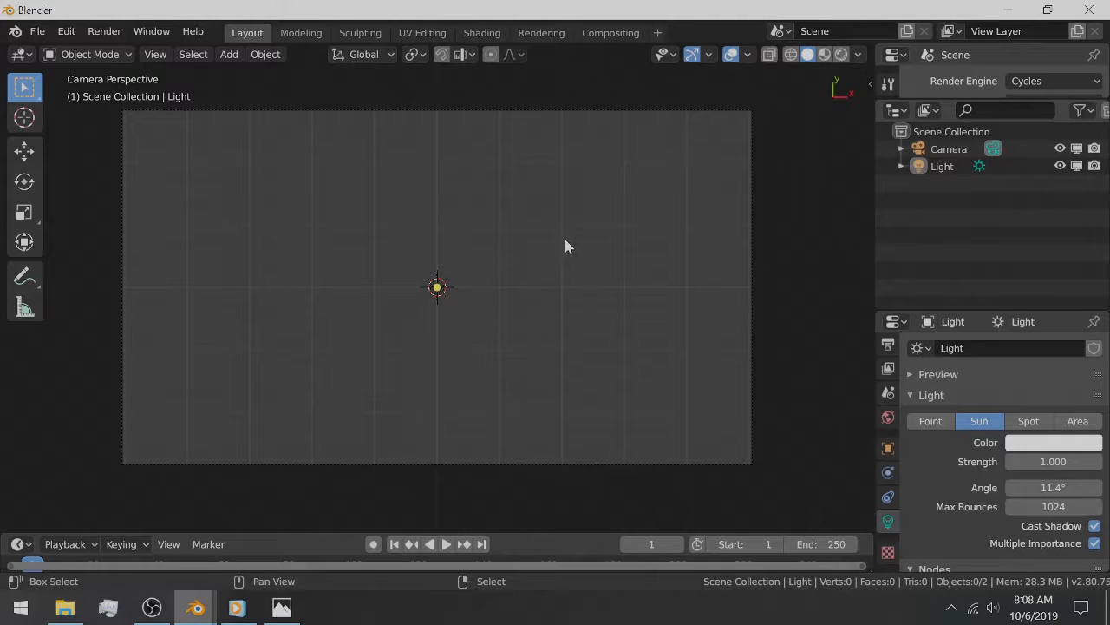
pyautogui.hotkey('shift', 'a')
pyautogui.moveTo(562, 243)
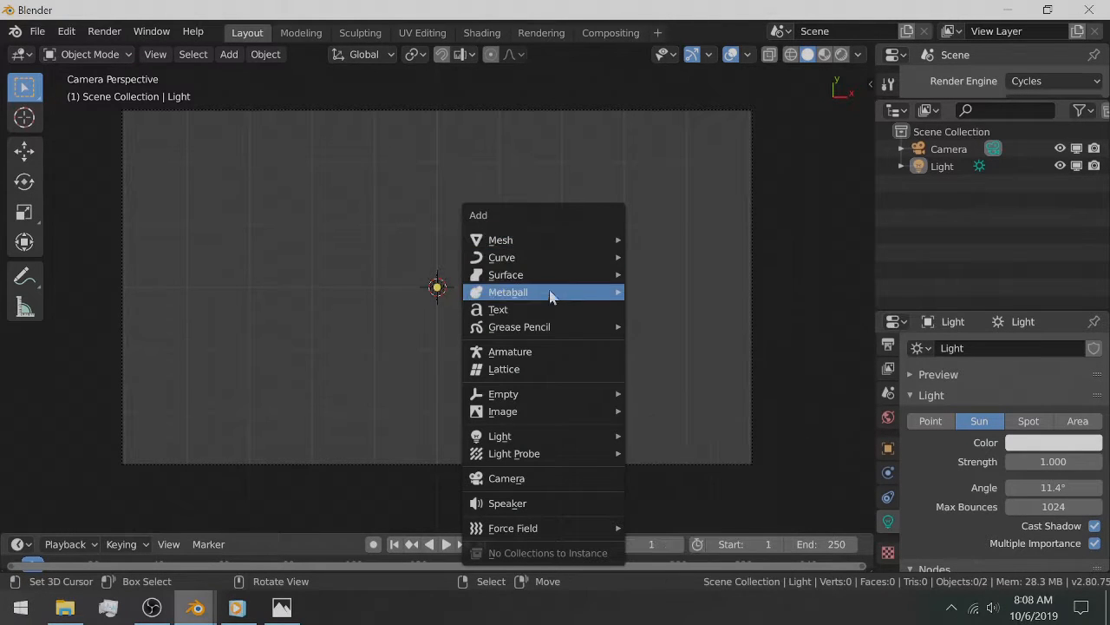
pyautogui.click(539, 310)
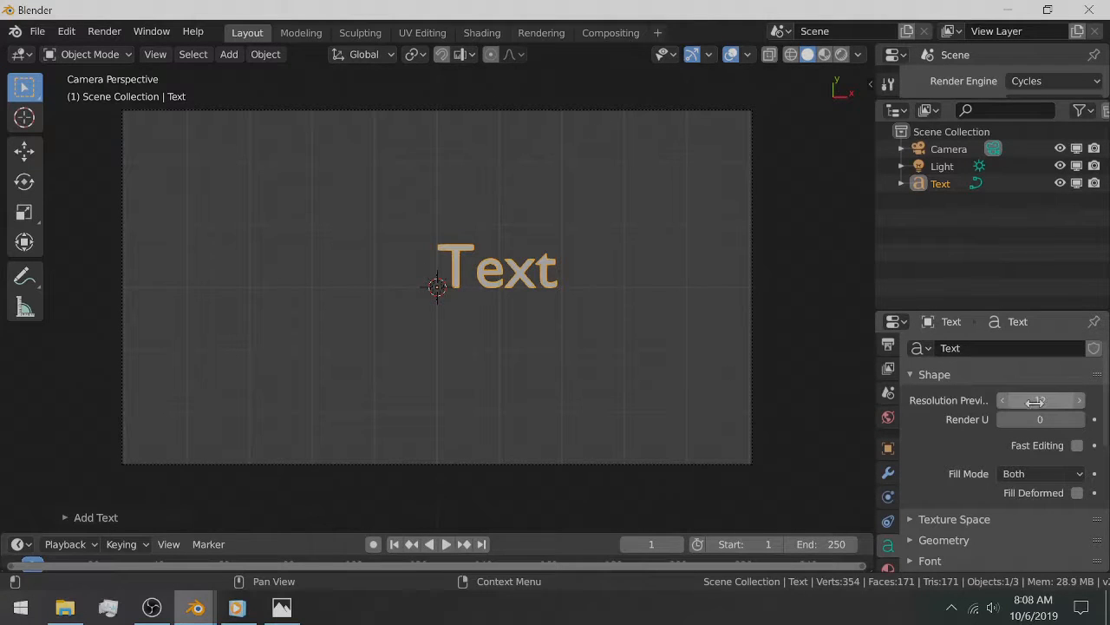
# Step: Set the text's horizontal and vertical paragraph alignment to Center
pyautogui.scroll(-4, 950, 473)
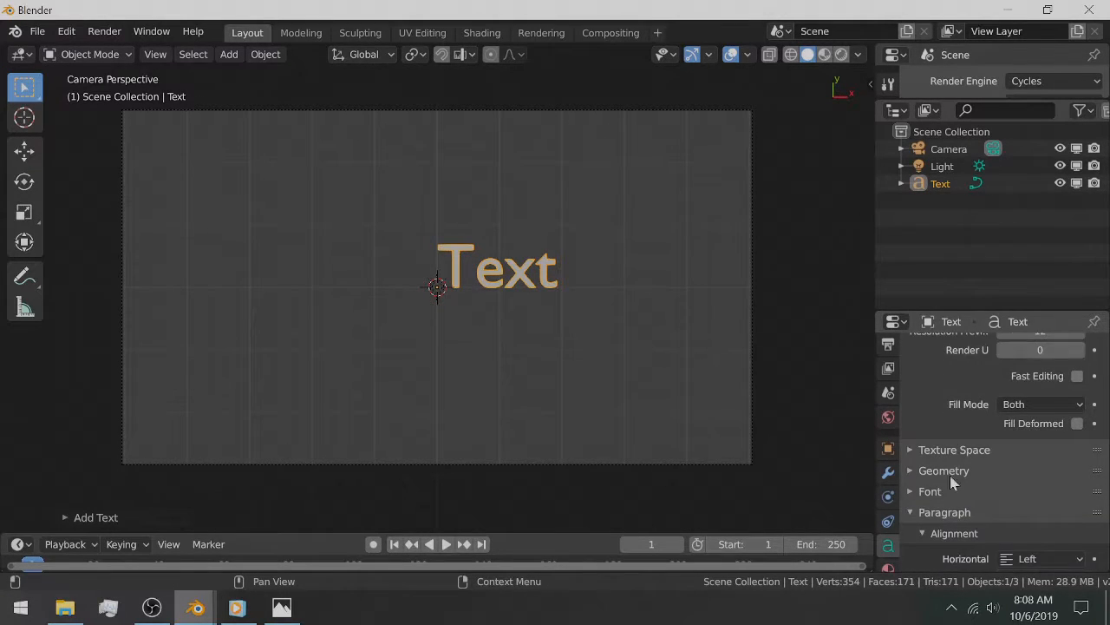
pyautogui.click(1041, 488)
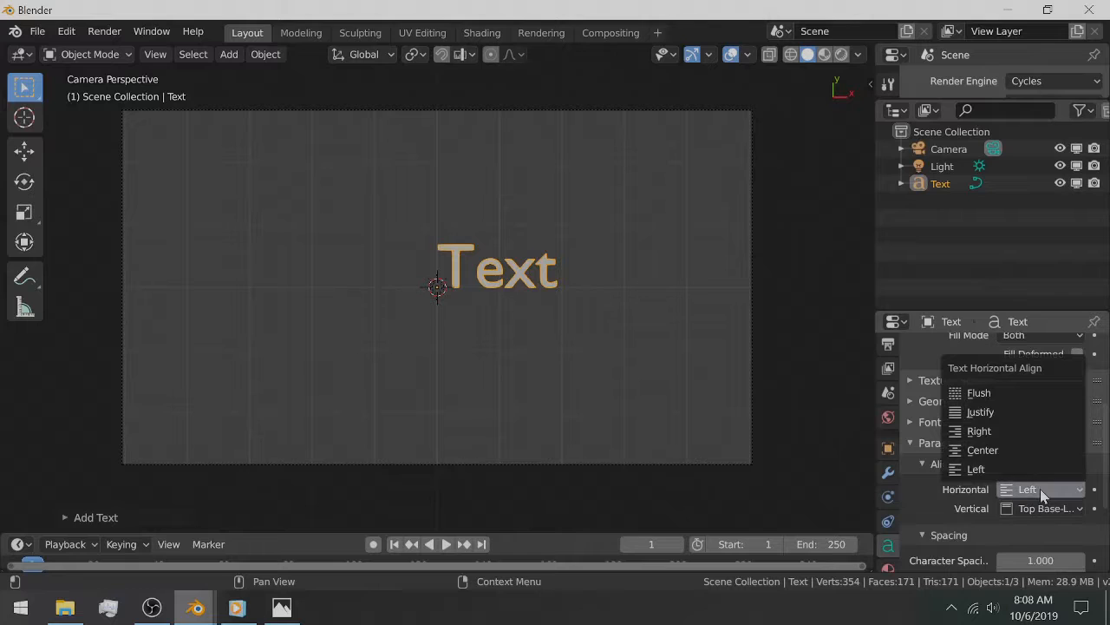
pyautogui.click(1020, 449)
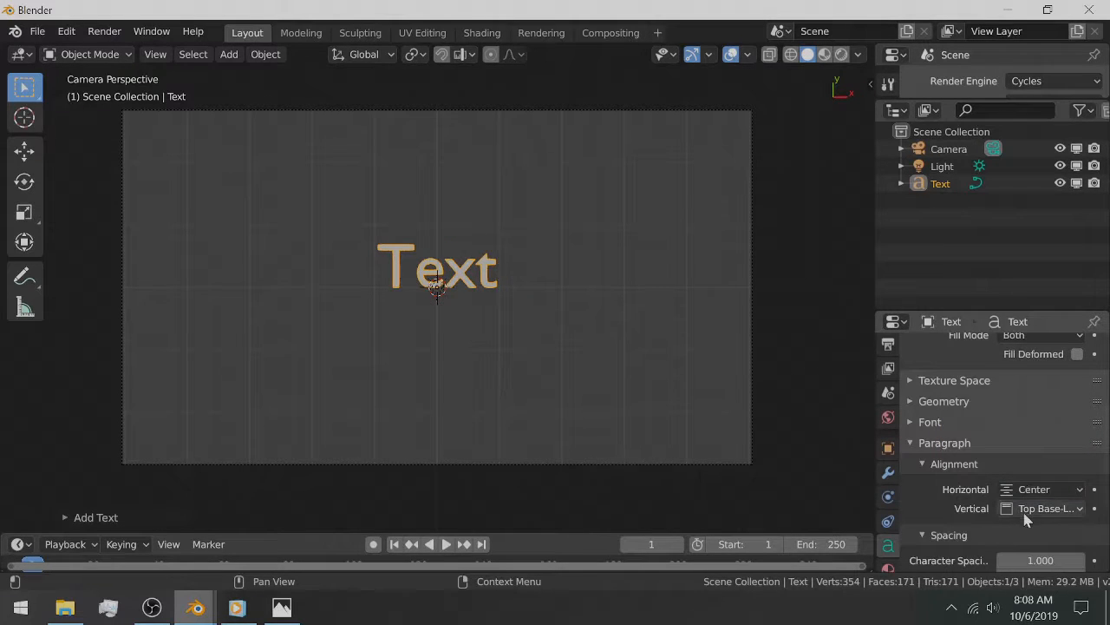
pyautogui.click(1027, 513)
pyautogui.click(1023, 450)
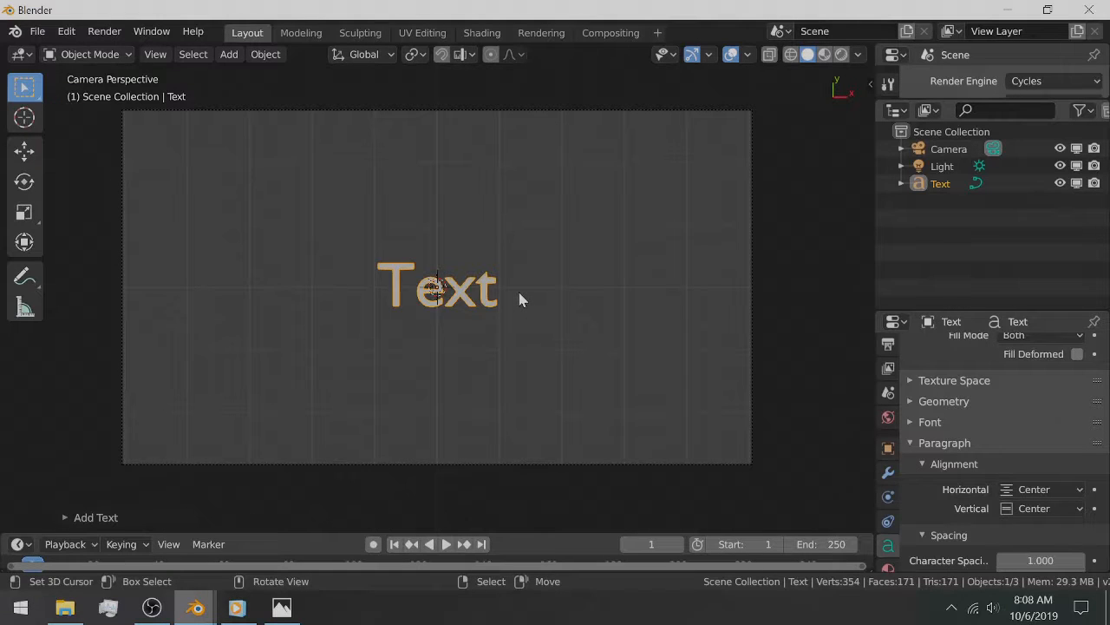
# Step: Replace the default wording of the text object with "Your Movie" and return to Object Mode
pyautogui.press('Tab')
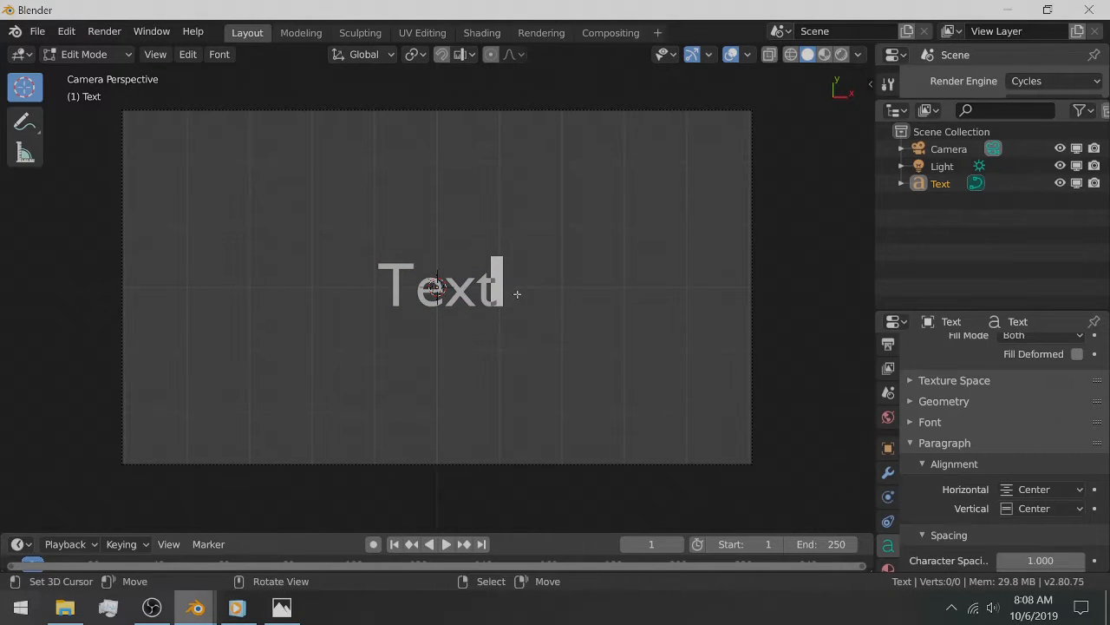
pyautogui.press('BackSpace')
pyautogui.press('BackSpace')
pyautogui.press('BackSpace')
pyautogui.press('BackSpace')
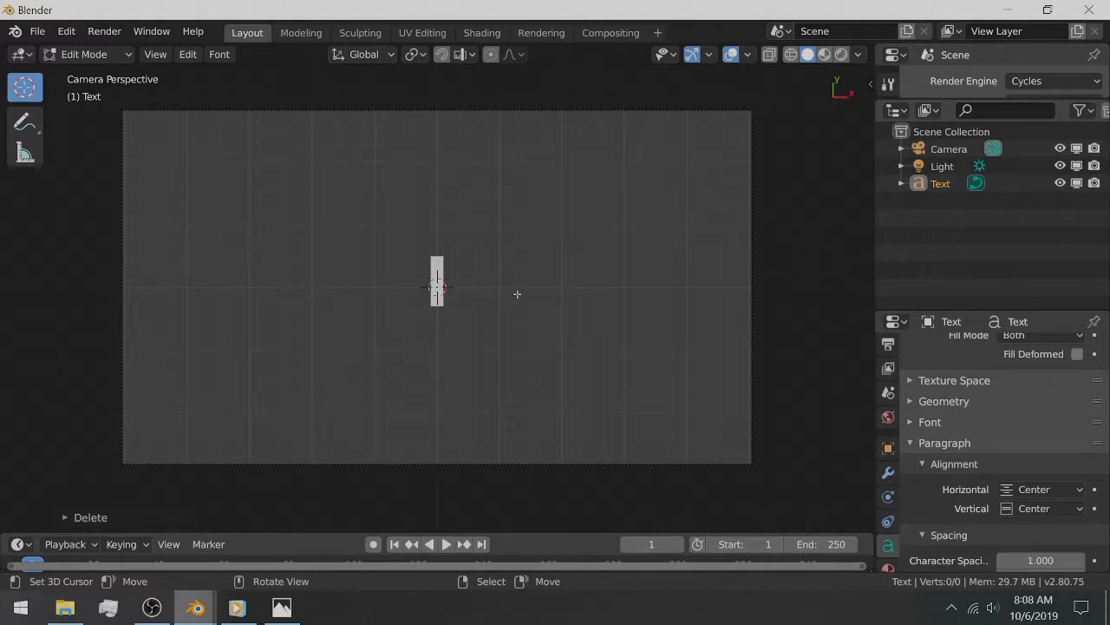
pyautogui.write('Yo')
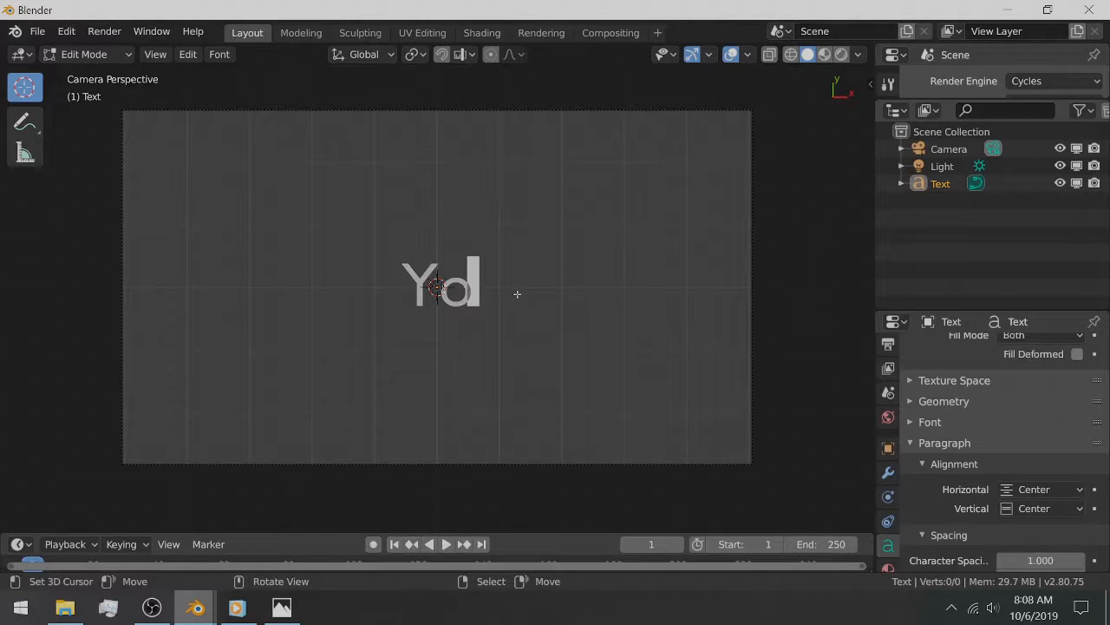
pyautogui.write('ur M')
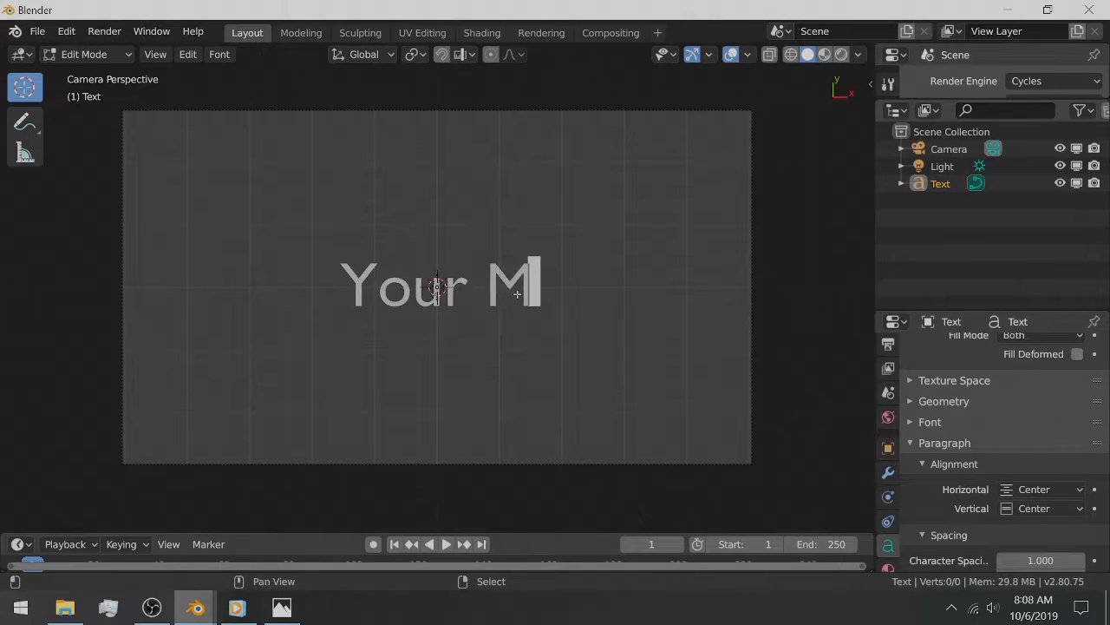
pyautogui.write('dvie')
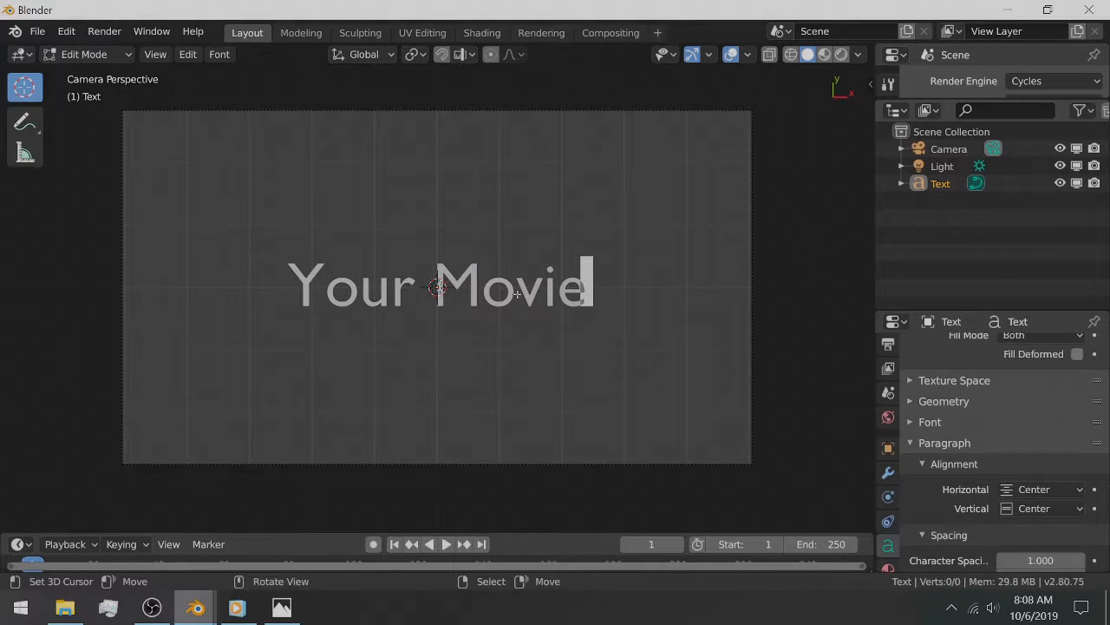
pyautogui.press('Tab')
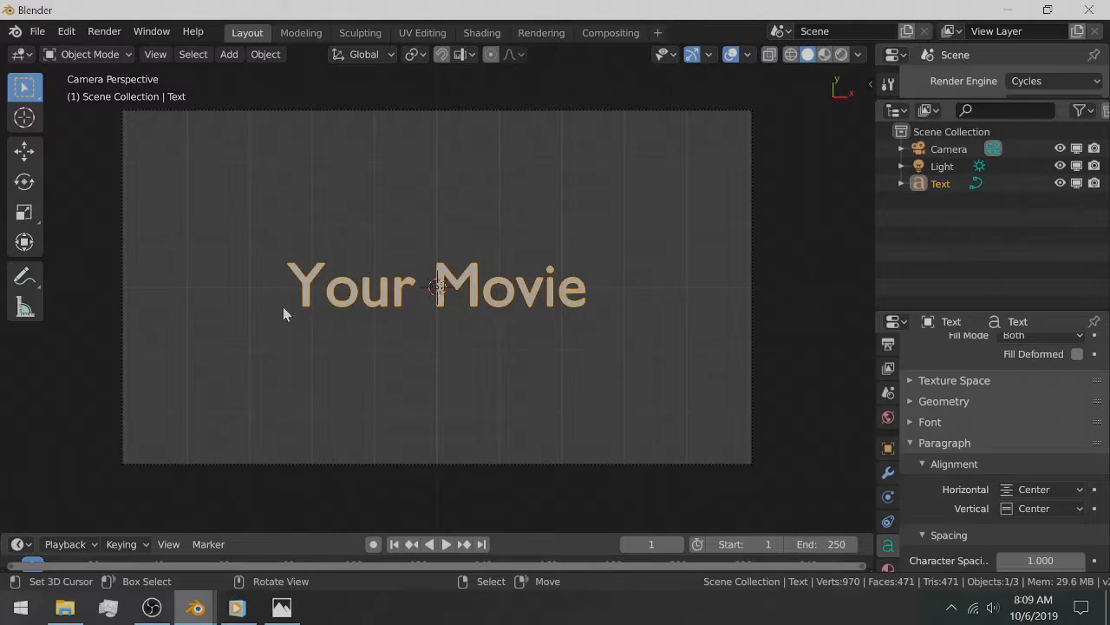
pyautogui.moveTo(353, 382); pyautogui.dragTo(383, 360, button='middle')
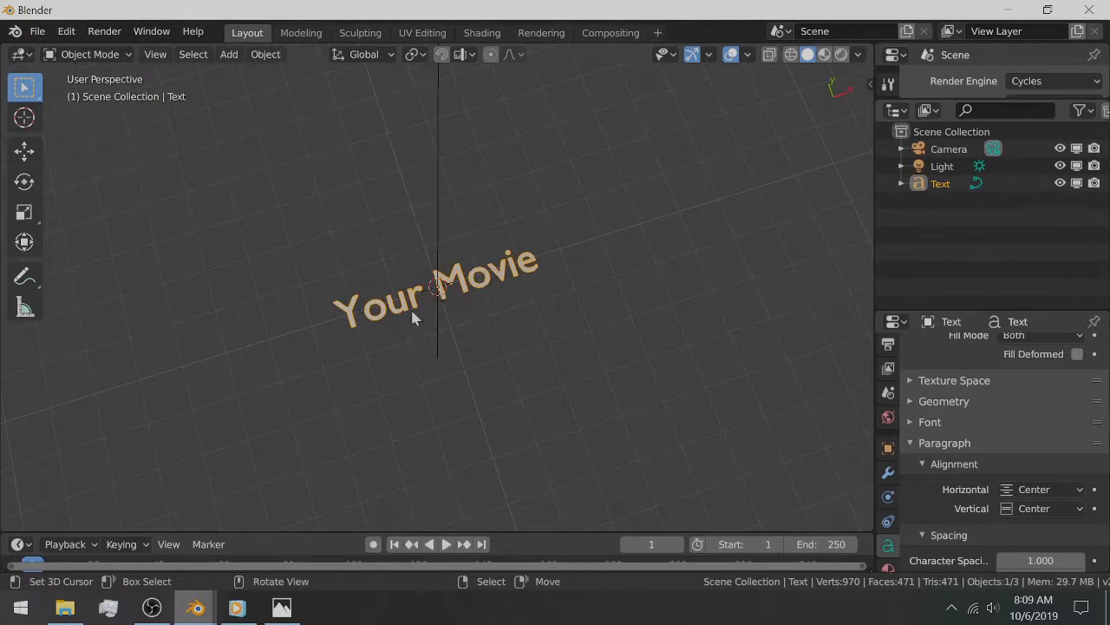
pyautogui.press('KP_0')
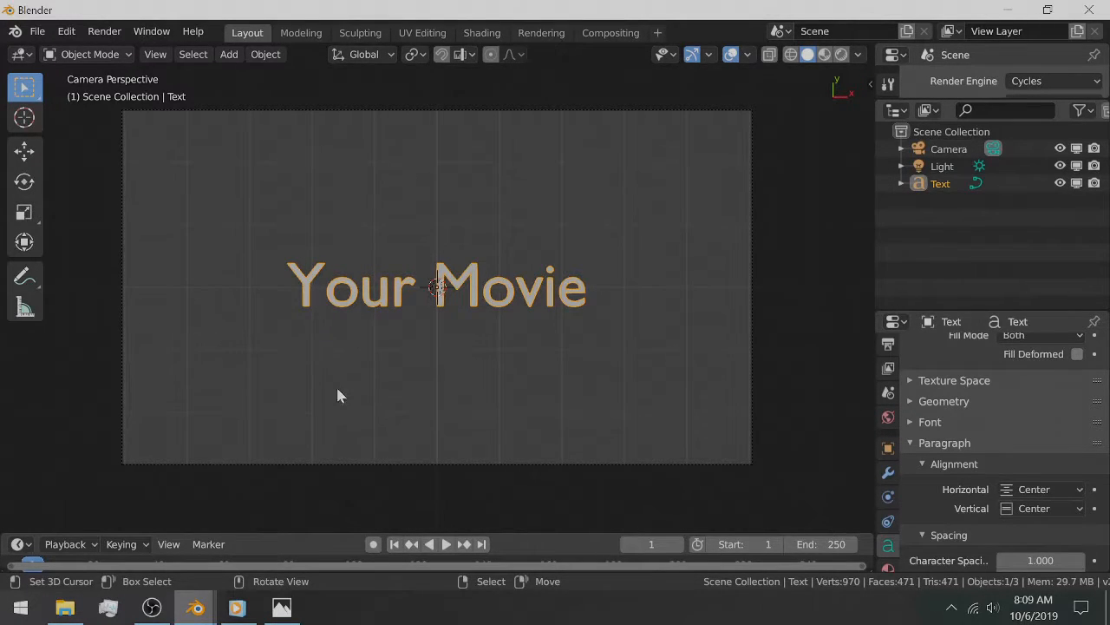
pyautogui.moveTo(337, 391); pyautogui.dragTo(347, 368, button='middle')
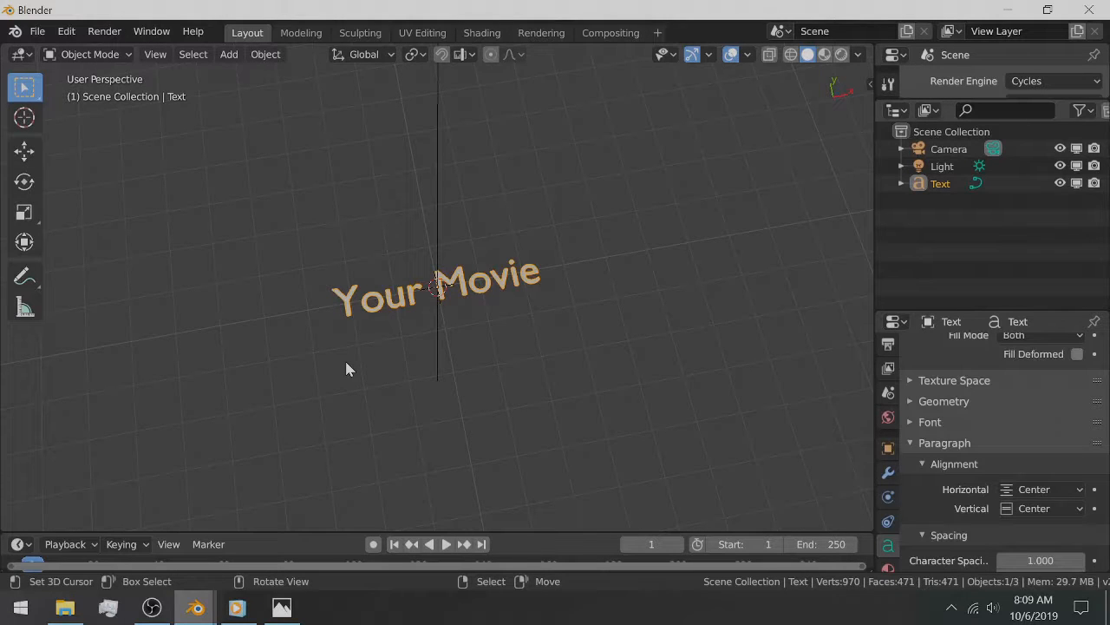
pyautogui.press('KP_0')
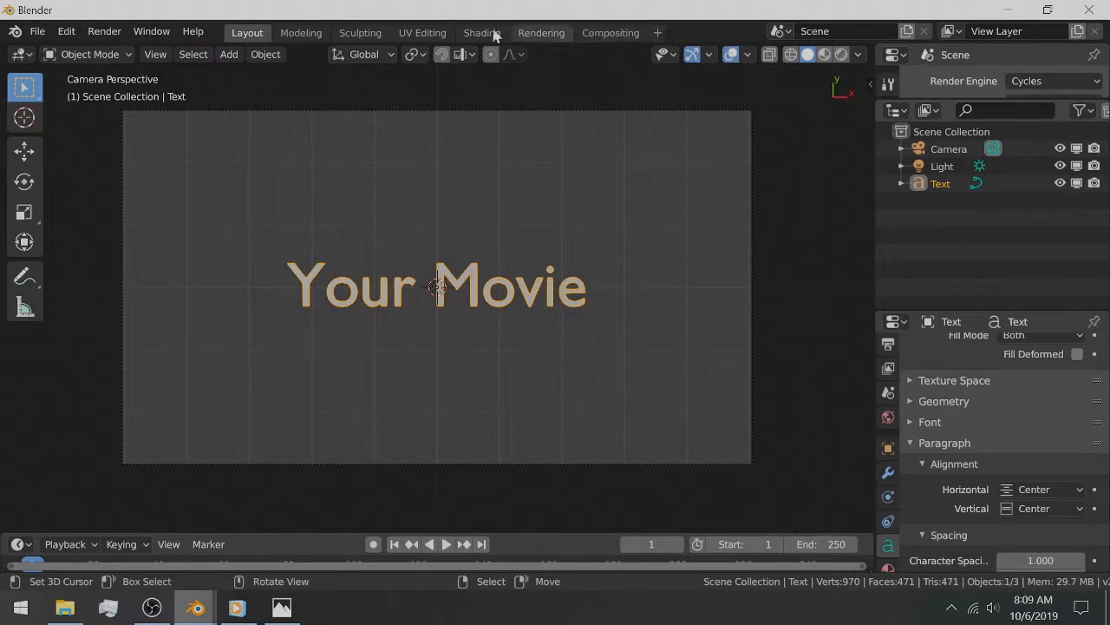
# Step: Enable the Transparent option in the render Film settings and preview the scene with rendered viewport shading
pyautogui.scroll(2, 888, 422)
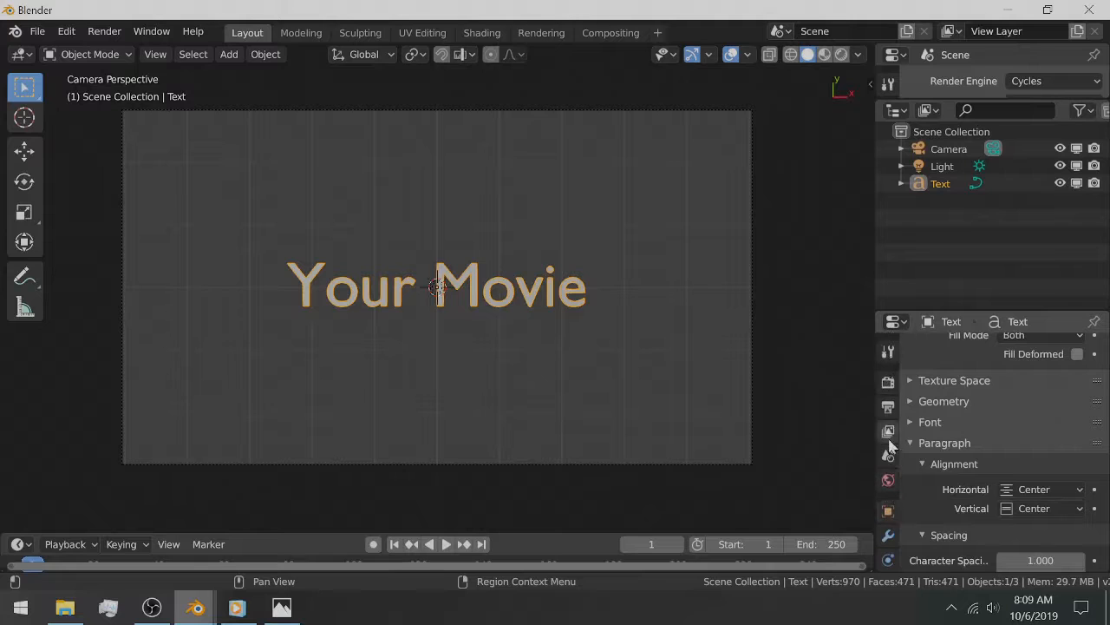
pyautogui.click(887, 382)
pyautogui.scroll(-3, 1028, 466)
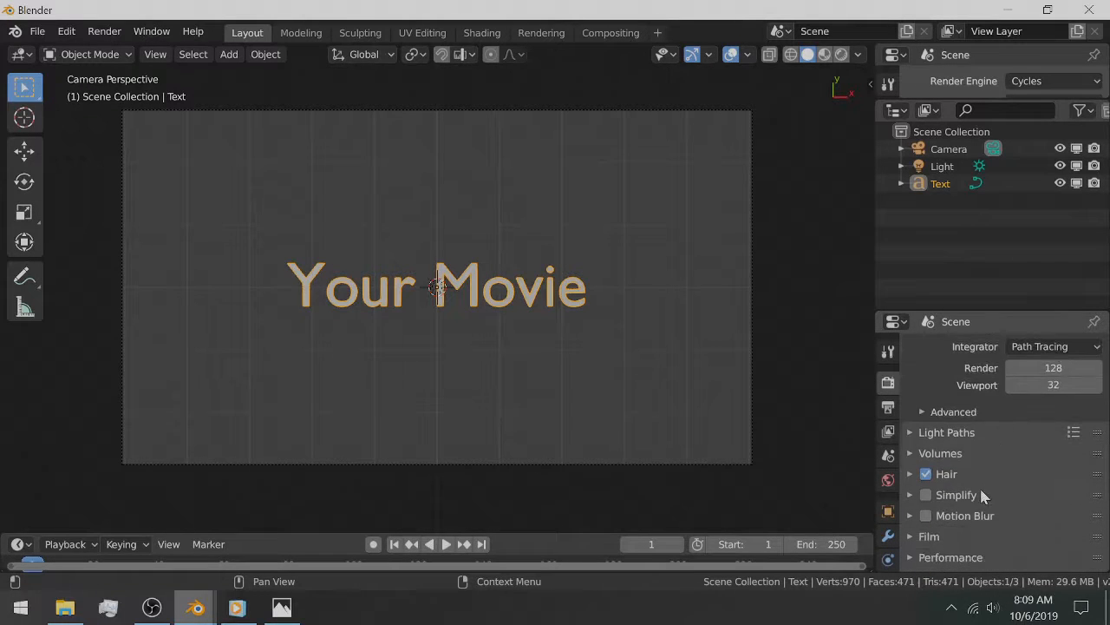
pyautogui.scroll(-1, 967, 514)
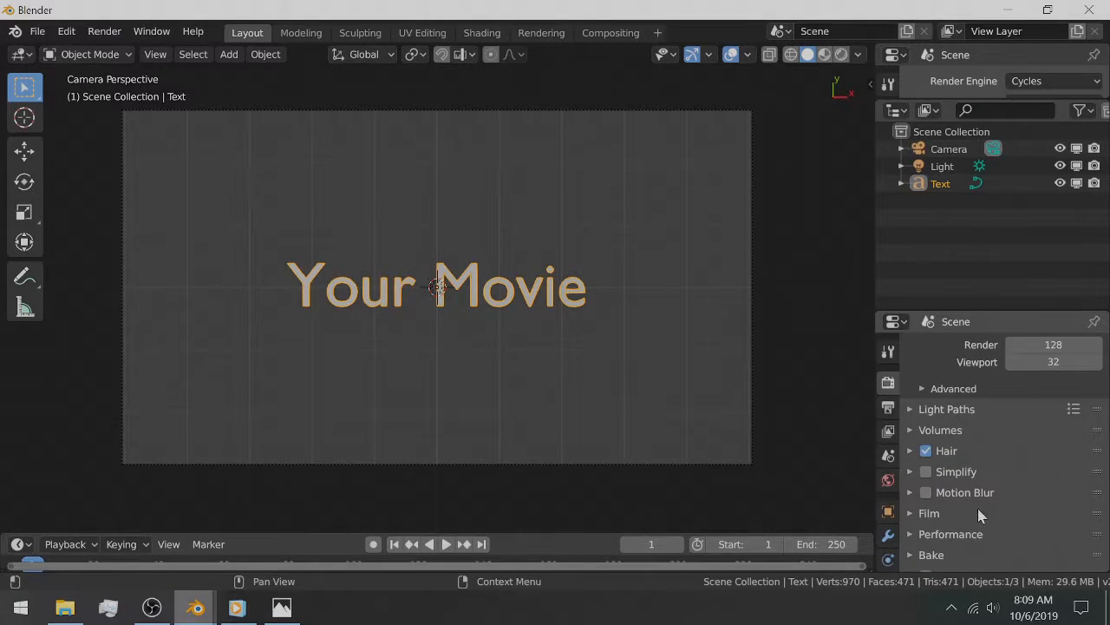
pyautogui.click(949, 513)
pyautogui.scroll(-1, 989, 490)
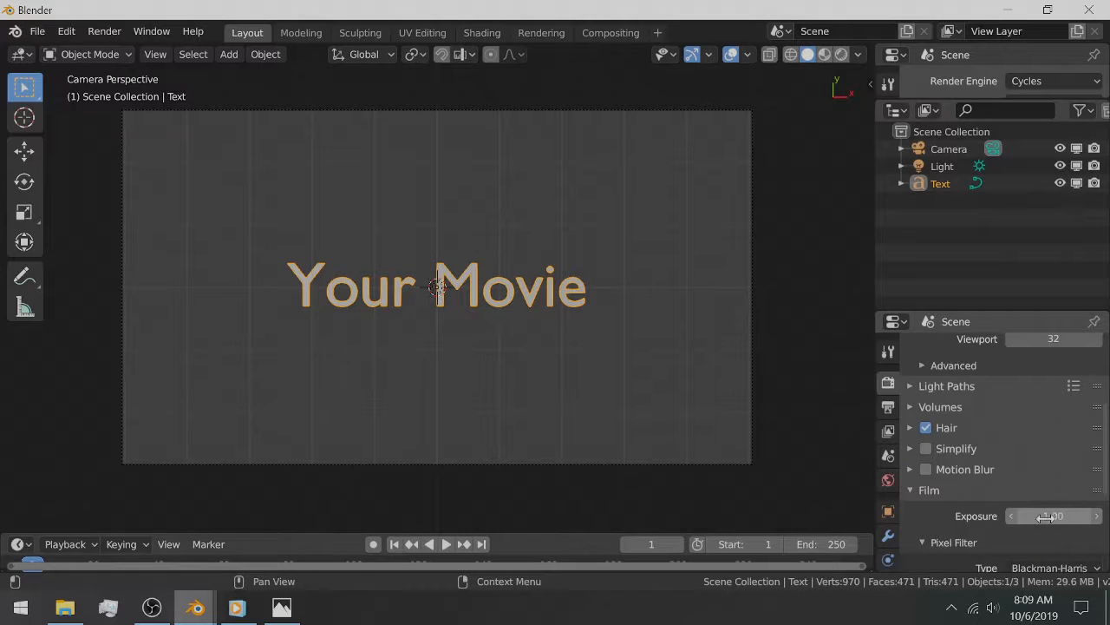
pyautogui.scroll(-2, 1041, 525)
pyautogui.scroll(-2, 1037, 520)
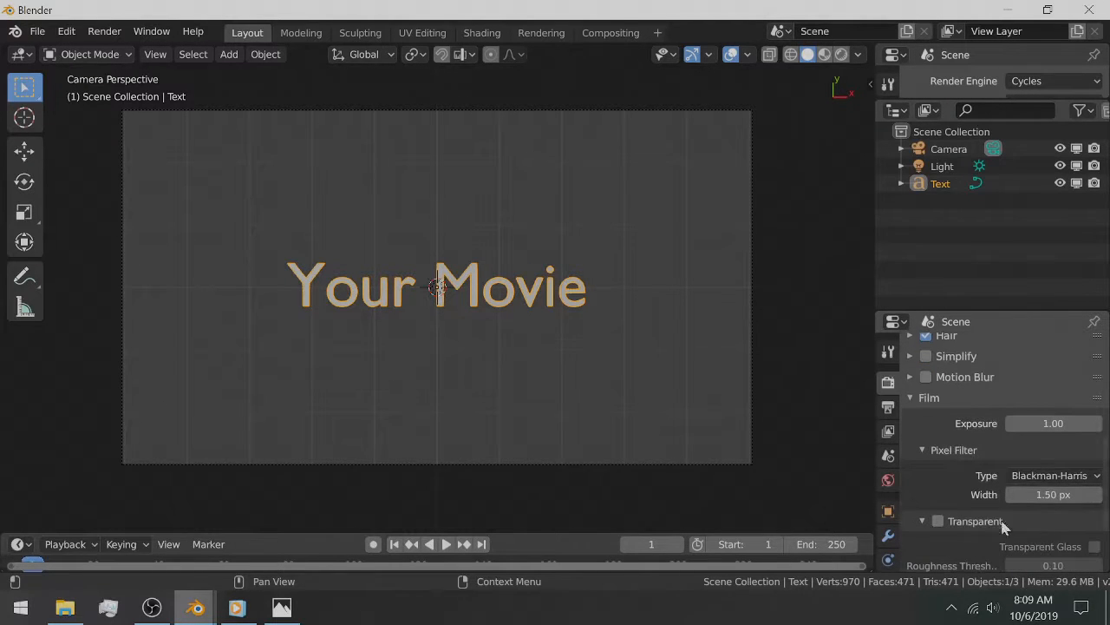
pyautogui.click(938, 522)
pyautogui.click(840, 56)
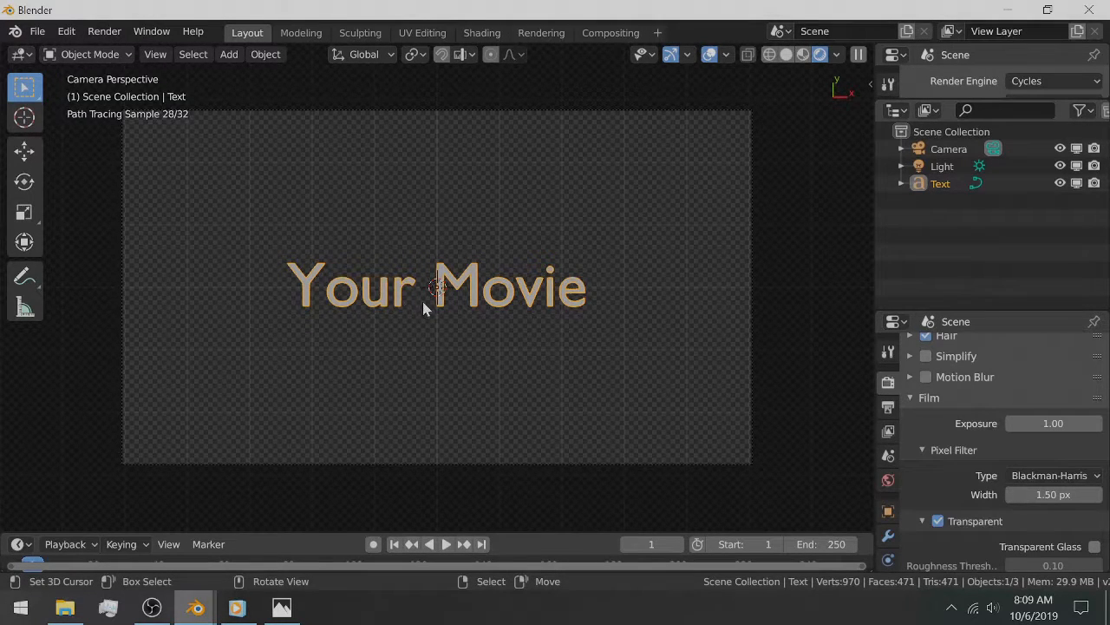
pyautogui.scroll(2, 400, 303)
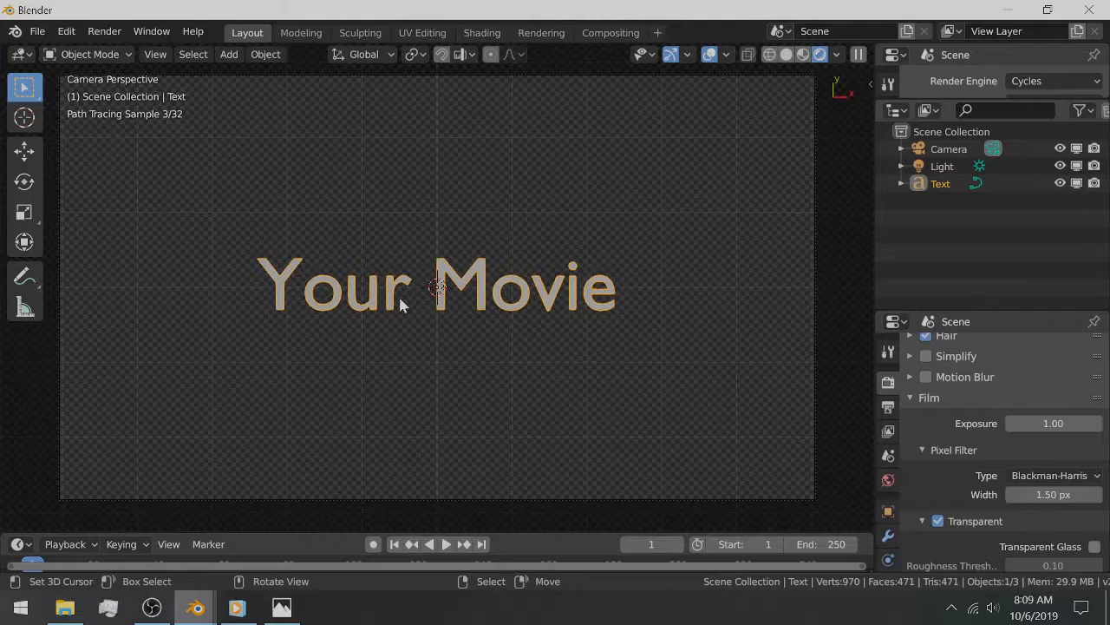
# Step: Disable the transparent film option and set the World surface background color to black
pyautogui.click(938, 520)
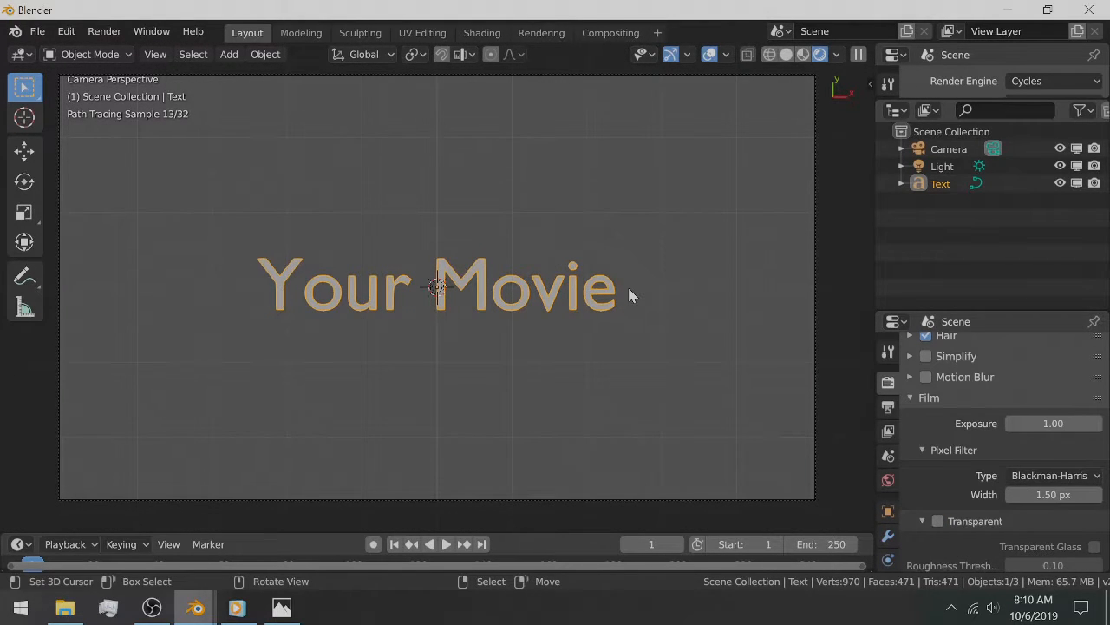
pyautogui.scroll(-1, 896, 410)
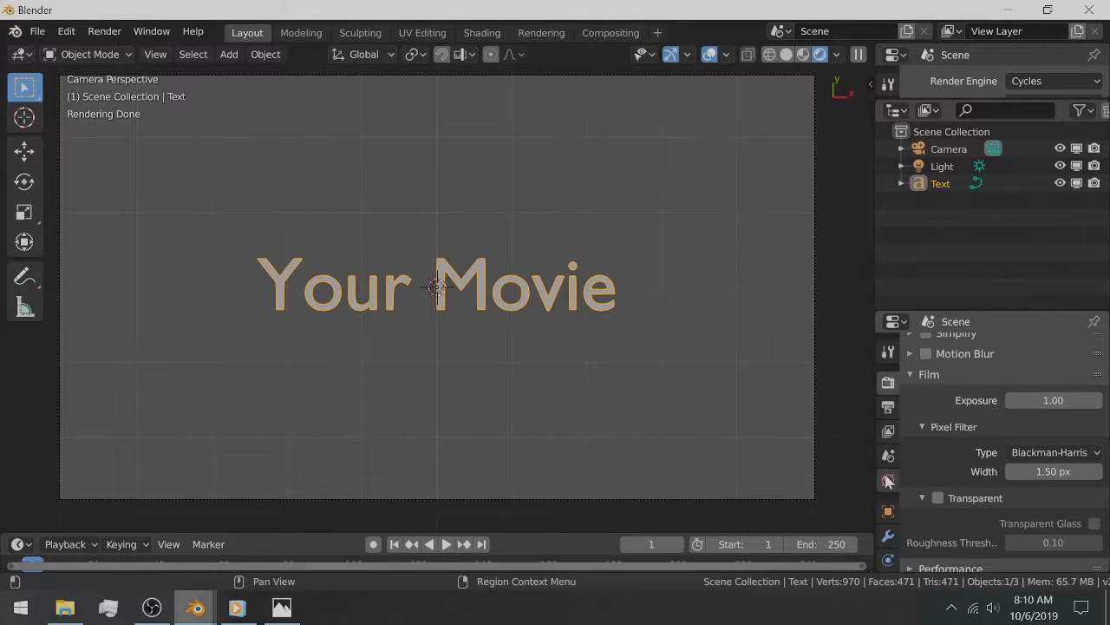
pyautogui.click(888, 481)
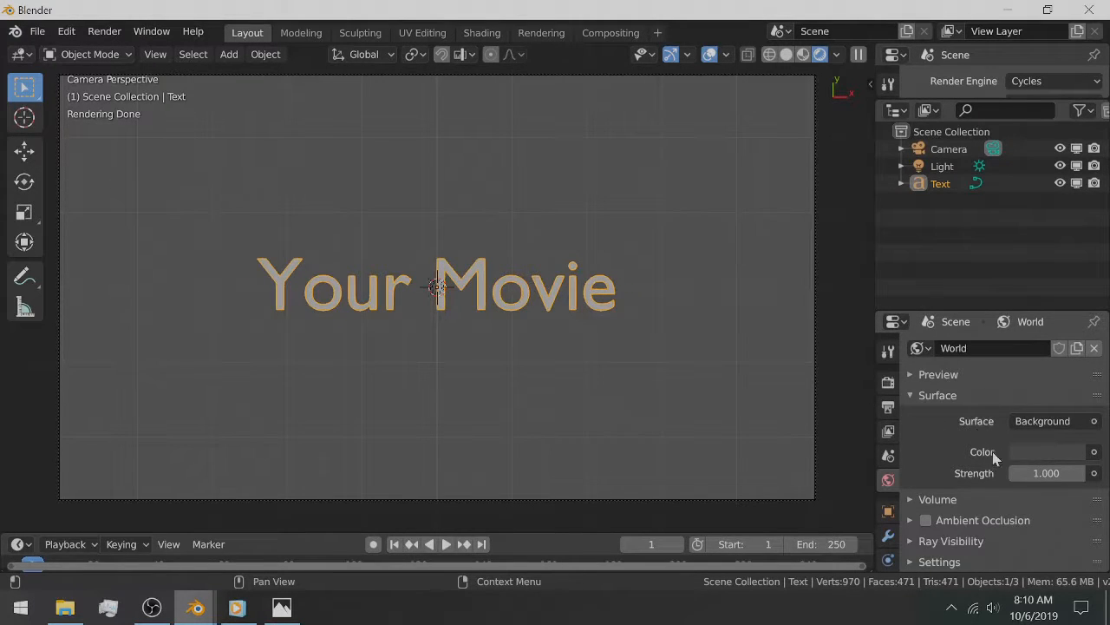
pyautogui.click(1050, 455)
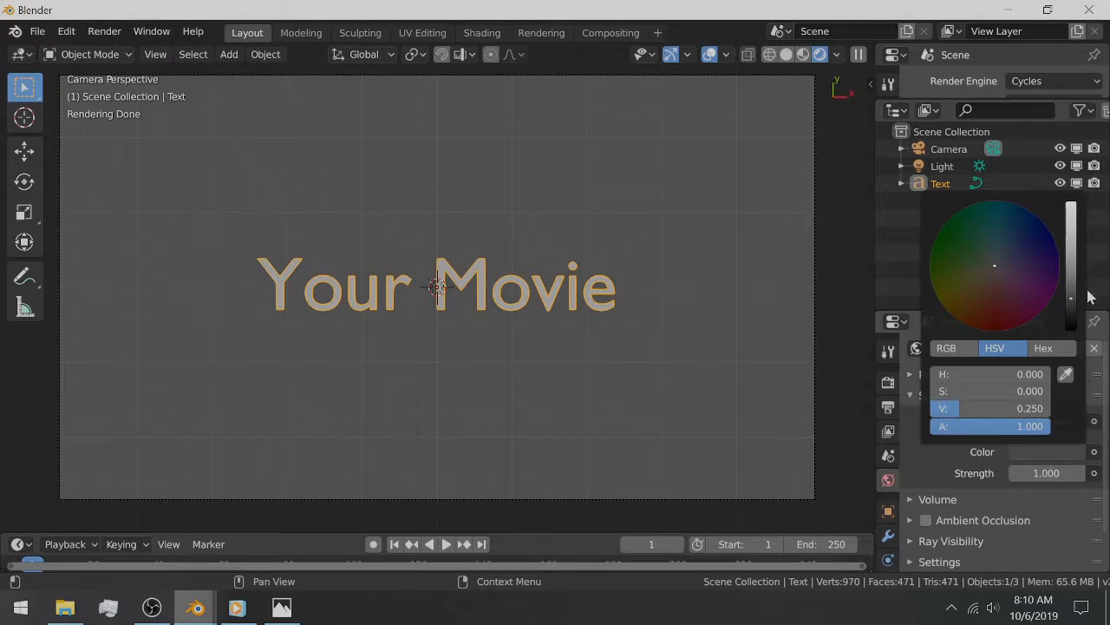
pyautogui.moveTo(1076, 298); pyautogui.dragTo(1073, 328)
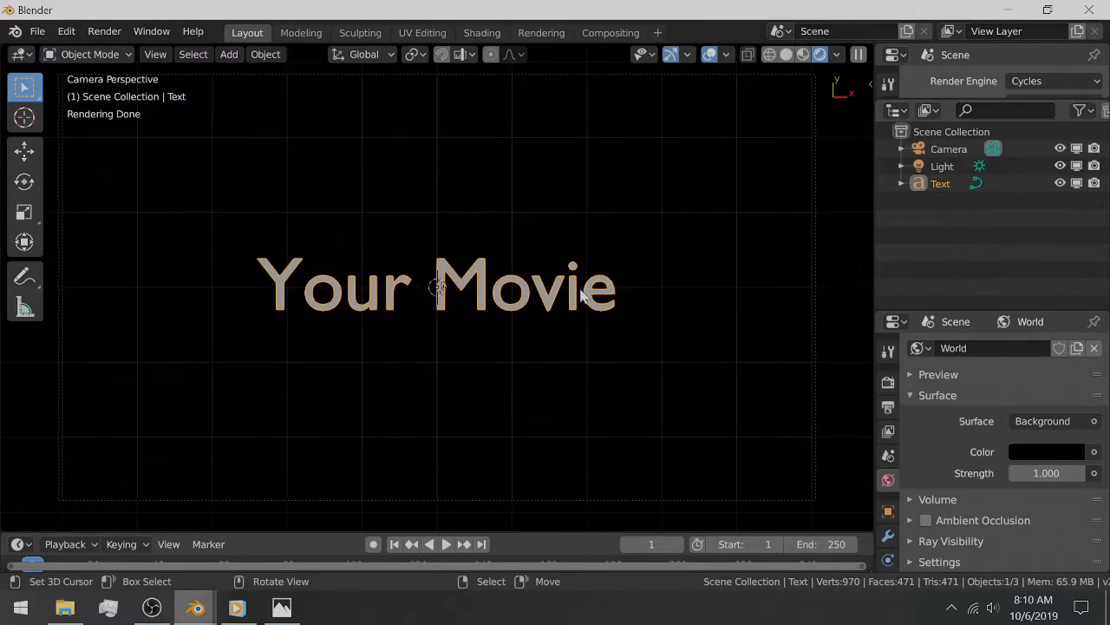
# Step: Switch to the Shading workspace and show the camera view with rendered viewport shading
pyautogui.click(481, 33)
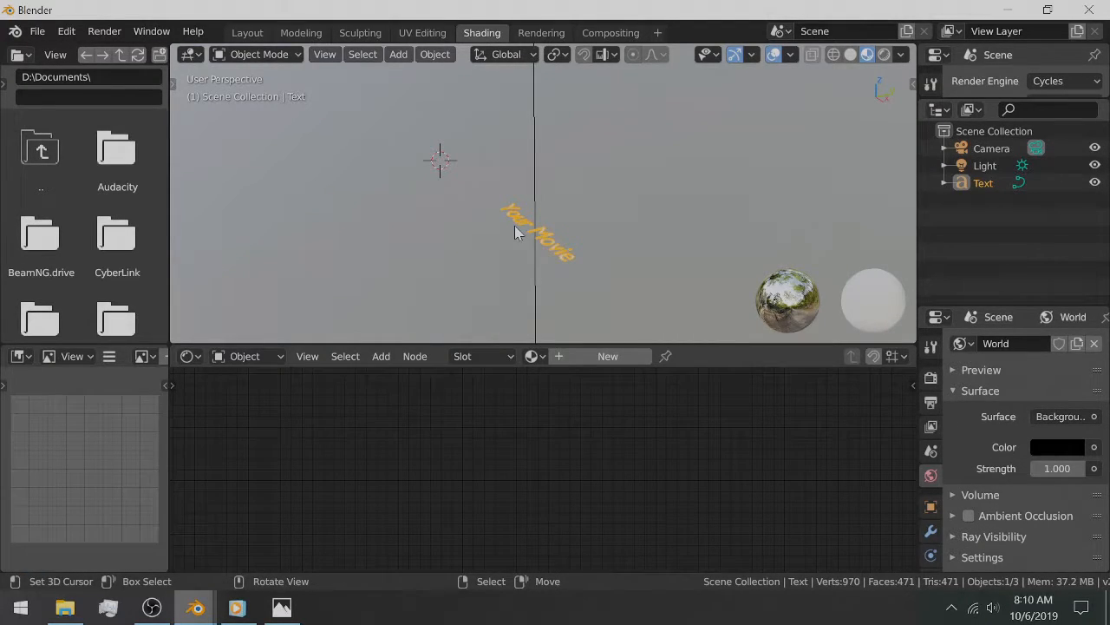
pyautogui.hotkey('shift', 'c')
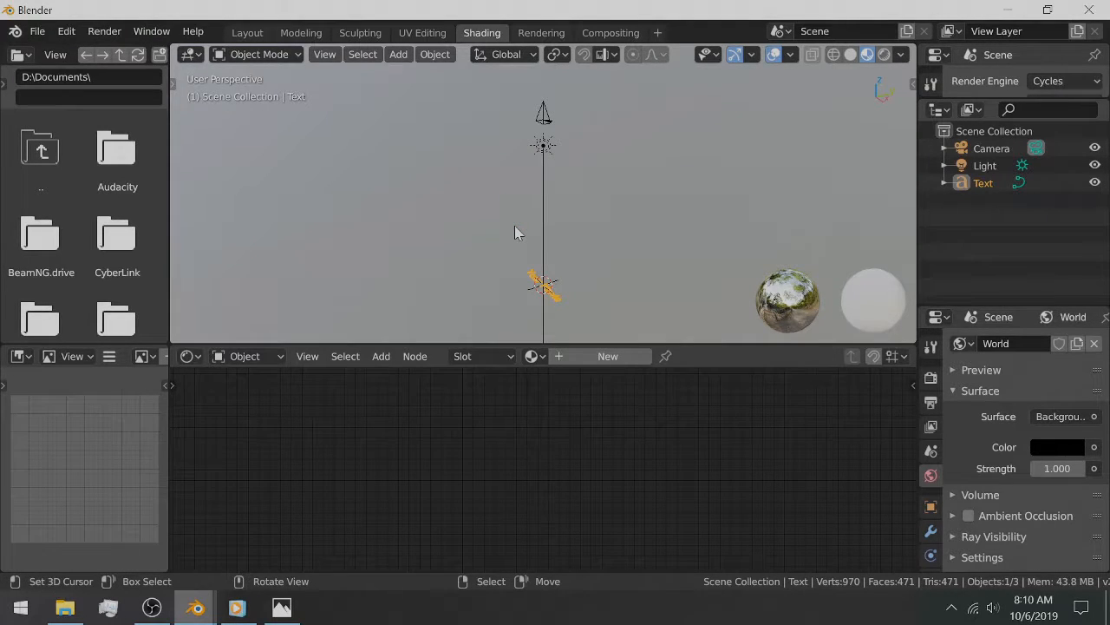
pyautogui.press('KP_0')
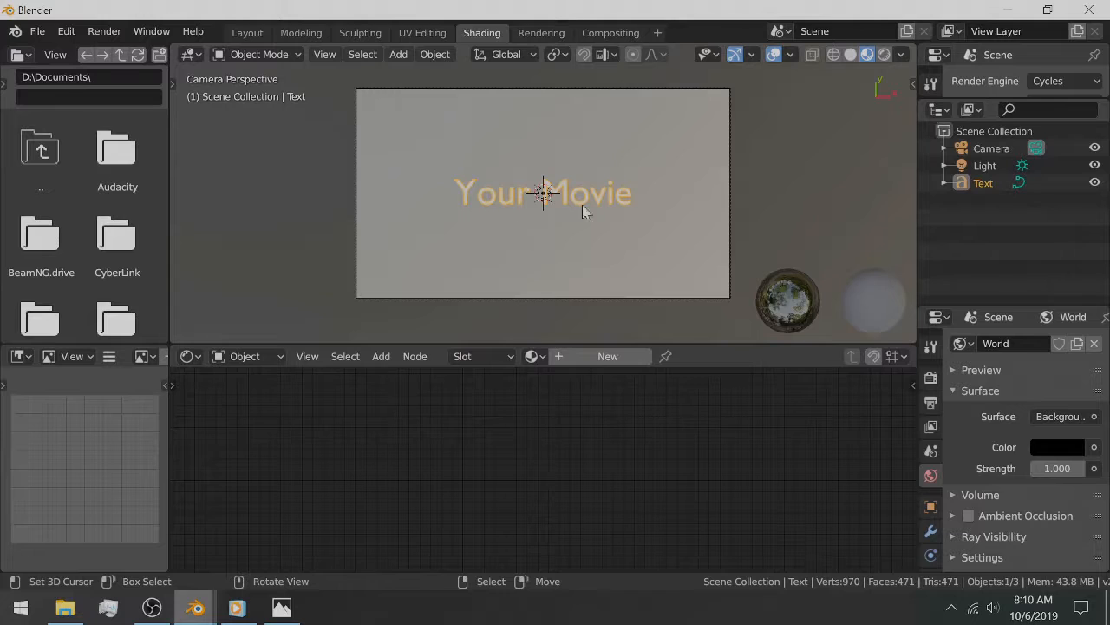
pyautogui.click(884, 54)
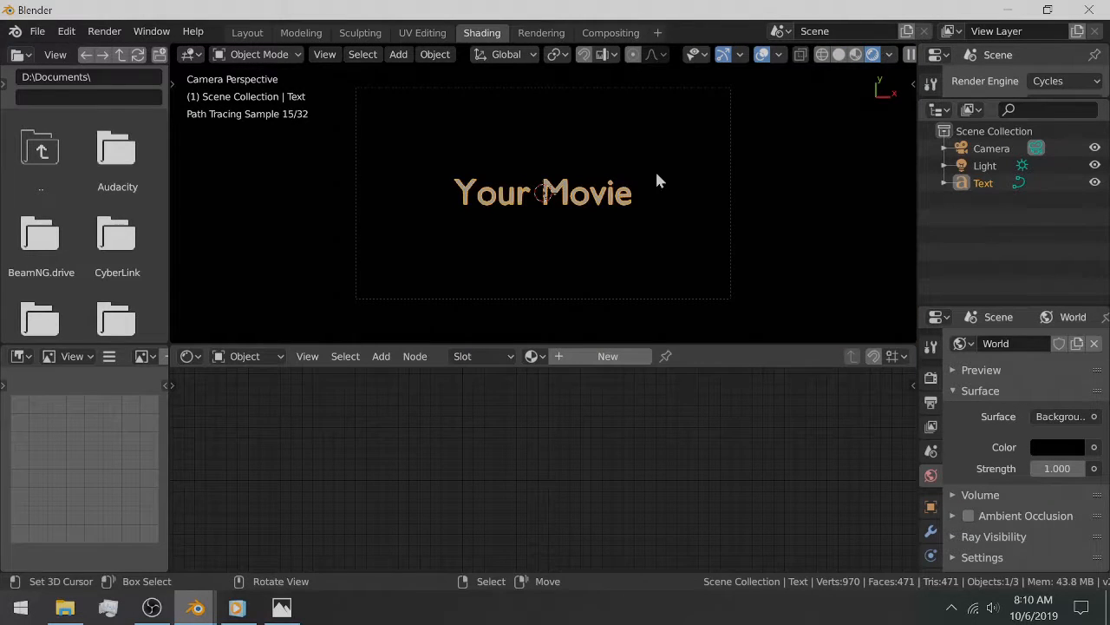
# Step: Assign the existing material named Material to the text object and bring its shader nodes into view
pyautogui.click(531, 356)
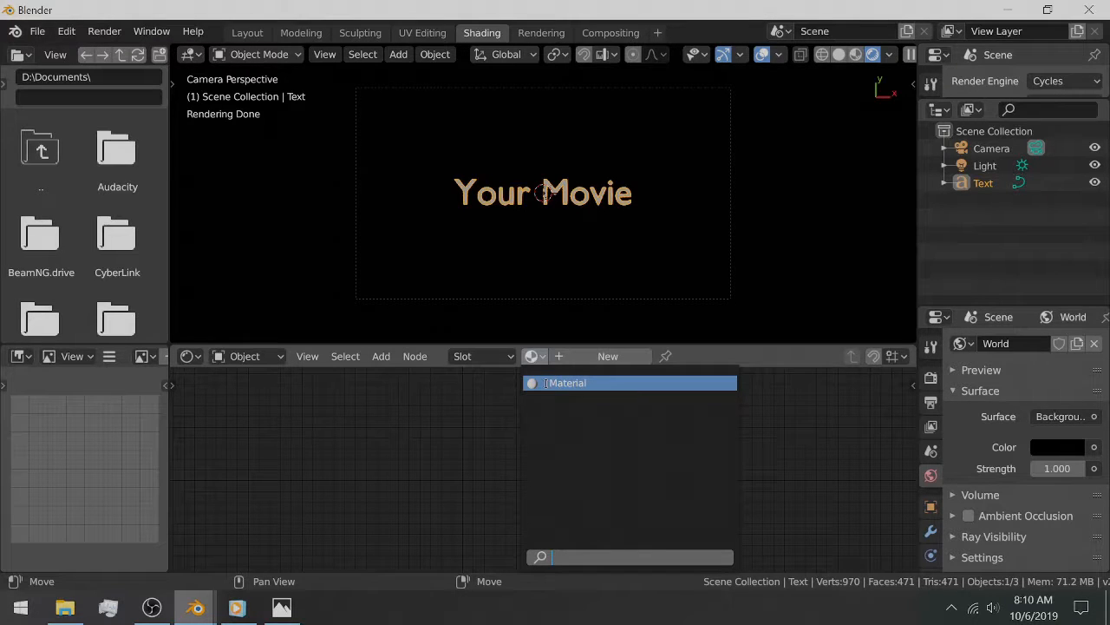
pyautogui.click(549, 388)
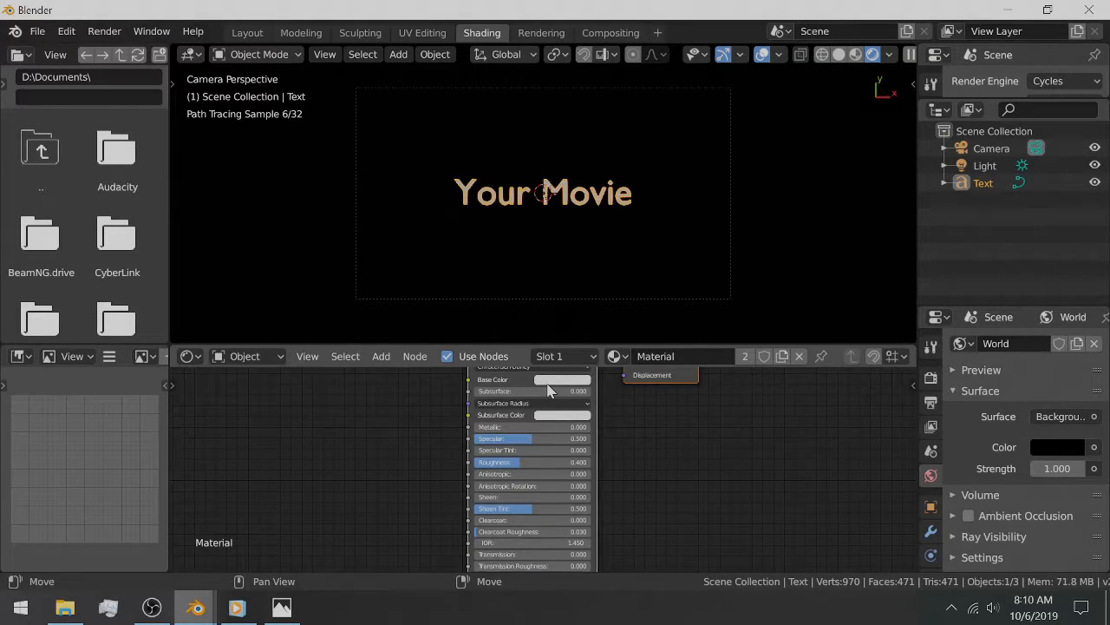
pyautogui.moveTo(416, 391); pyautogui.dragTo(416, 460, button='middle')
pyautogui.scroll(4, 417, 460)
pyautogui.moveTo(428, 417); pyautogui.dragTo(422, 452, button='middle')
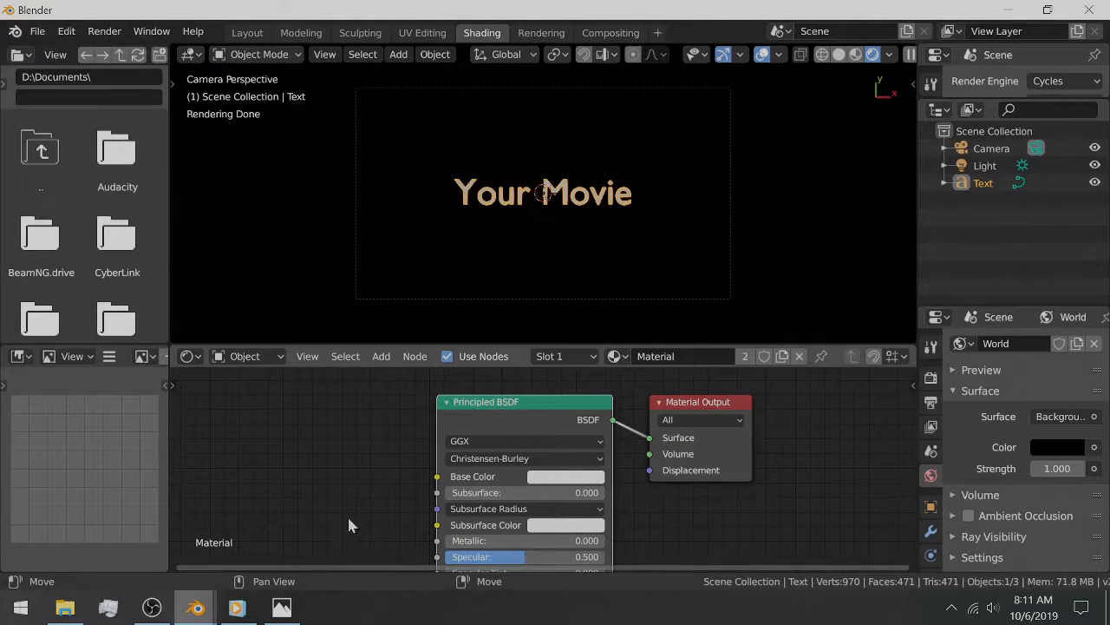
pyautogui.moveTo(372, 507); pyautogui.dragTo(436, 488, button='middle')
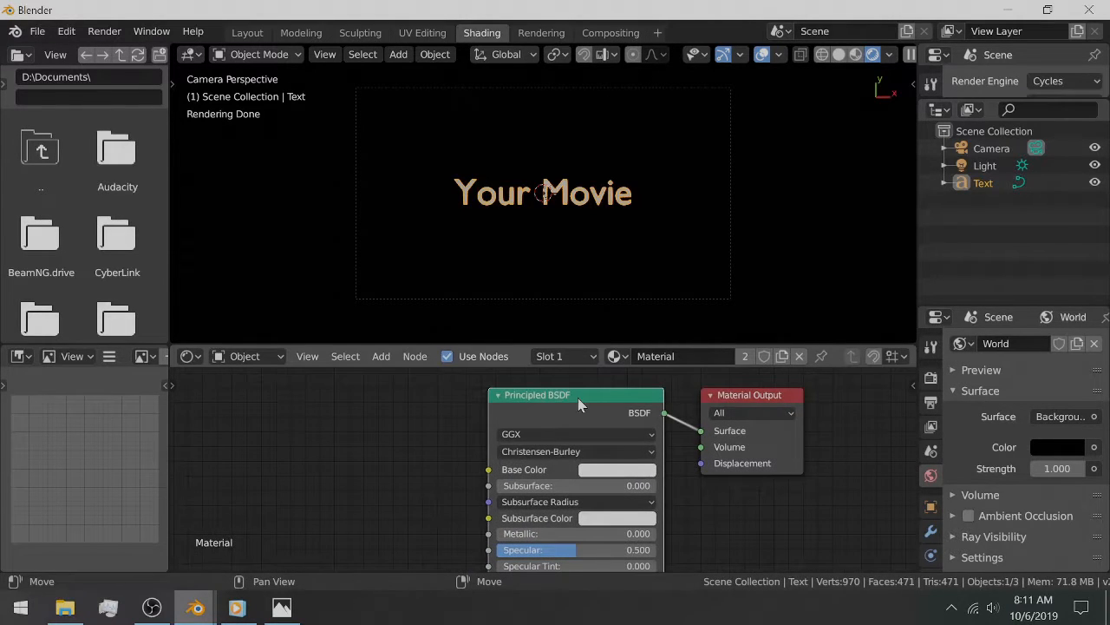
# Step: Replace the Principled BSDF node with a Diffuse BSDF connected to the Surface input of the Material Output
pyautogui.press('x')
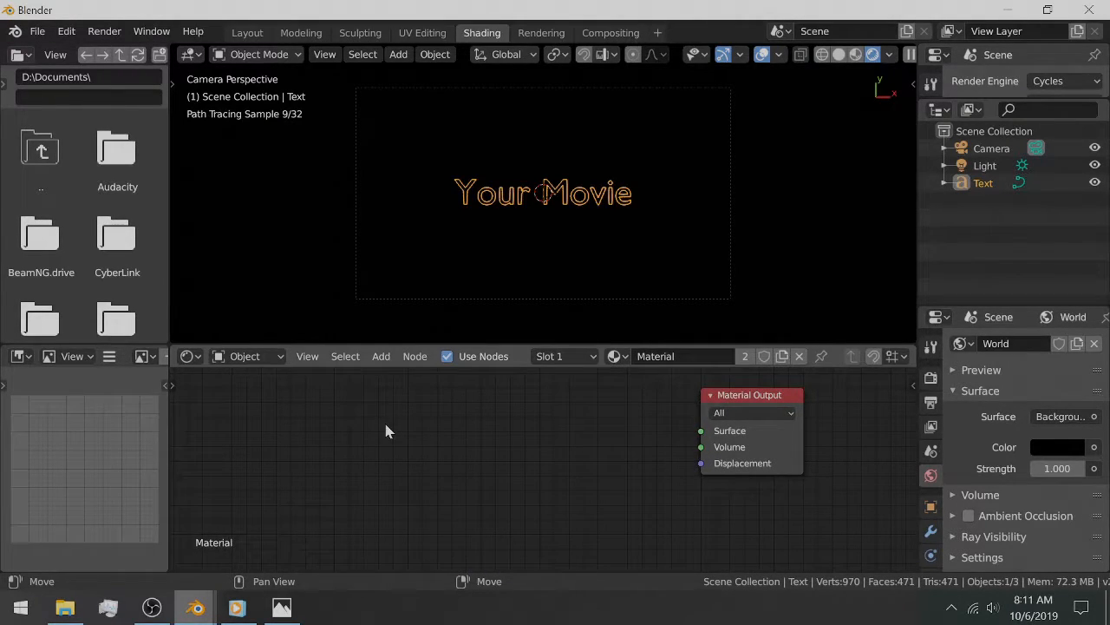
pyautogui.scroll(-1, 385, 429)
pyautogui.hotkey('shift', 'a')
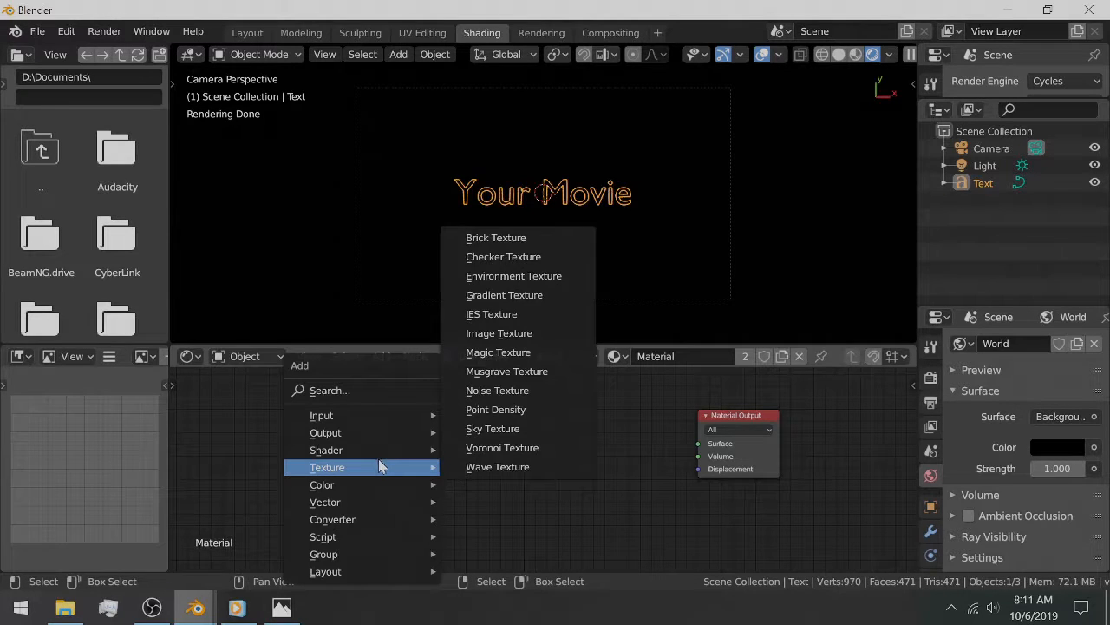
pyautogui.moveTo(386, 450)
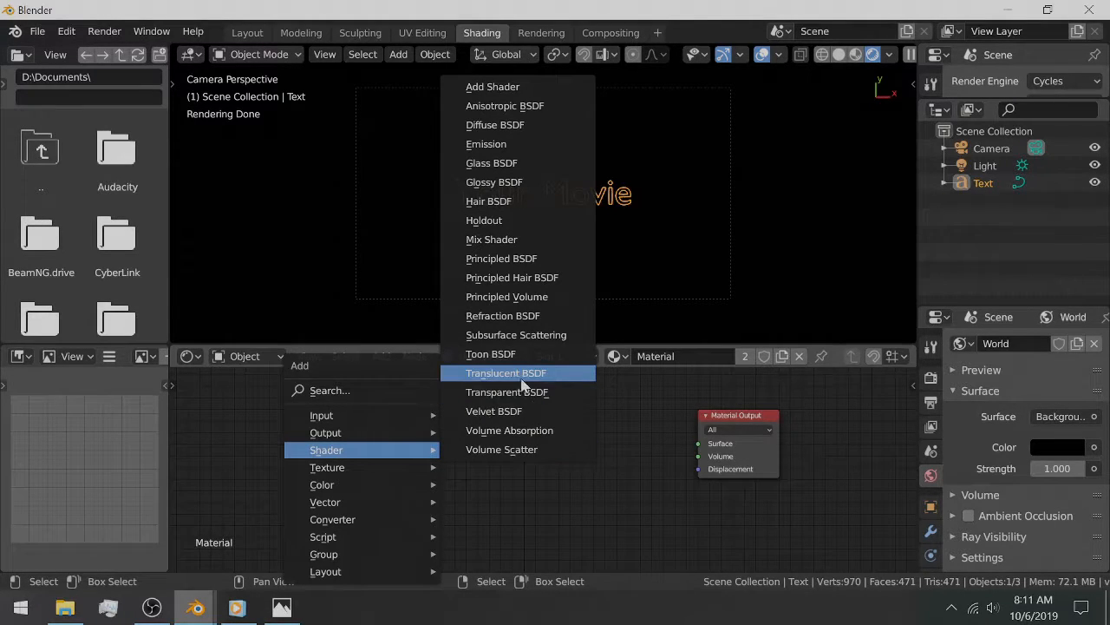
pyautogui.click(532, 124)
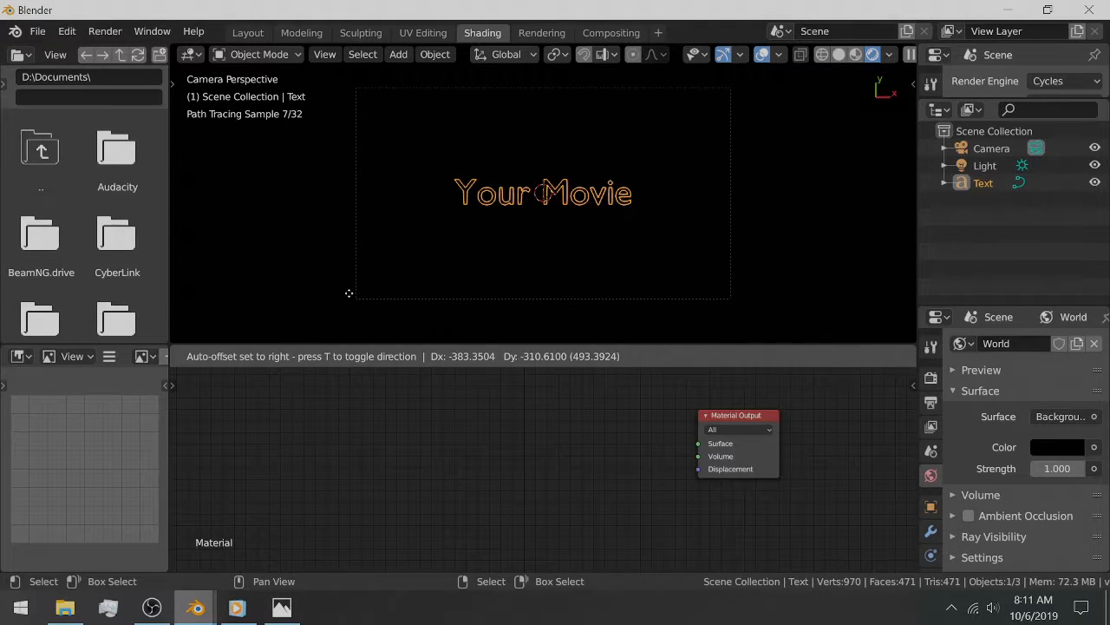
pyautogui.click(366, 422)
pyautogui.moveTo(366, 421); pyautogui.dragTo(694, 451)
pyautogui.moveTo(411, 481); pyautogui.dragTo(456, 485, button='middle')
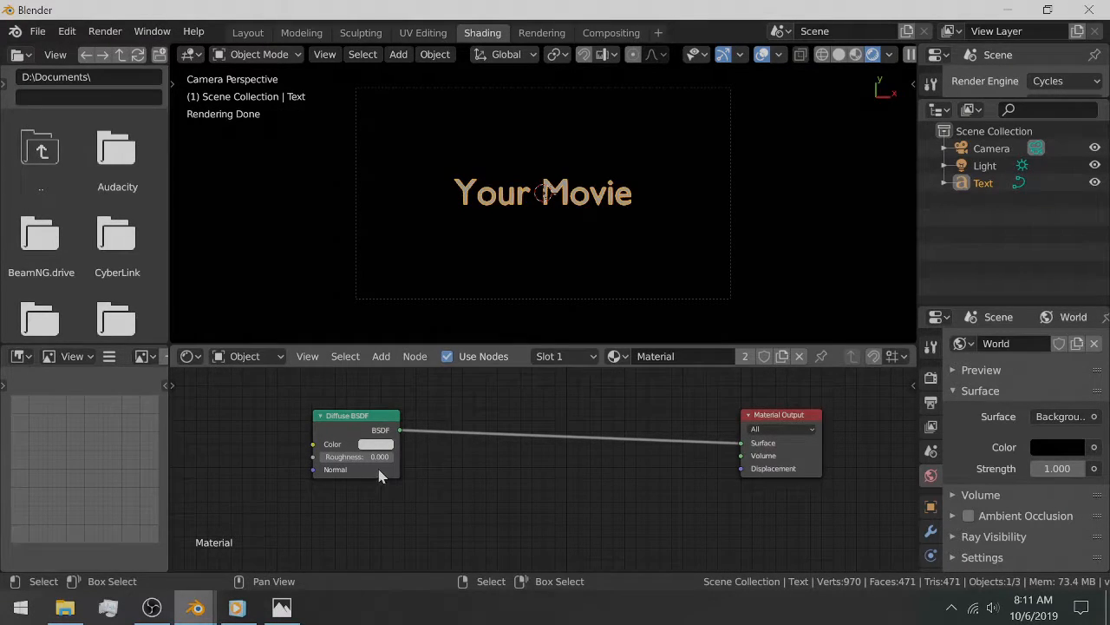
# Step: Insert a Mix Shader node between the Diffuse BSDF and the Material Output, and deselect the text object
pyautogui.hotkey('shift', 'a')
pyautogui.moveTo(423, 467)
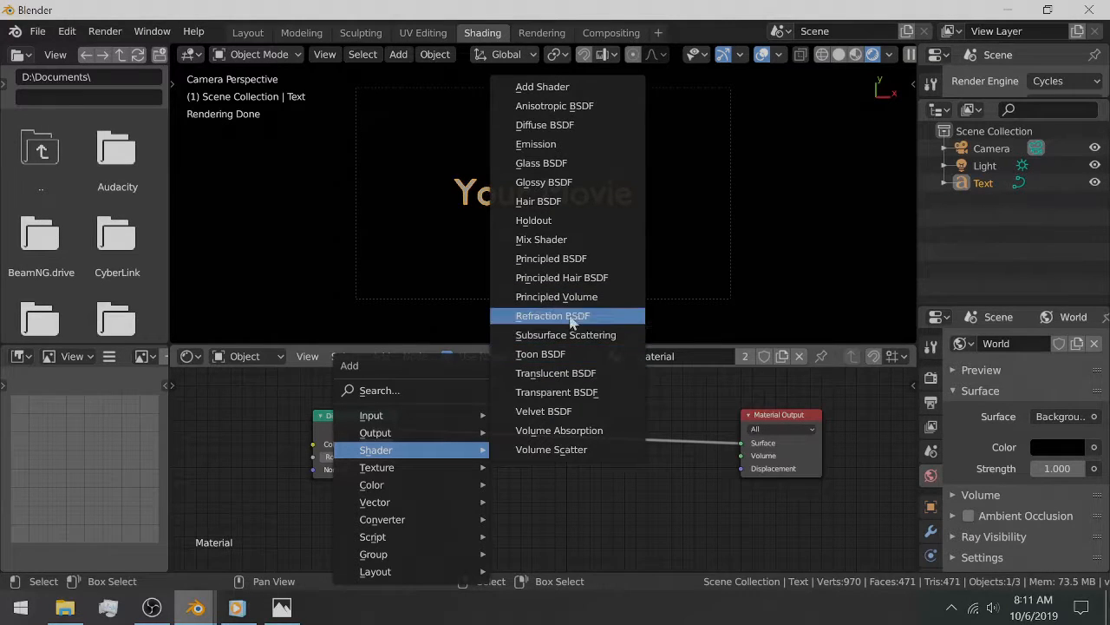
pyautogui.click(571, 240)
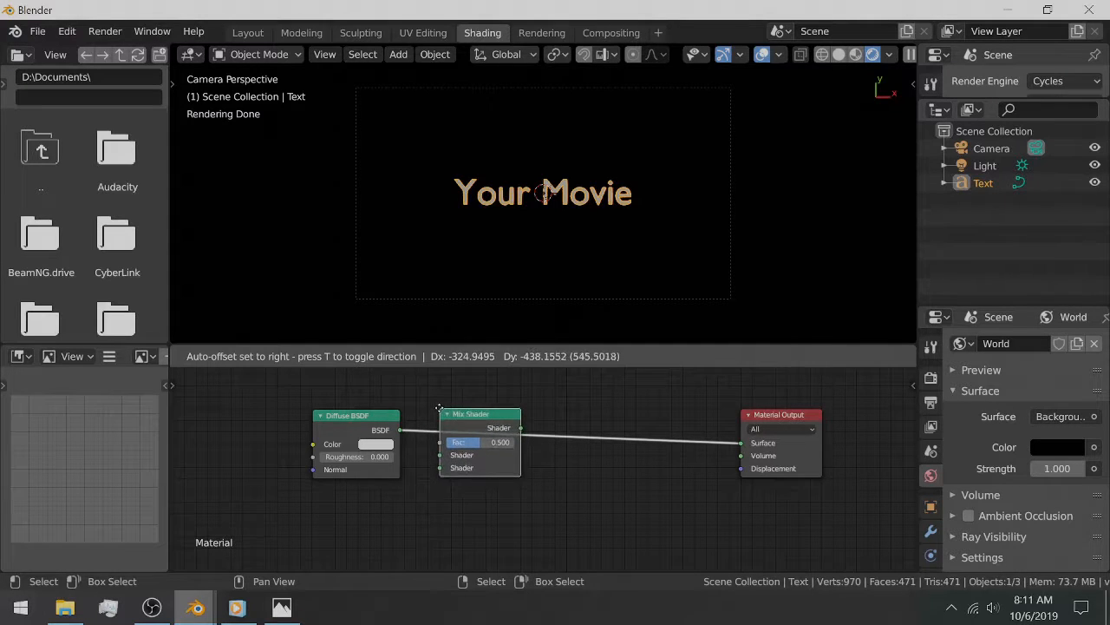
pyautogui.click(445, 413)
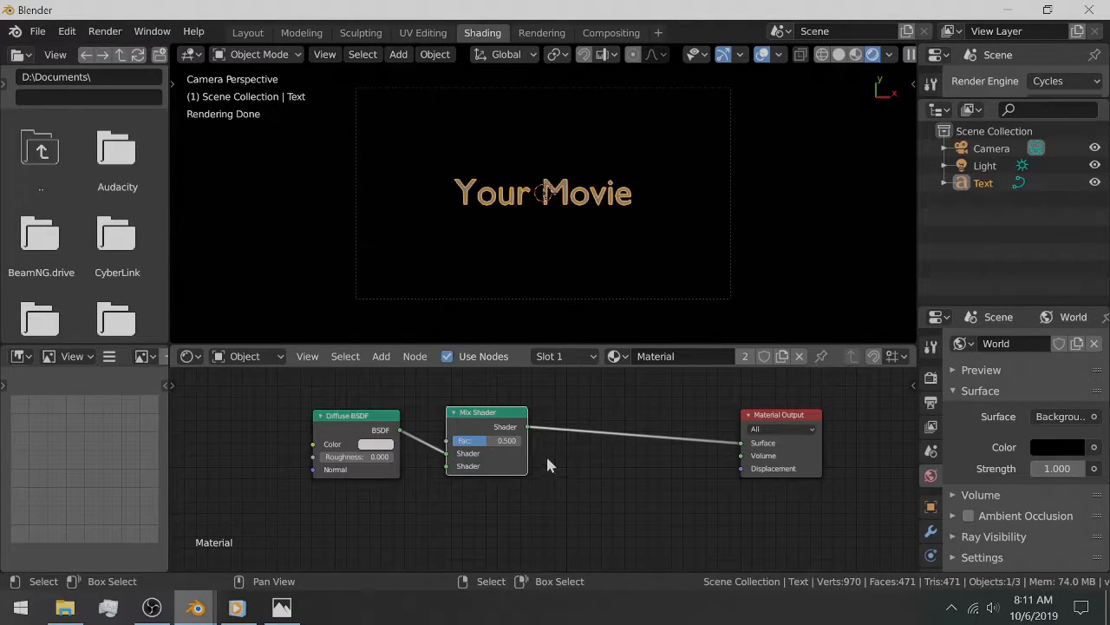
pyautogui.moveTo(601, 469); pyautogui.dragTo(566, 459, button='middle')
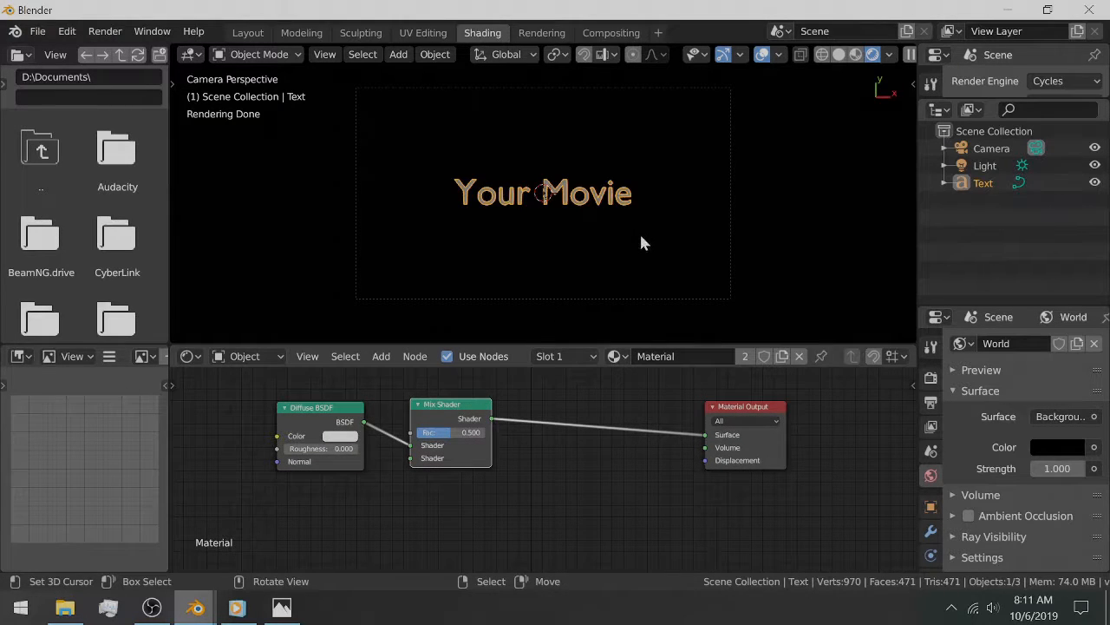
pyautogui.click(643, 204)
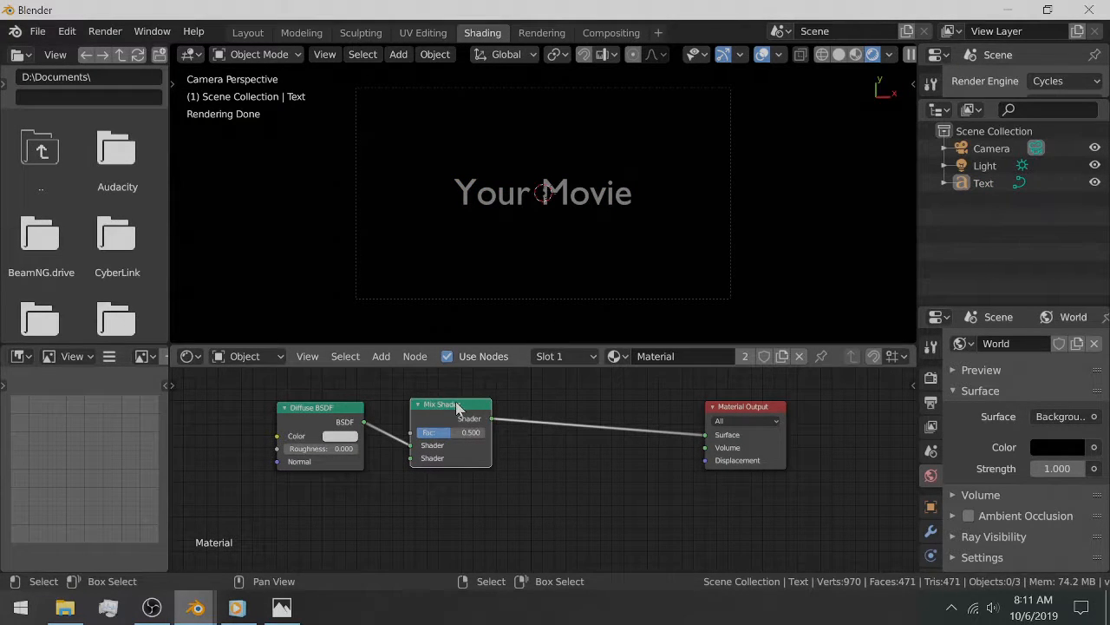
# Step: Duplicate the Mix Shader node twice and chain the copies between the first Mix Shader and the Material Output, making room for them
pyautogui.scroll(1, 456, 408)
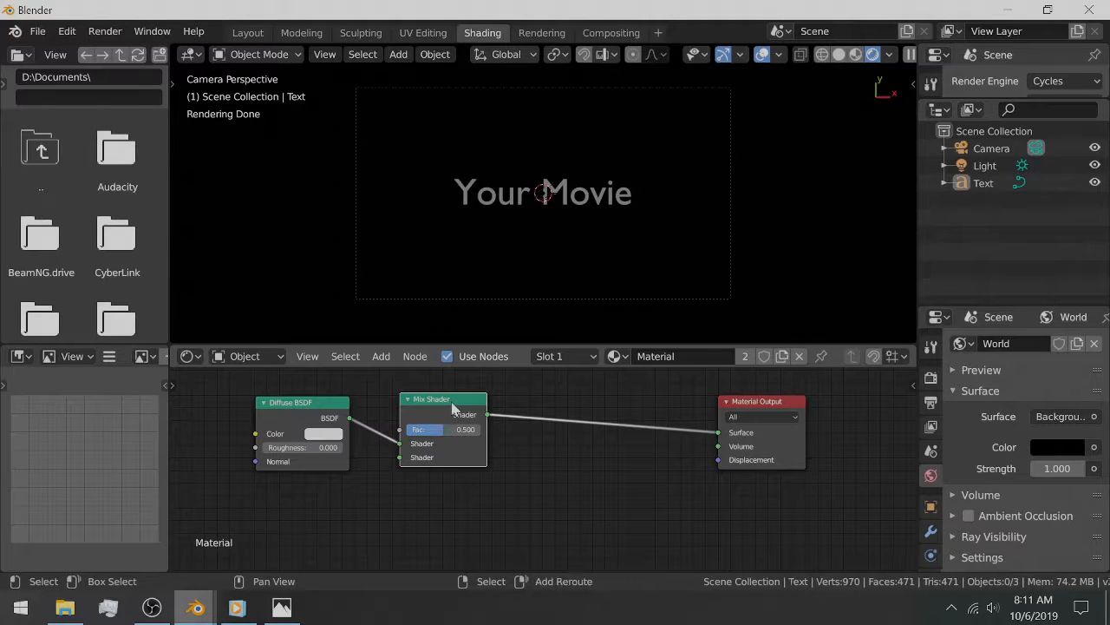
pyautogui.press('g')
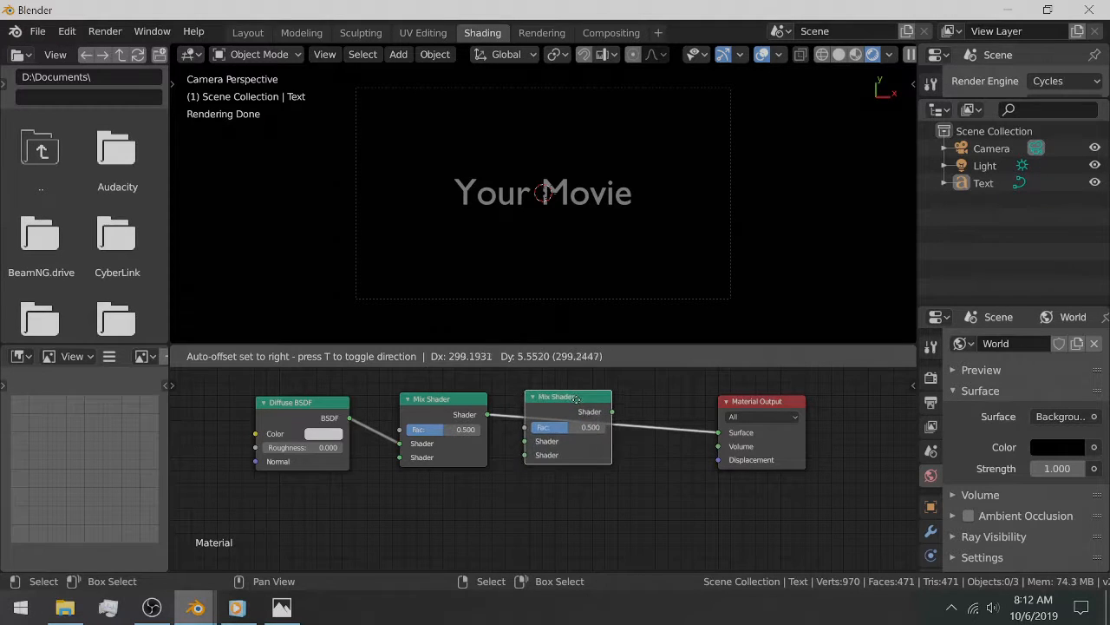
pyautogui.click(586, 401)
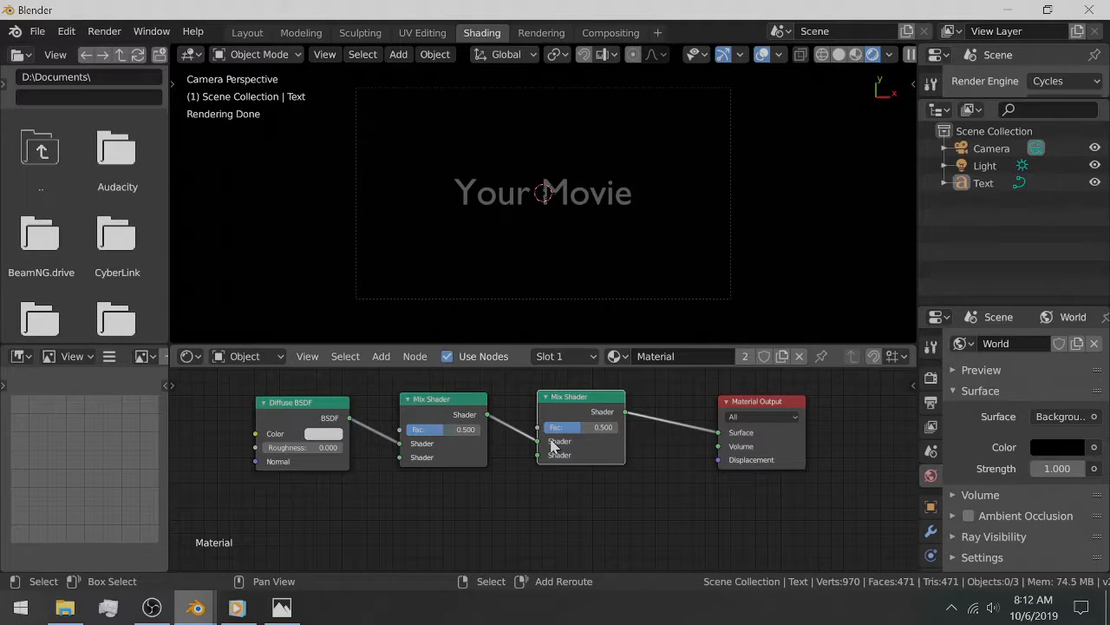
pyautogui.hotkey('shift', 'r')
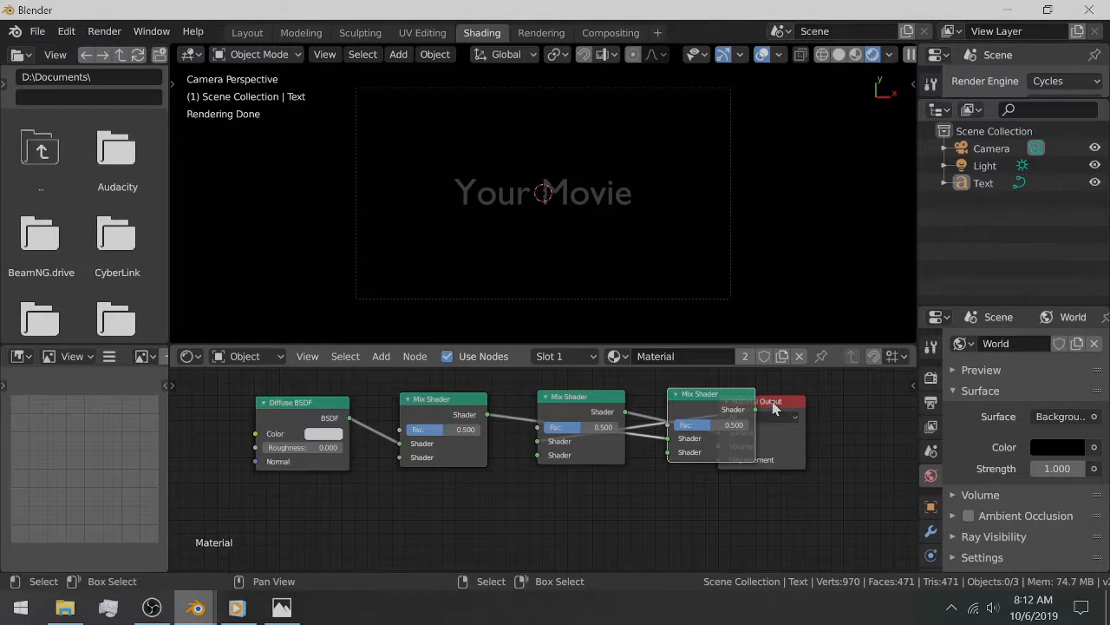
pyautogui.moveTo(775, 408); pyautogui.dragTo(850, 395)
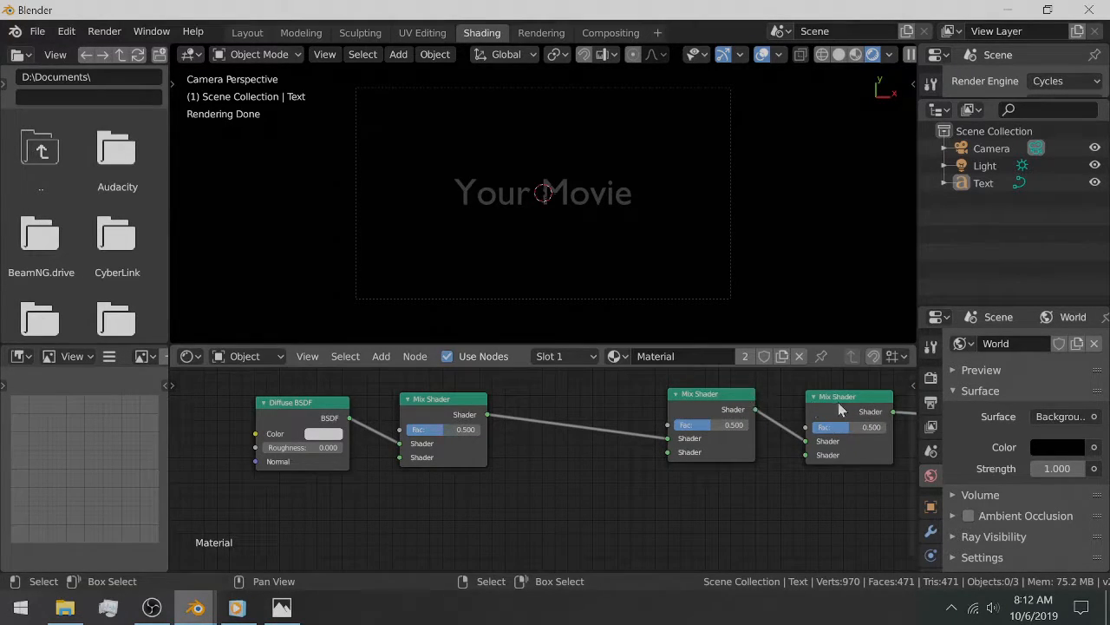
# Step: Move the two downstream Mix Shader nodes and the Material Output closer to the first Mix Shader to compact the chain
pyautogui.click(838, 402)
pyautogui.keyDown('shift'); pyautogui.click(704, 396); pyautogui.keyUp('shift')
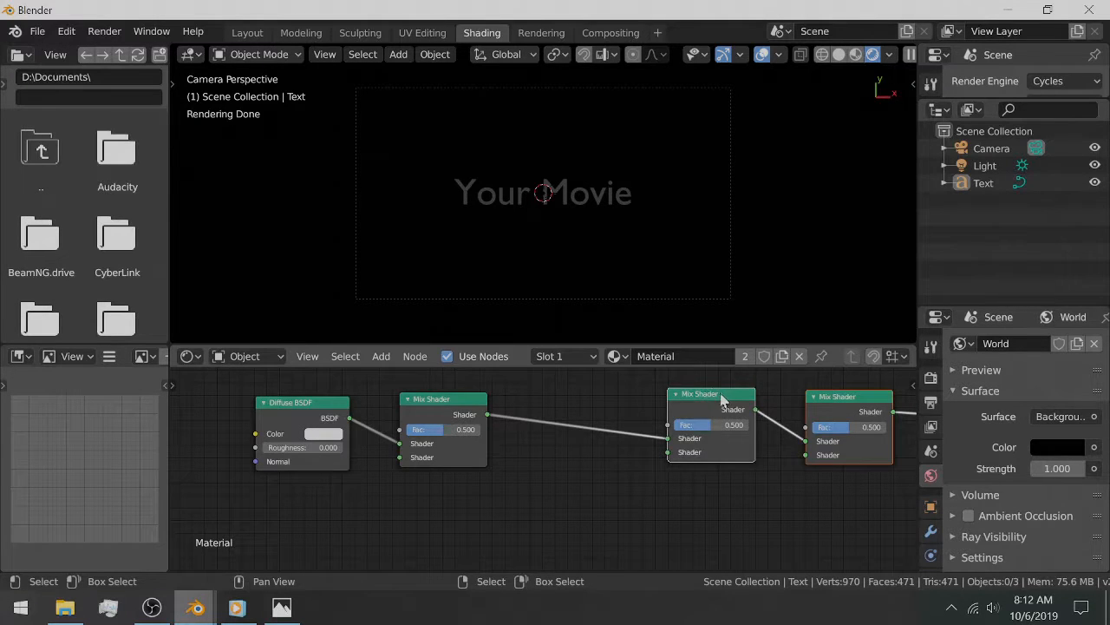
pyautogui.moveTo(722, 398); pyautogui.dragTo(601, 395)
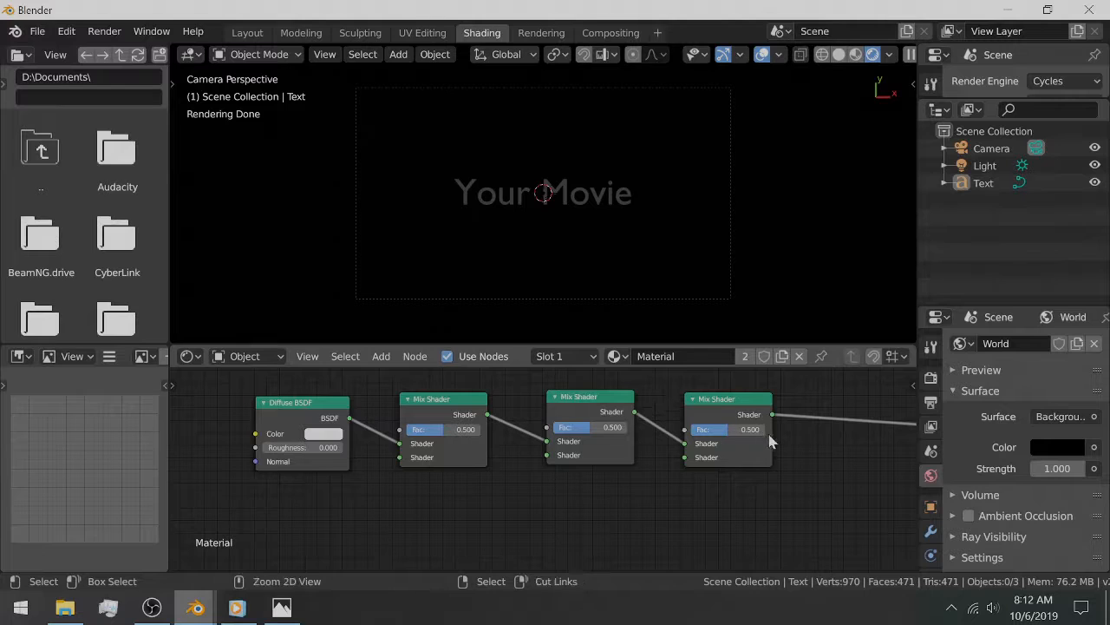
pyautogui.keyDown('ctrl'); pyautogui.scroll(-1, 770, 441); pyautogui.keyUp('ctrl')
pyautogui.scroll(-1, 825, 442)
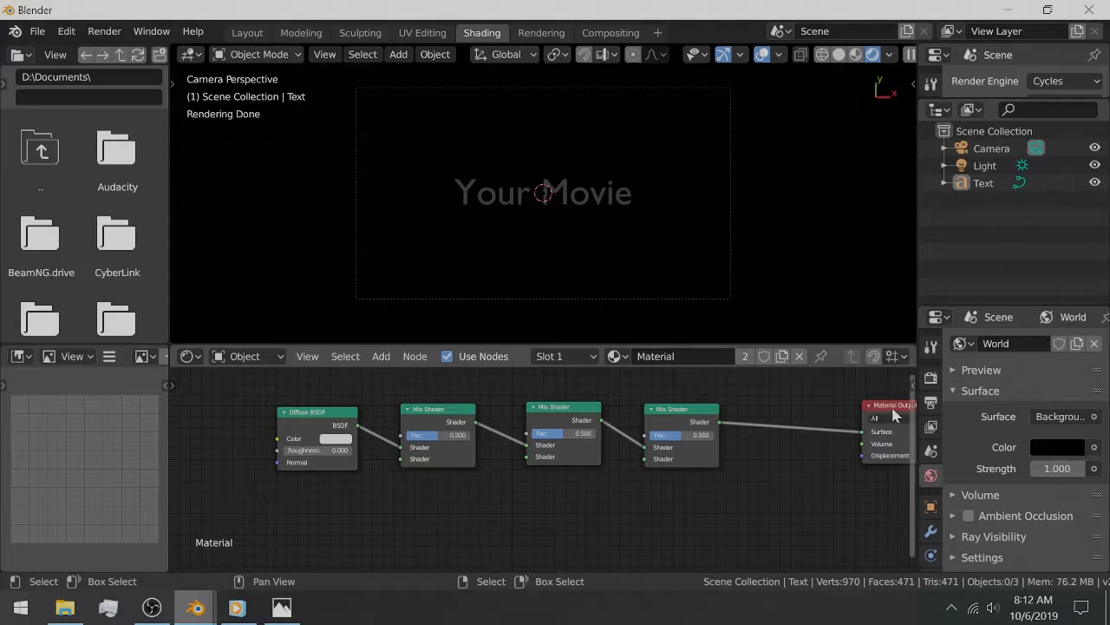
pyautogui.moveTo(896, 402); pyautogui.dragTo(800, 402)
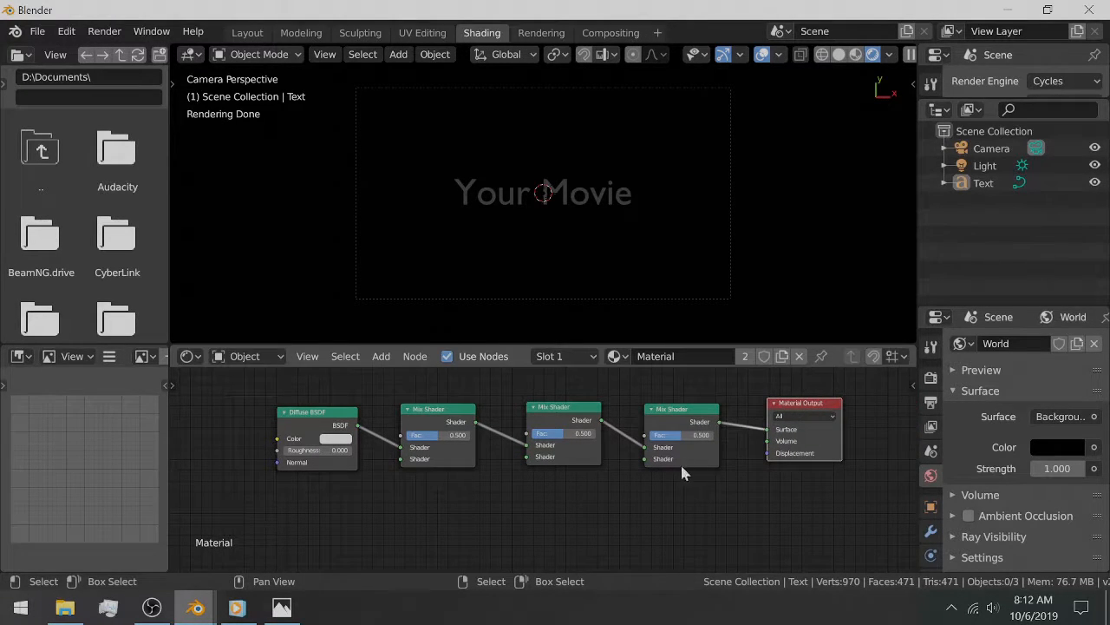
# Step: Add a Transparent BSDF node below the Diffuse BSDF
pyautogui.moveTo(383, 506); pyautogui.dragTo(405, 511, button='middle')
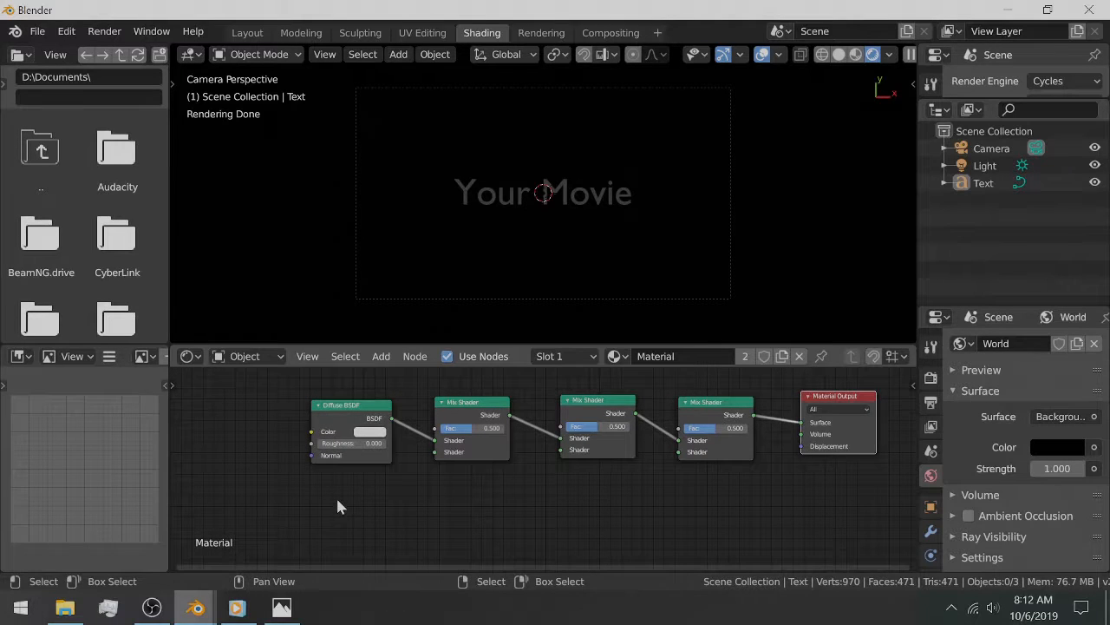
pyautogui.hotkey('shift', 'a')
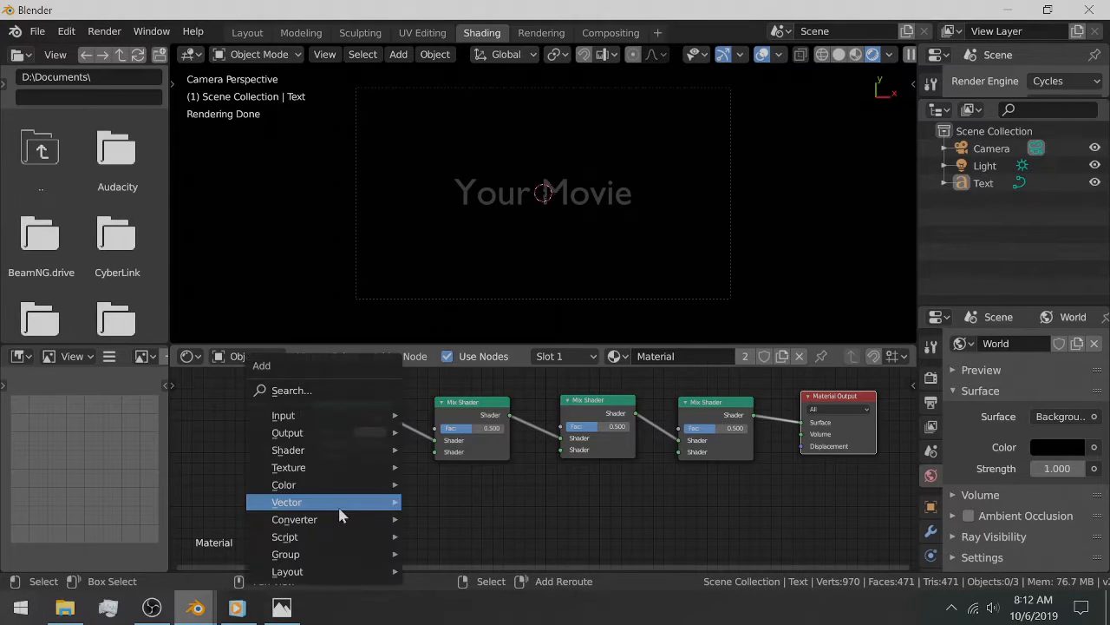
pyautogui.moveTo(340, 510)
pyautogui.moveTo(339, 452)
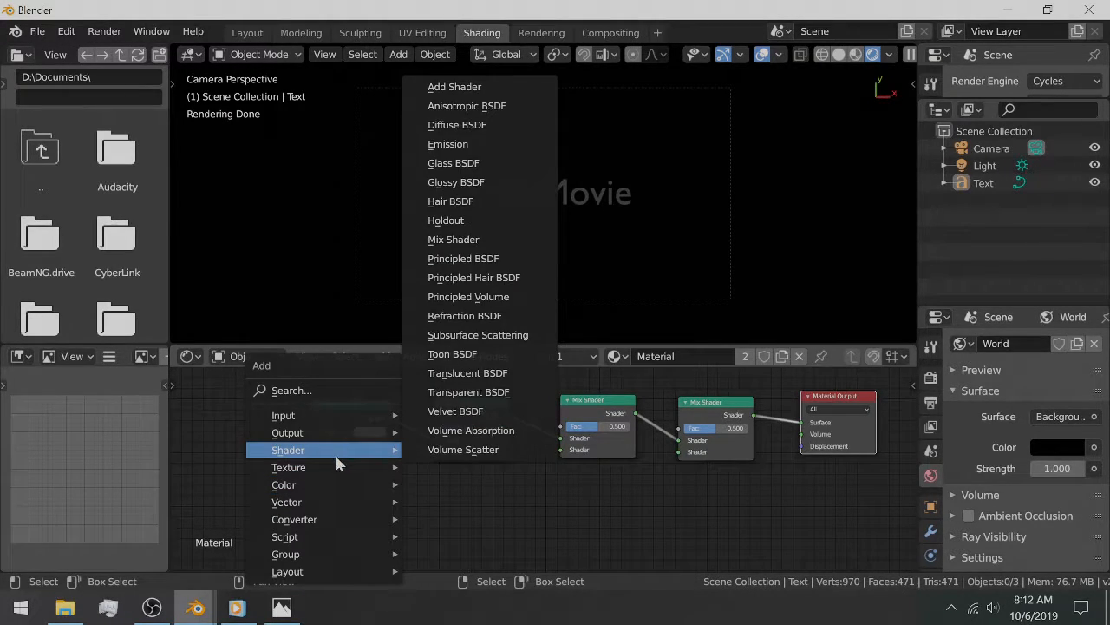
pyautogui.click(469, 392)
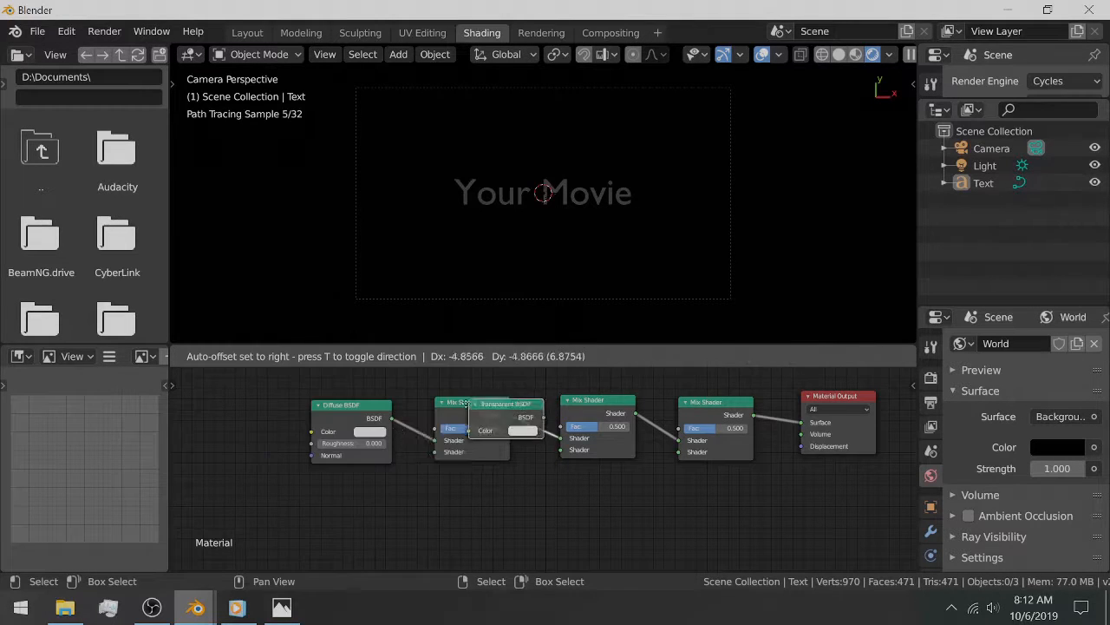
pyautogui.click(293, 495)
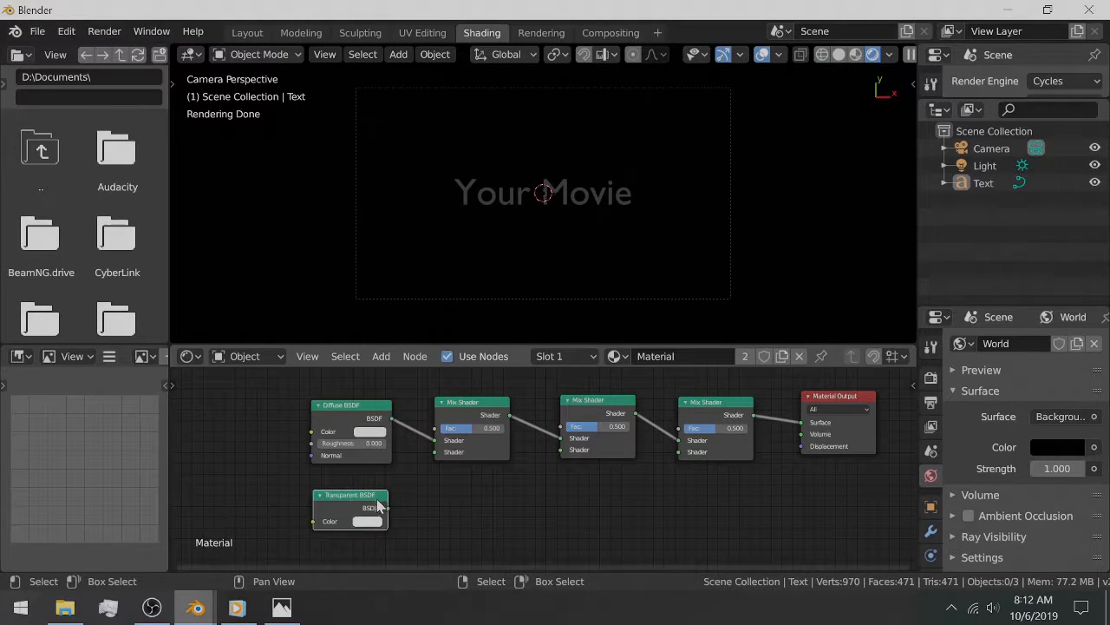
# Step: Connect the Transparent BSDF output to the second Shader input of all three Mix Shader nodes
pyautogui.moveTo(387, 508); pyautogui.dragTo(435, 451)
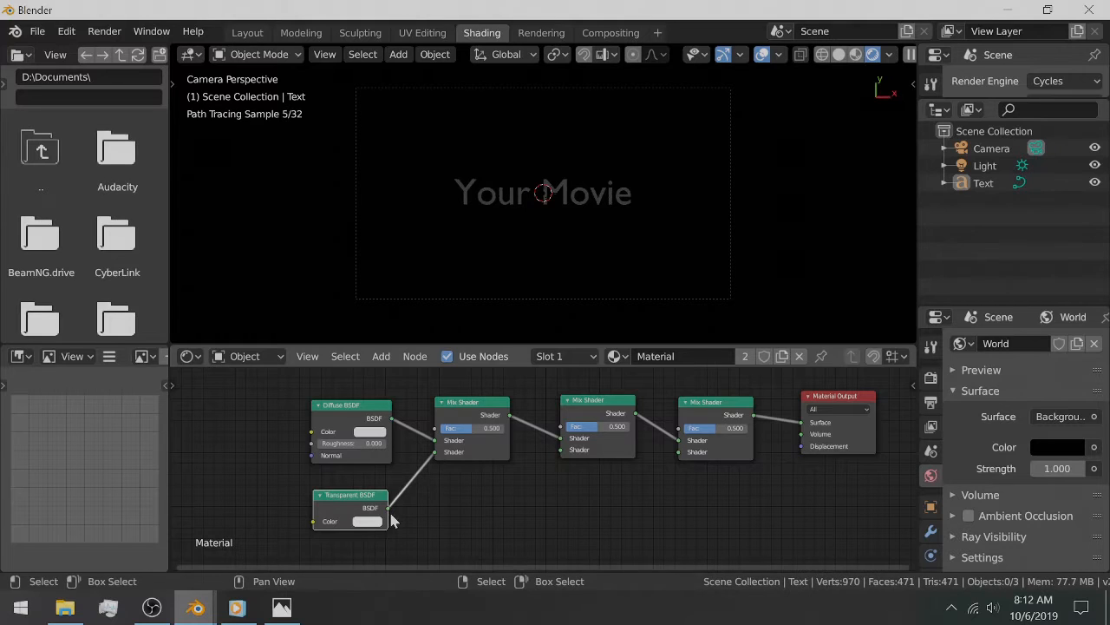
pyautogui.moveTo(388, 508); pyautogui.dragTo(561, 450)
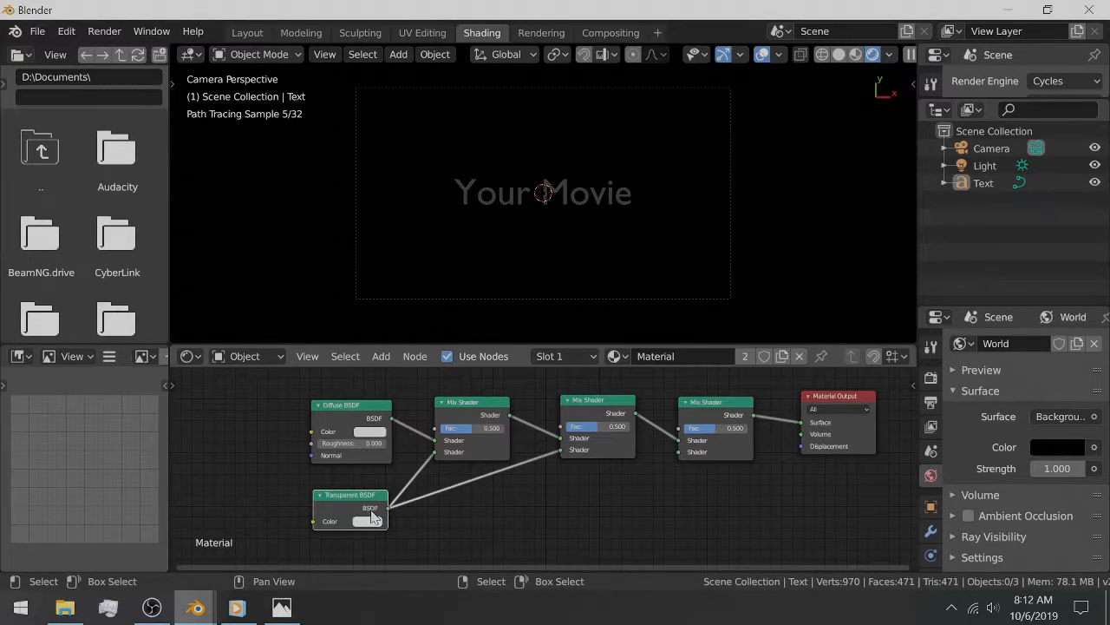
pyautogui.moveTo(387, 507); pyautogui.dragTo(679, 451)
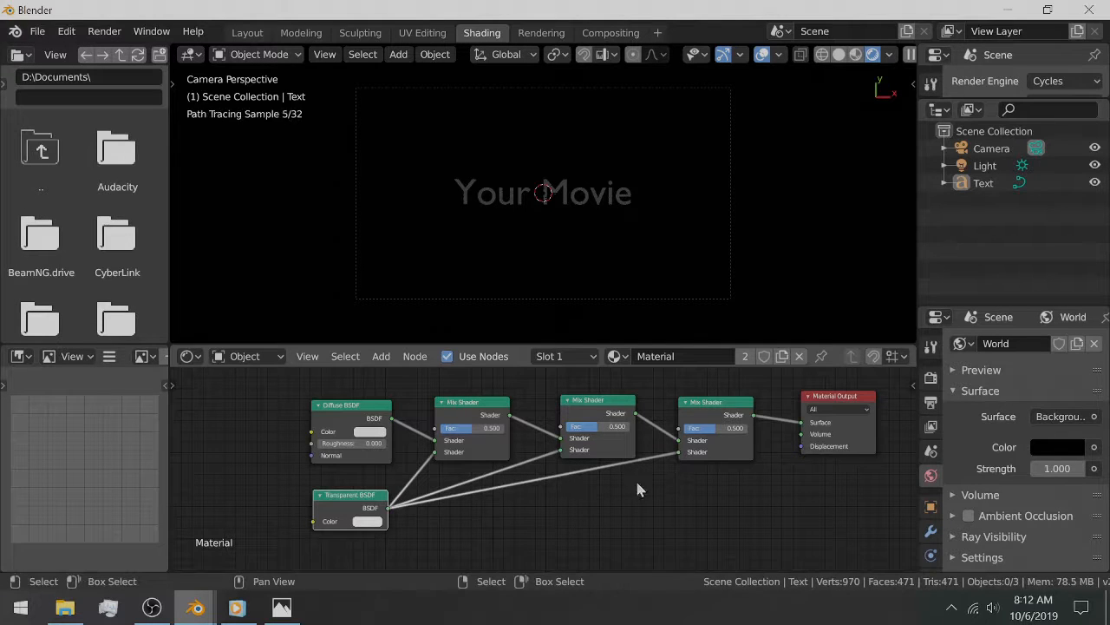
# Step: Set the Fac of all three Mix Shader nodes to 0.9
pyautogui.scroll(3, 542, 470)
pyautogui.moveTo(486, 432); pyautogui.dragTo(417, 445, button='middle')
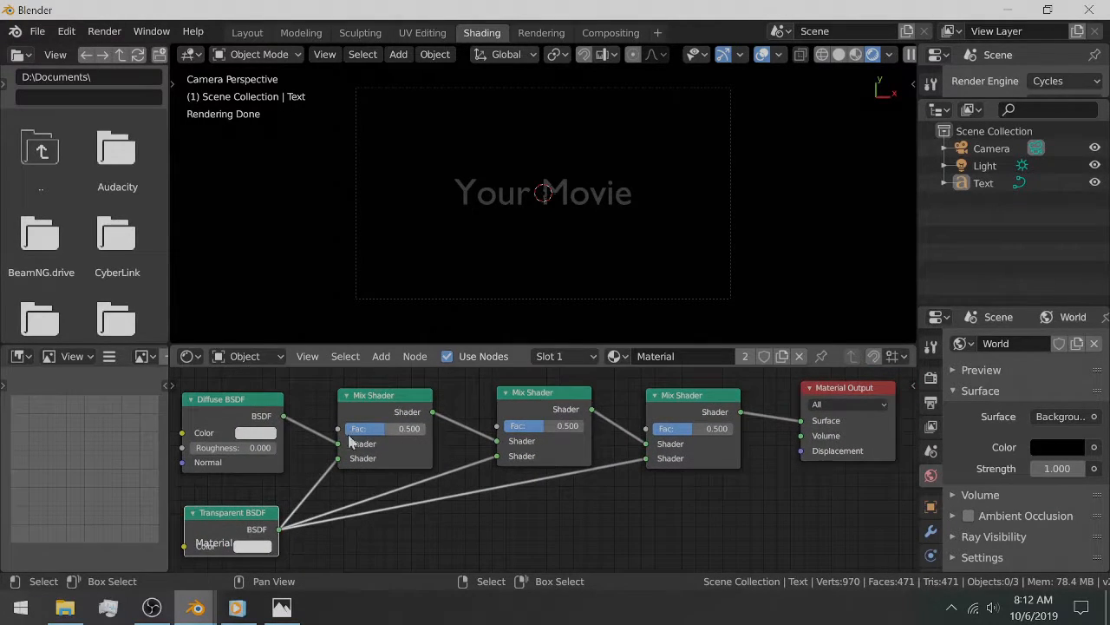
pyautogui.click(379, 429)
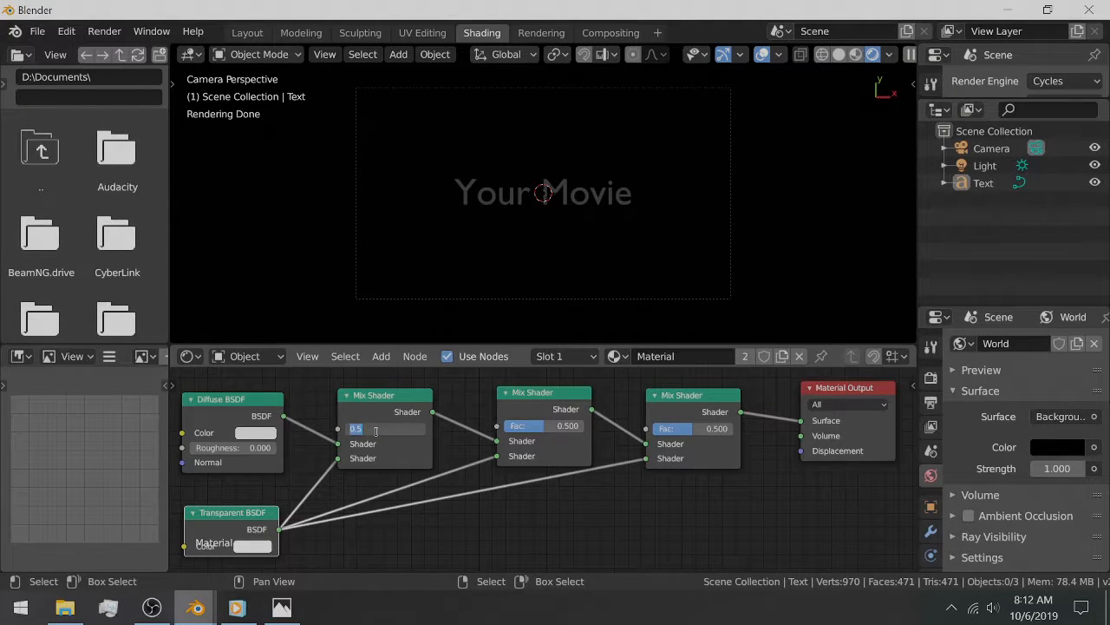
pyautogui.press('BackSpace')
pyautogui.write('.9')
pyautogui.press('Return')
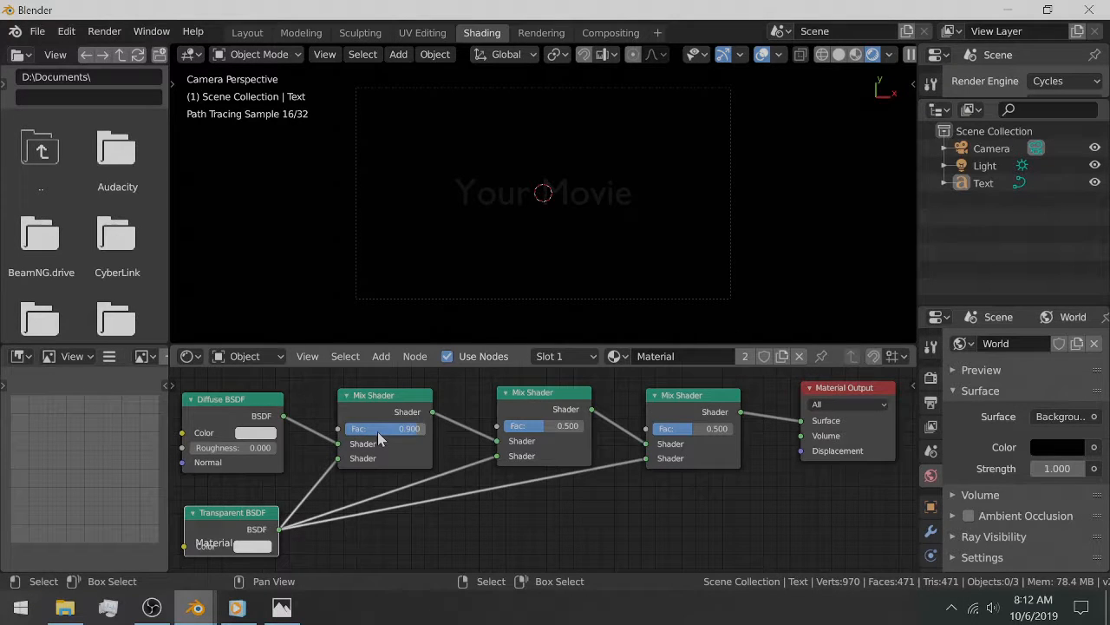
pyautogui.click(531, 429)
pyautogui.write('.9')
pyautogui.press('Return')
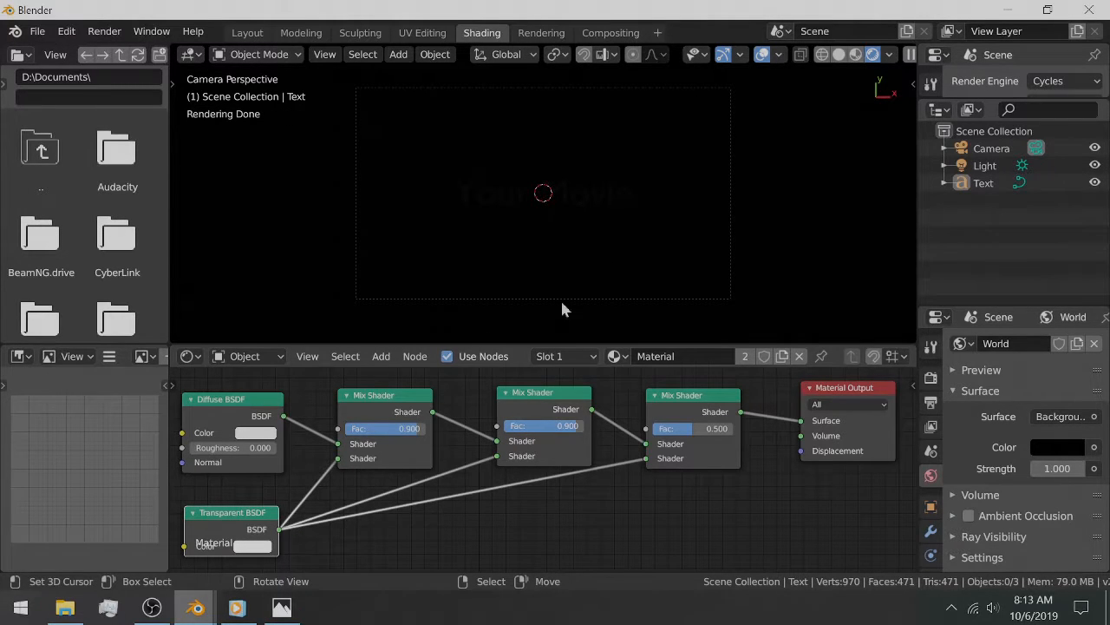
pyautogui.click(691, 429)
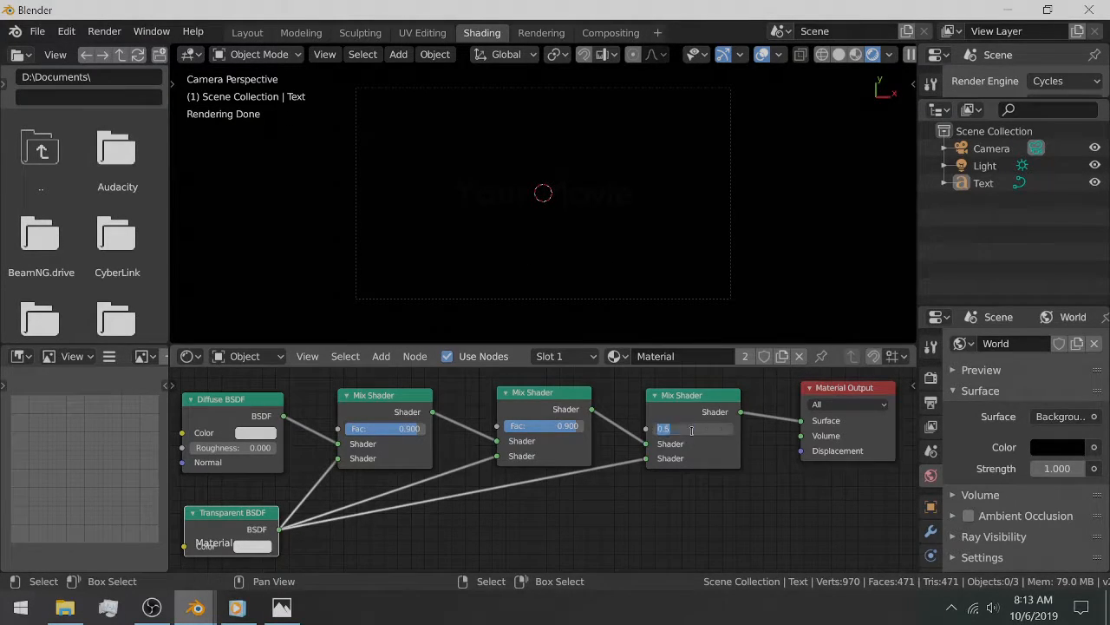
pyautogui.write('.9')
pyautogui.press('Return')
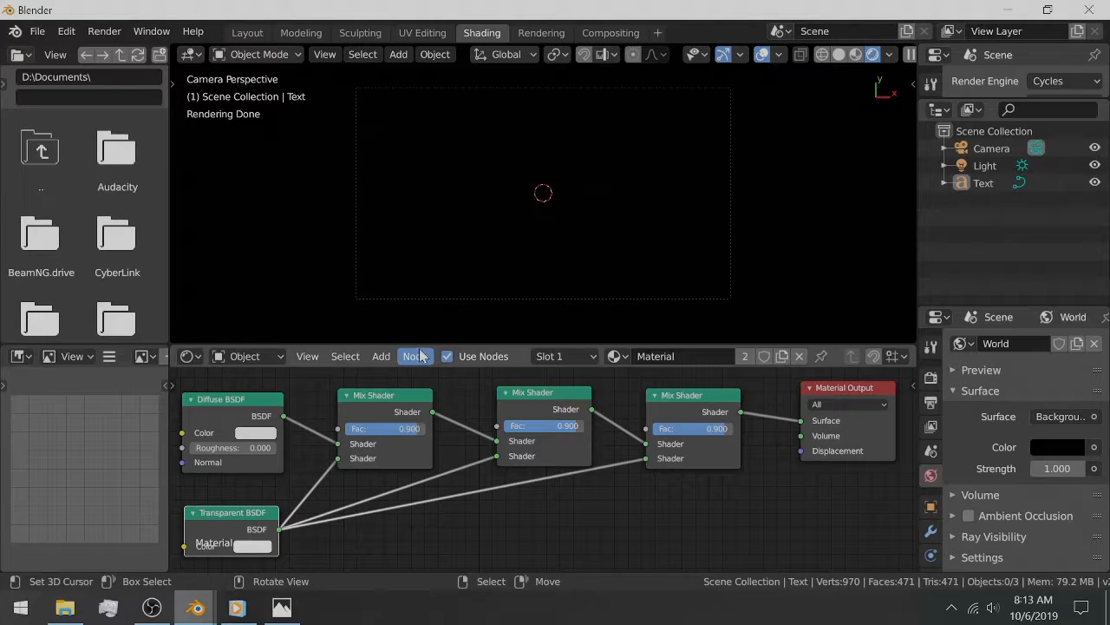
# Step: Lower the Fac of all three Mix Shaders to 0 and raise them in chain order to 0.939, 0.944 and 0.900
pyautogui.rightClick(702, 430)
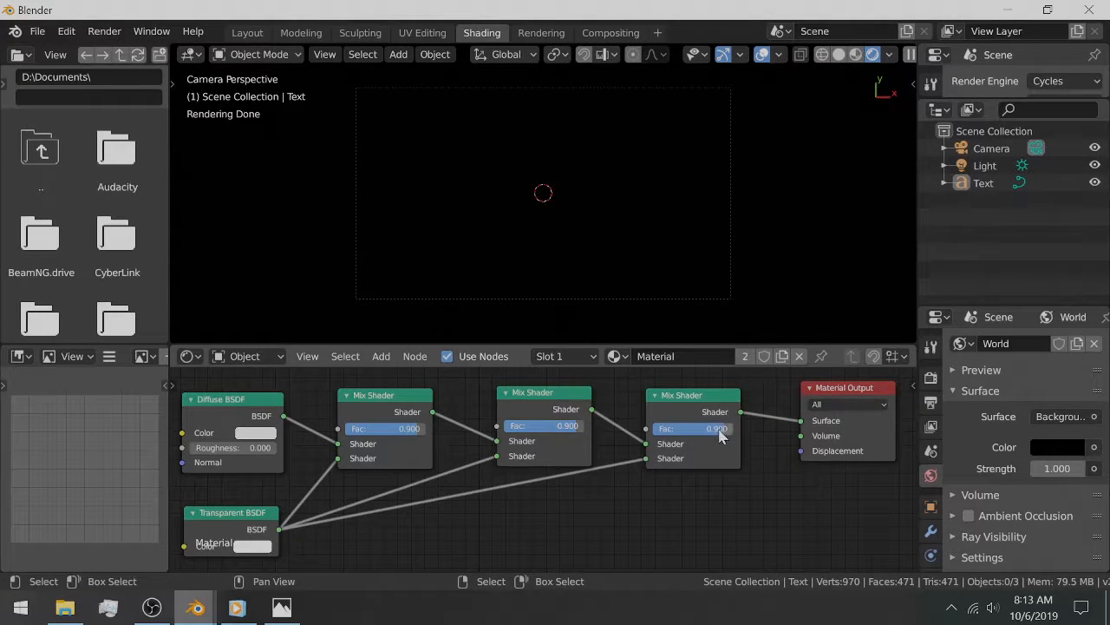
pyautogui.moveTo(718, 433); pyautogui.dragTo(617, 436)
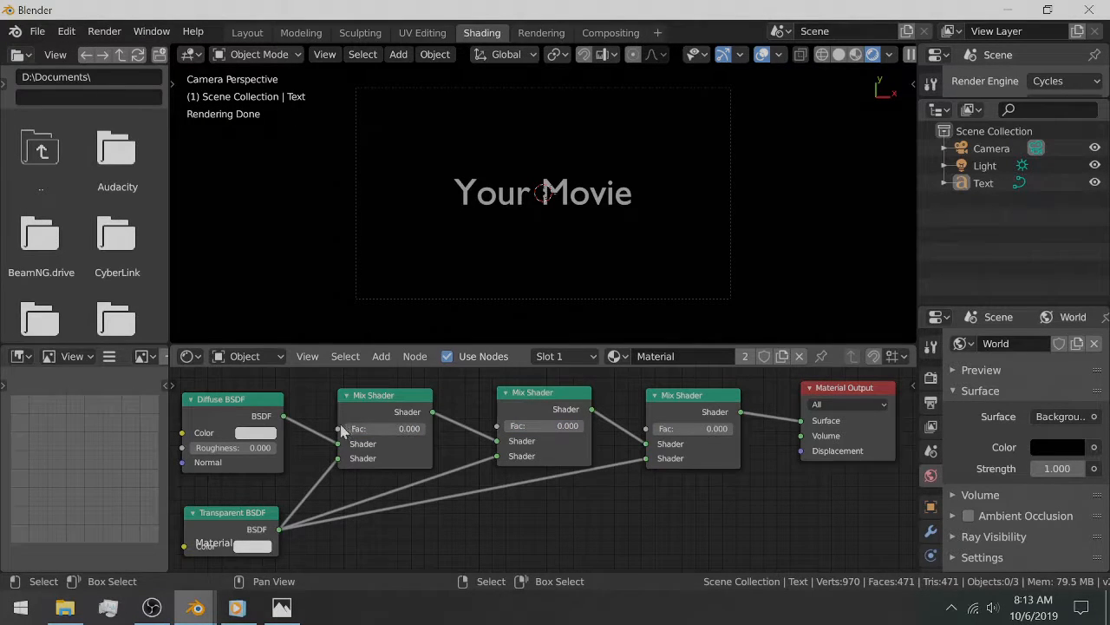
pyautogui.moveTo(350, 430); pyautogui.dragTo(425, 430)
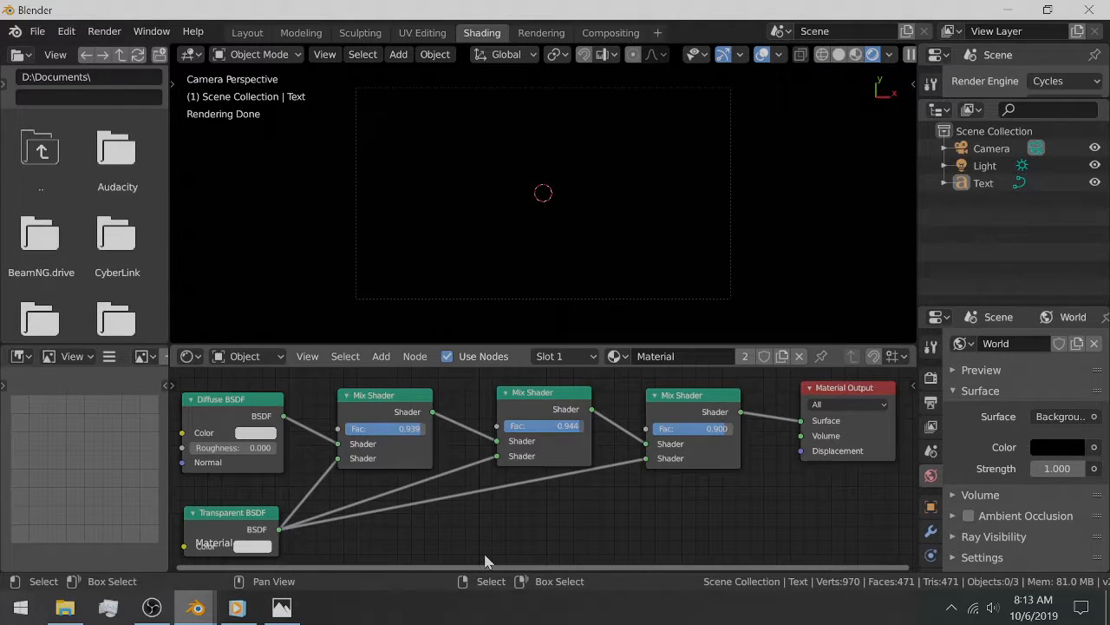
# Step: Play the animation, switch to the Layout workspace and stop playback at frame 199
pyautogui.press('space')
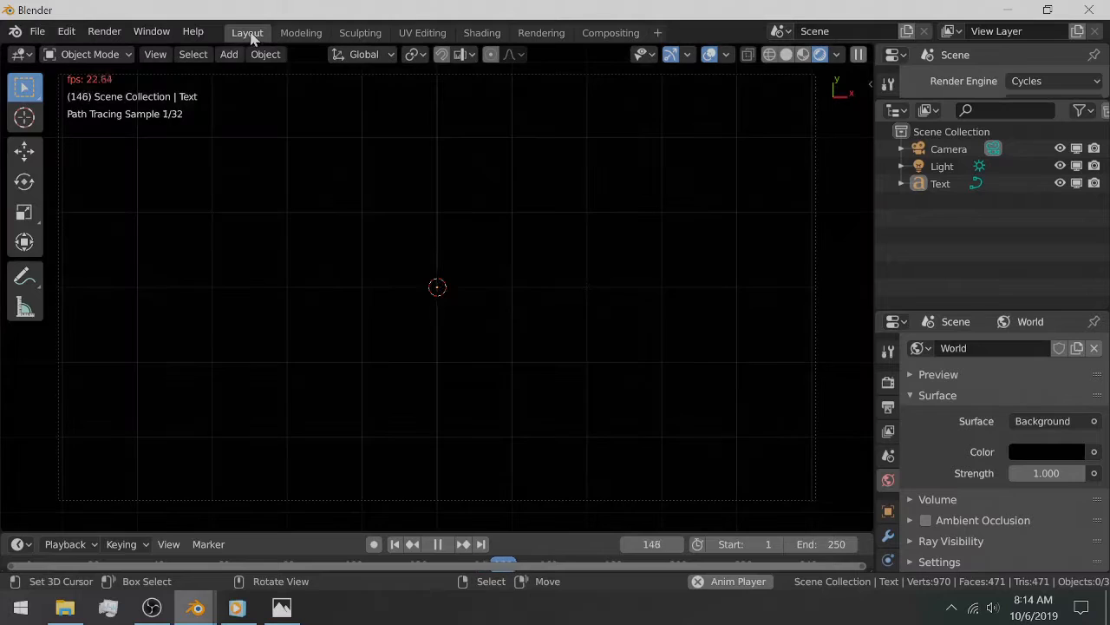
pyautogui.click(250, 33)
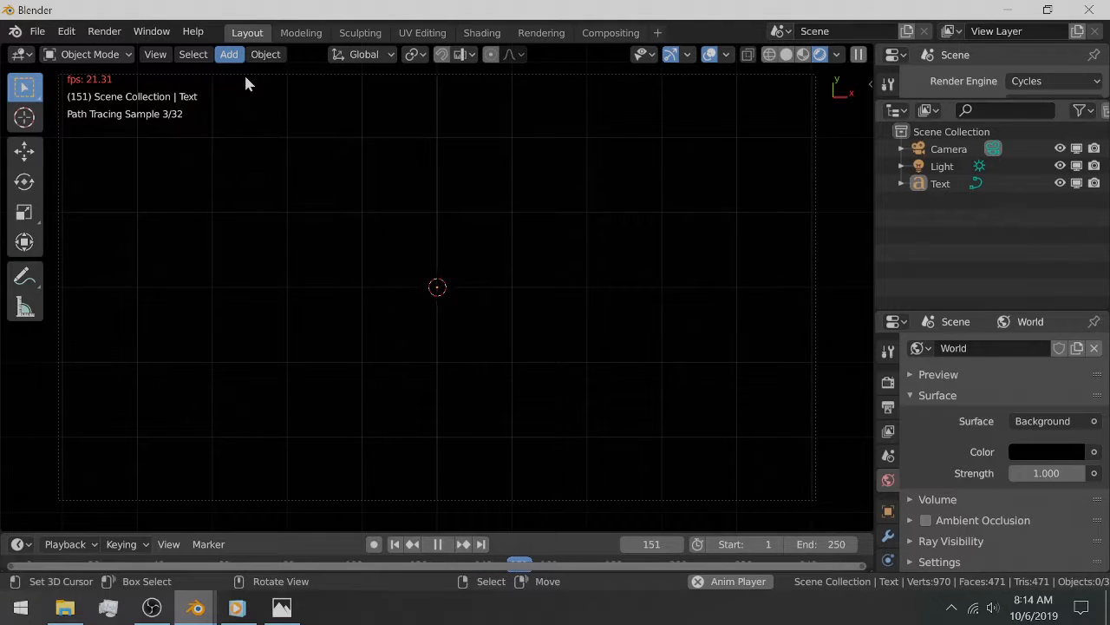
pyautogui.press('space')
# Step: Switch the viewport to solid shading, select the "Your Movie" text outside the camera view and show its transform values
pyautogui.moveTo(512, 503); pyautogui.dragTo(372, 409, button='middle')
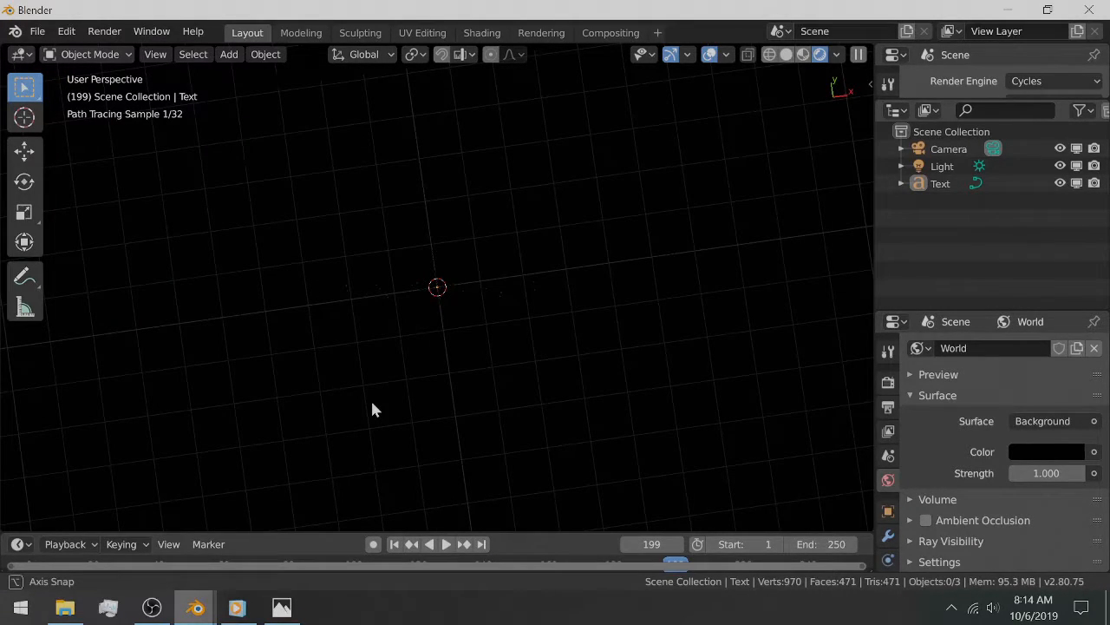
pyautogui.click(786, 54)
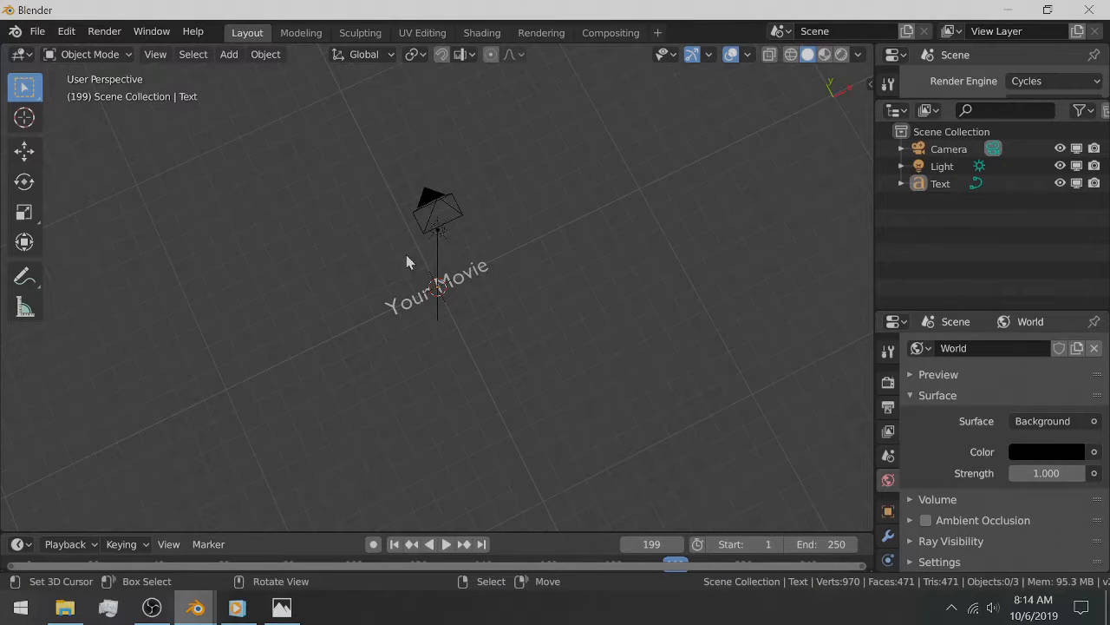
pyautogui.click(427, 296)
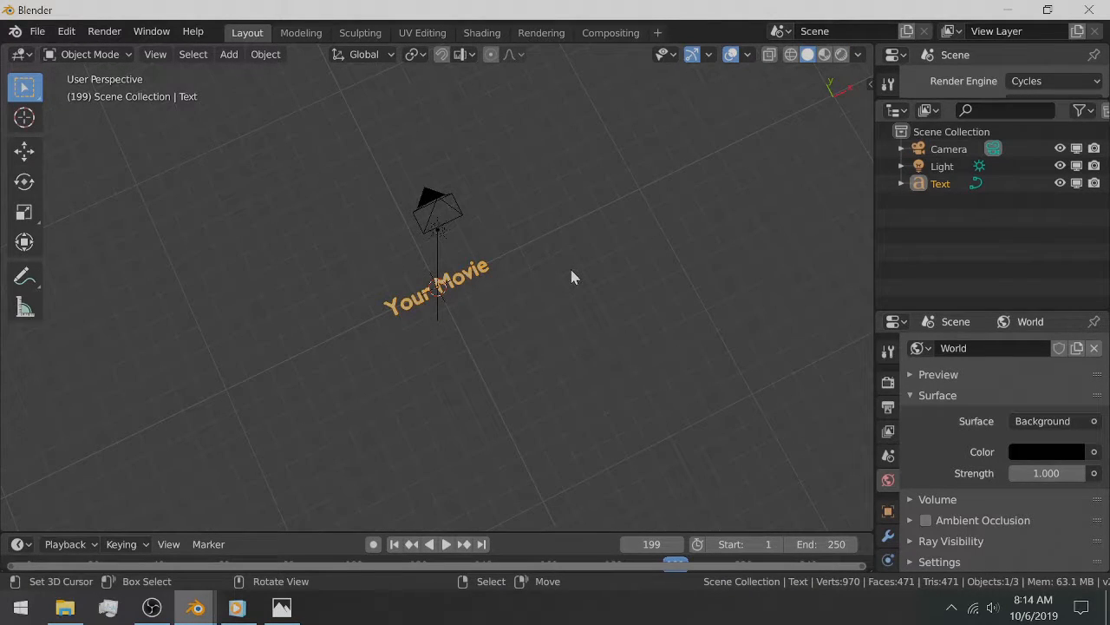
pyautogui.press('n')
# Step: Try shifting the text to X -0.39 m, Y 0.92 m and rotating it -93° in X and 106° in Y, and clear its rotation
pyautogui.moveTo(751, 119)
pyautogui.mouseDown()
pyautogui.moveTo(781, 119)
pyautogui.moveTo(735, 119)
pyautogui.moveTo(807, 136)
pyautogui.moveTo(746, 136)
pyautogui.mouseUp()
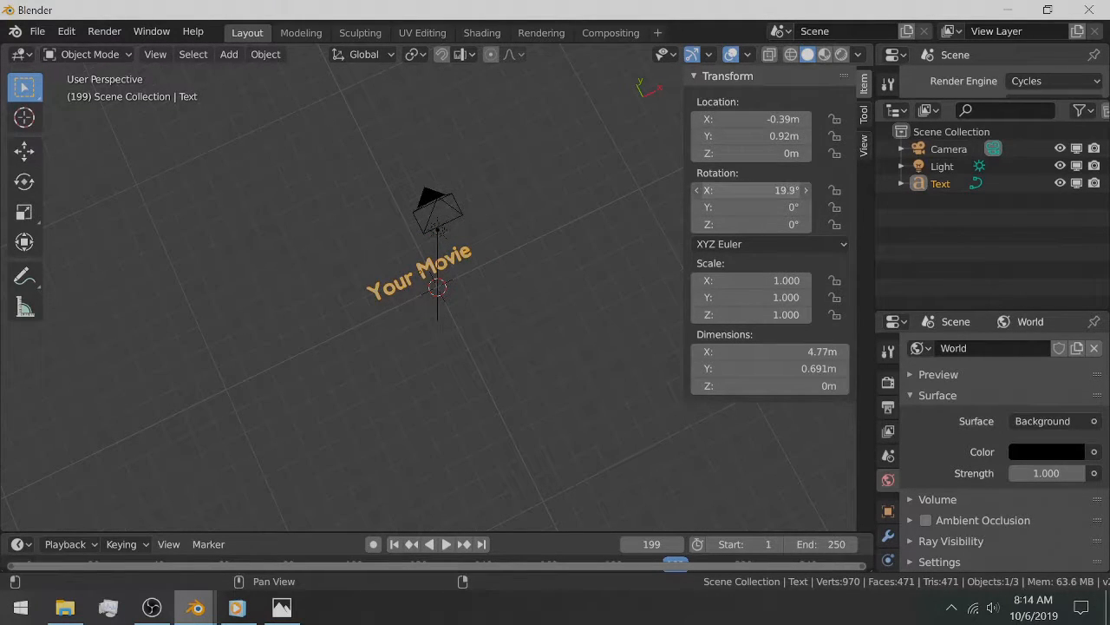
pyautogui.moveTo(751, 190); pyautogui.dragTo(819, 207)
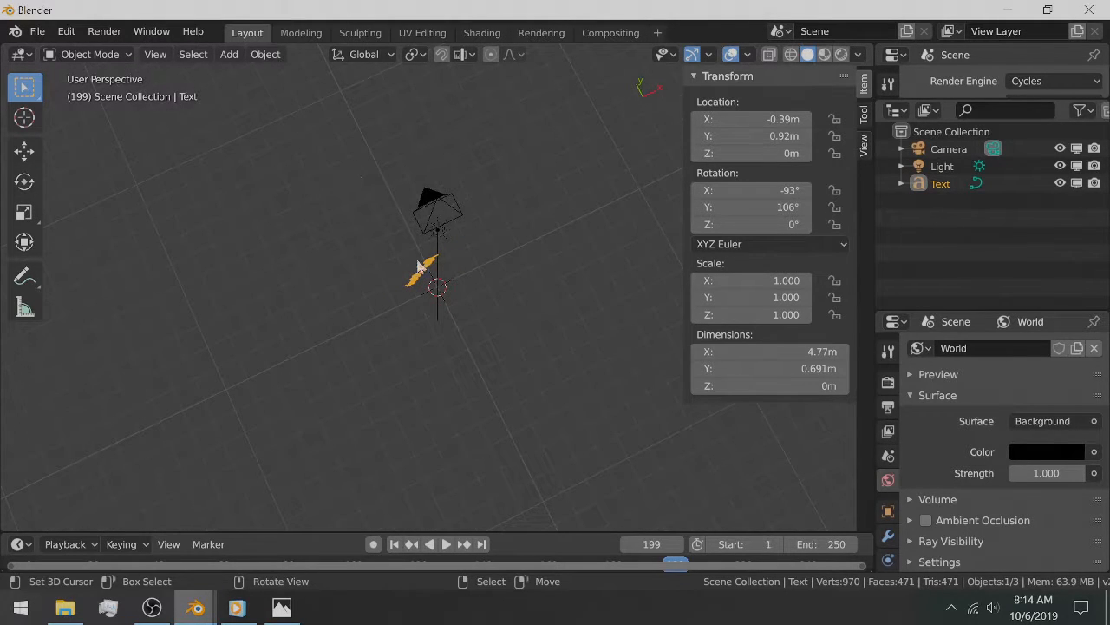
pyautogui.hotkey('alt', 'r')
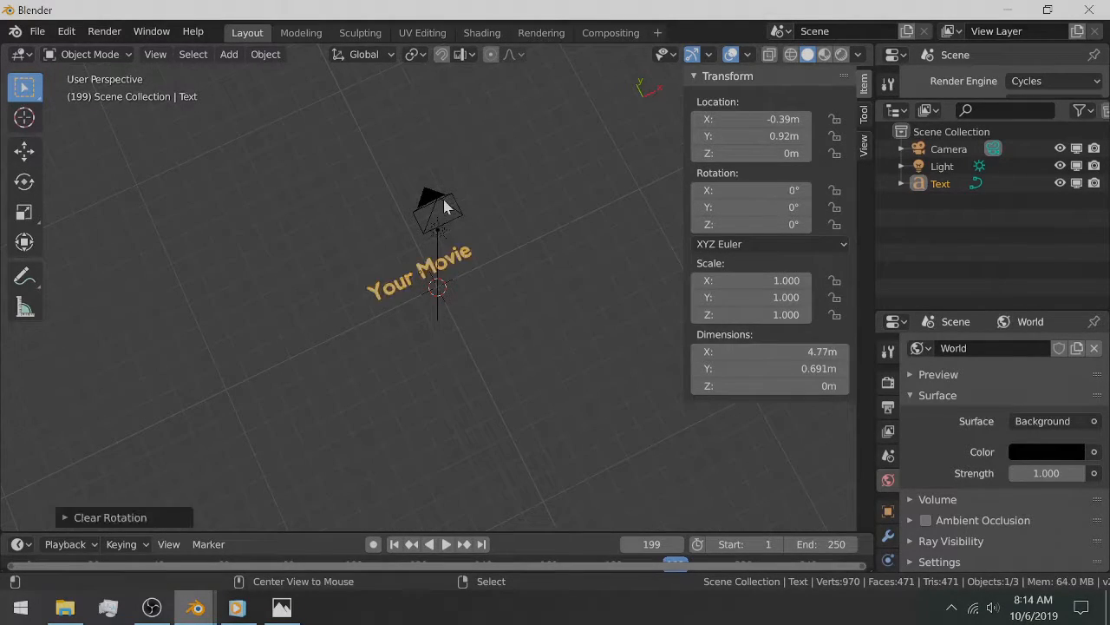
# Step: Select the camera, show its lens settings and look through the camera view
pyautogui.click(438, 206)
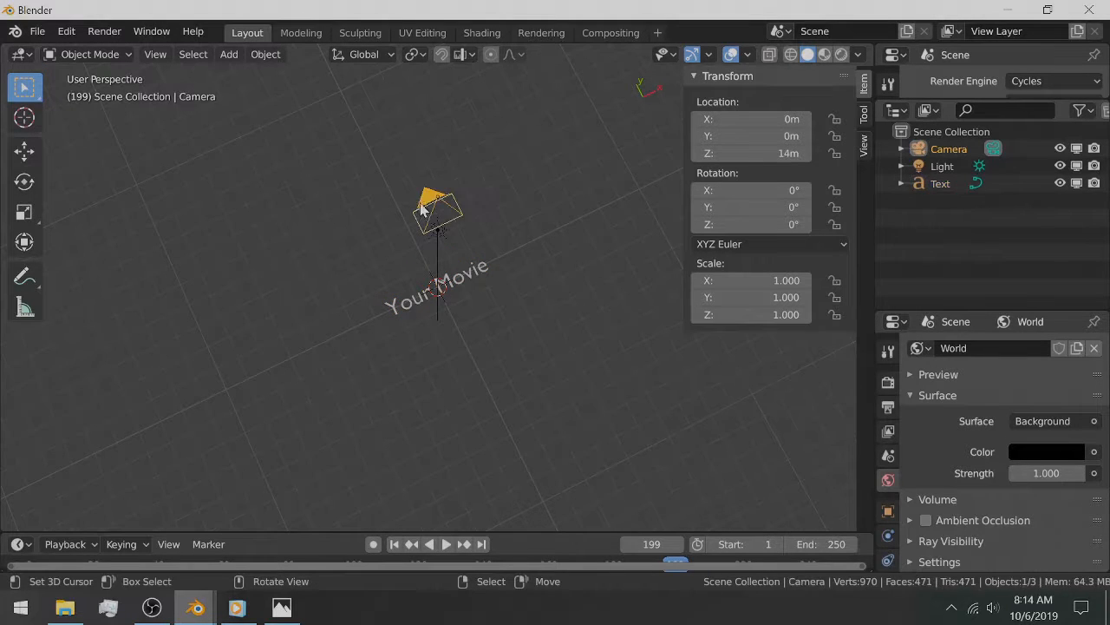
pyautogui.scroll(-3, 888, 460)
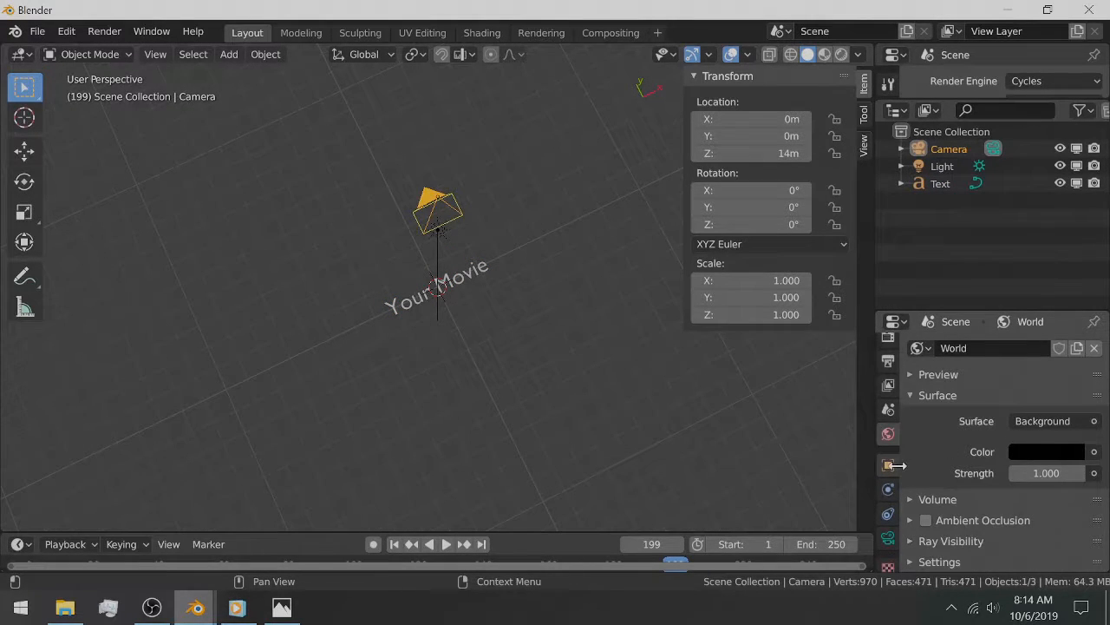
pyautogui.click(890, 523)
pyautogui.scroll(4, 919, 460)
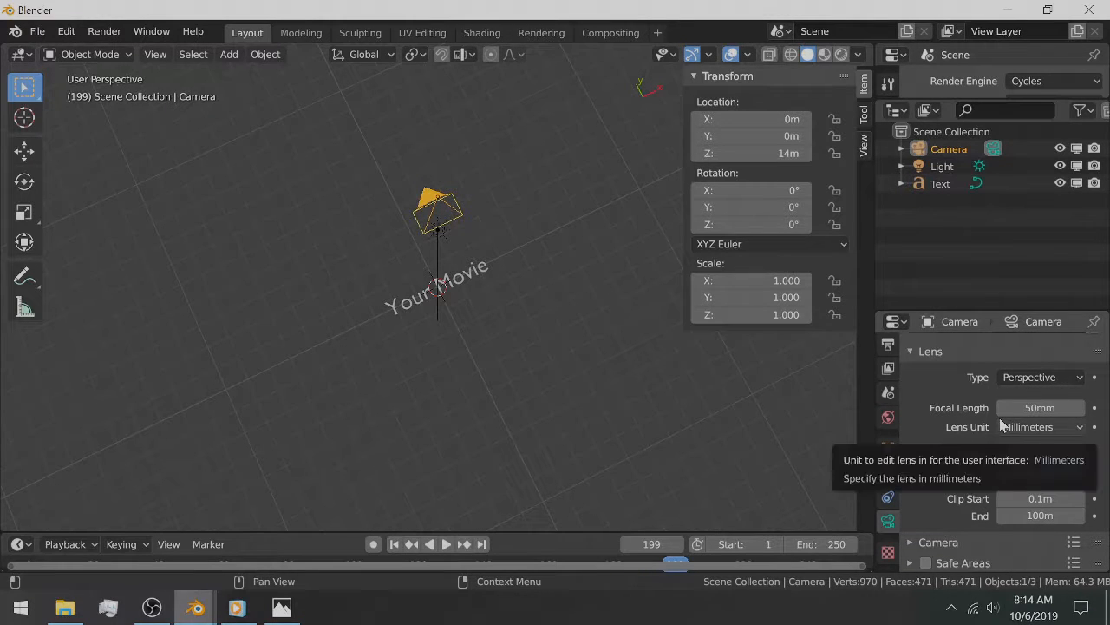
pyautogui.press('KP_0')
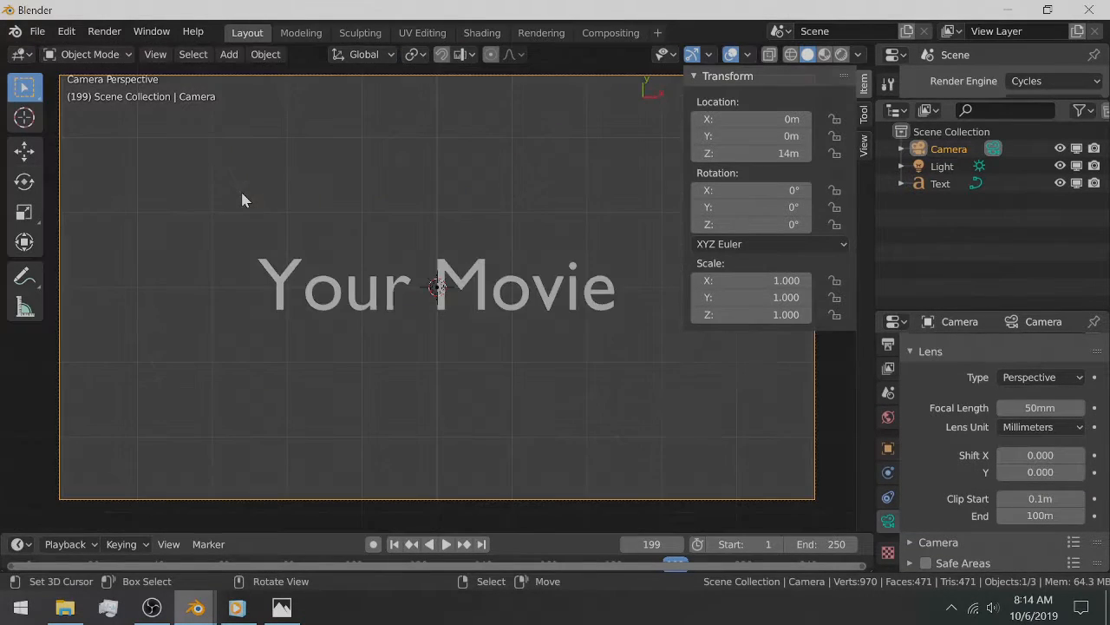
# Step: Try a shorter camera focal length of 45 mm, and set it back to 50 mm
pyautogui.moveTo(1040, 408); pyautogui.dragTo(997, 408)
pyautogui.moveTo(1024, 407); pyautogui.dragTo(1000, 406)
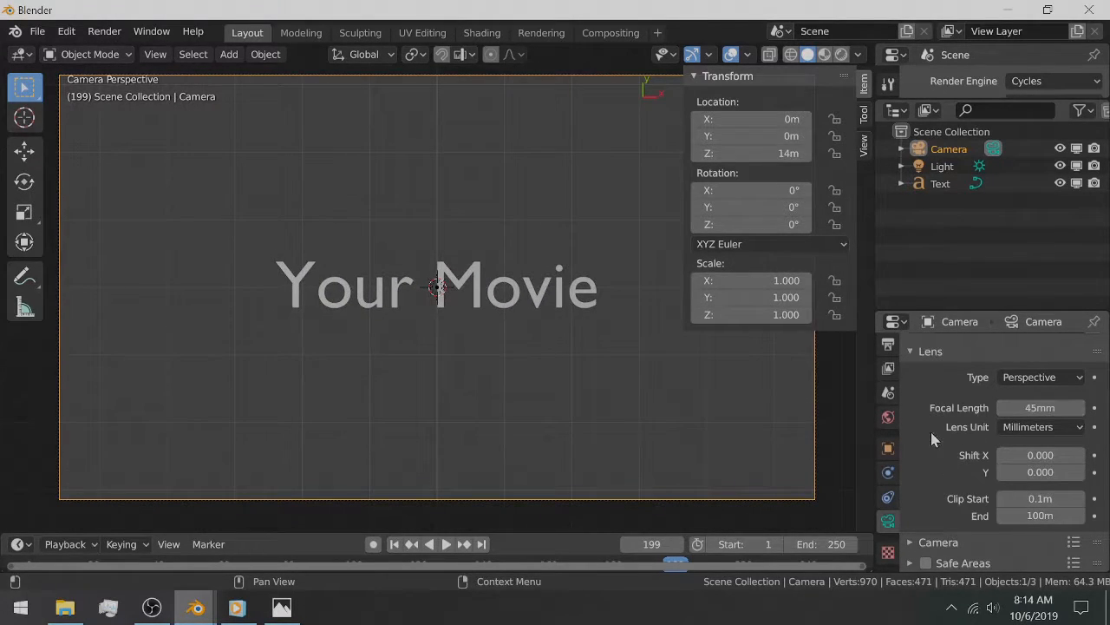
pyautogui.click(1043, 409)
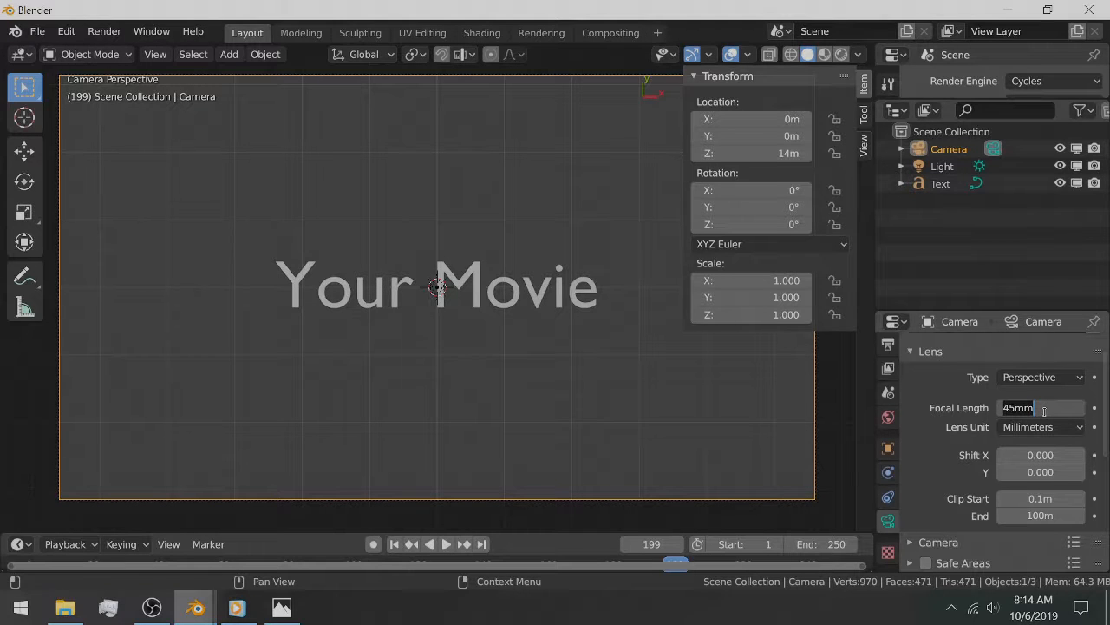
pyautogui.write('50')
pyautogui.press('Return')
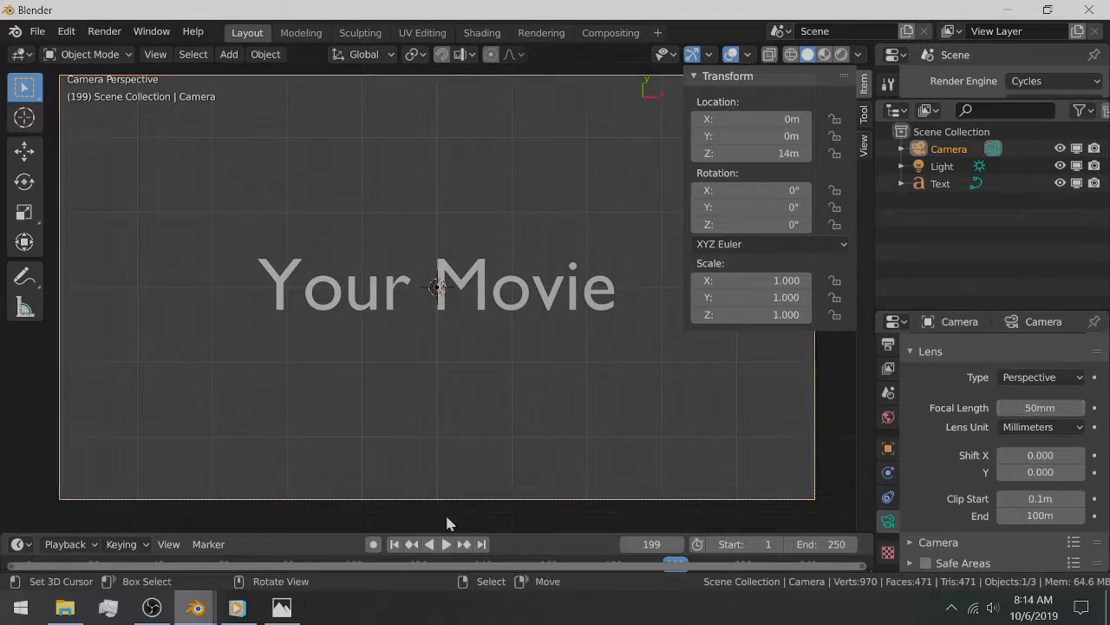
# Step: View the Movie Maker effects screenshot in Photos, and switch to the Blender window with contemporary text effects.blend
pyautogui.moveTo(235, 610)
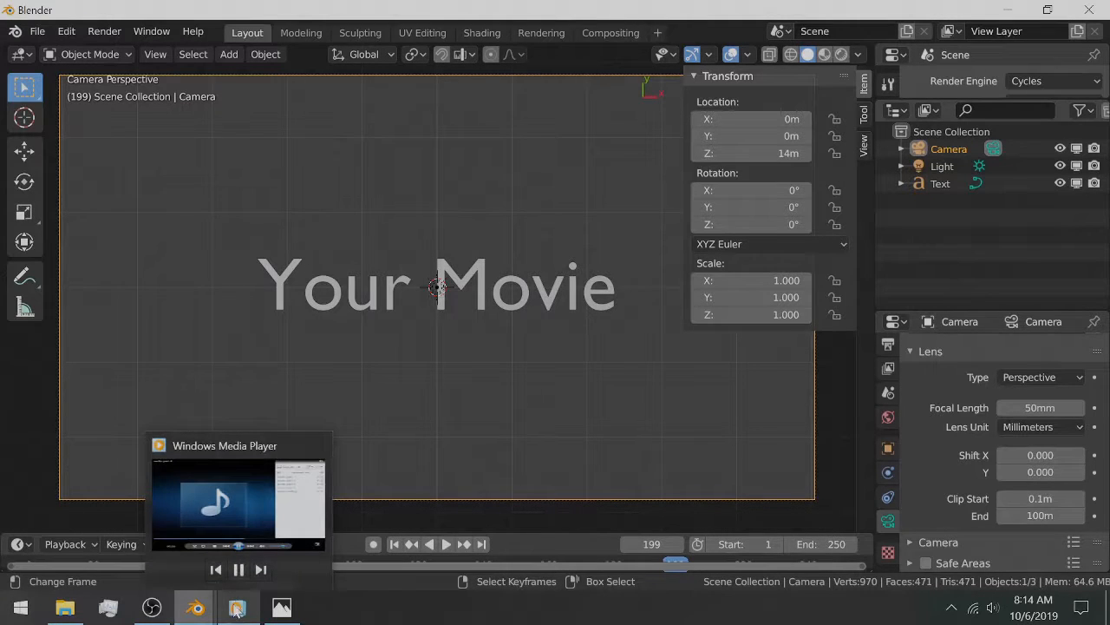
pyautogui.moveTo(279, 612)
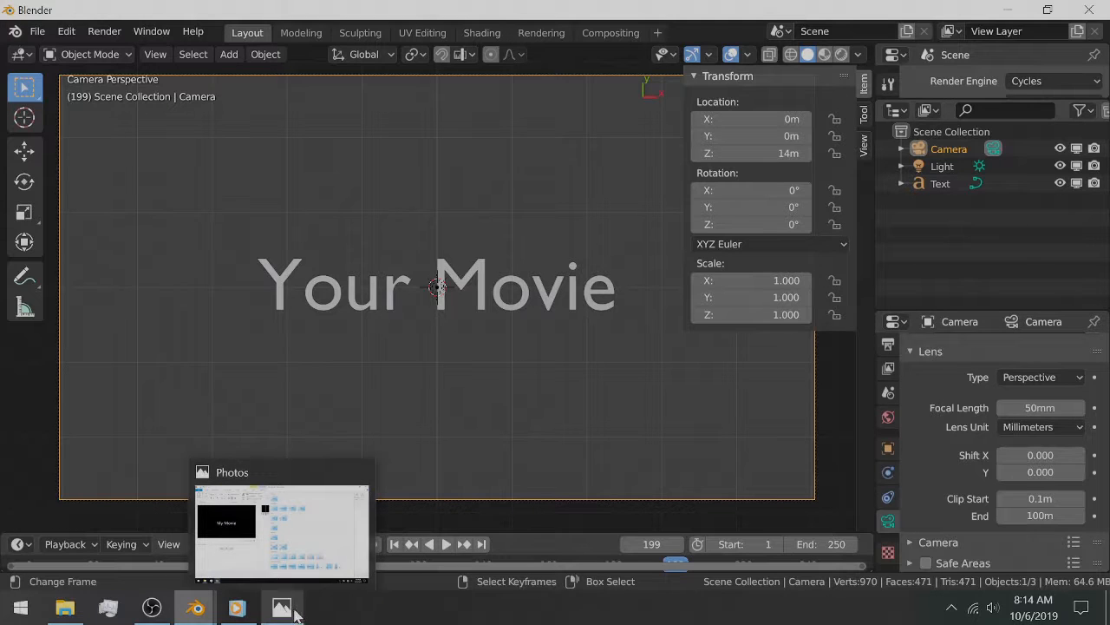
pyautogui.click(284, 609)
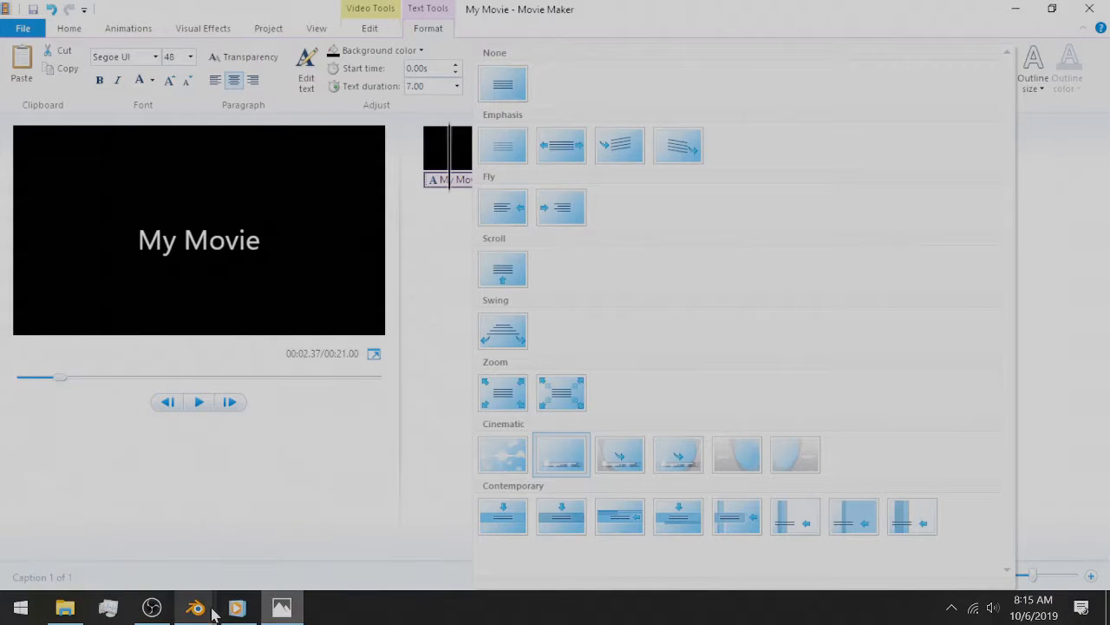
pyautogui.moveTo(211, 614)
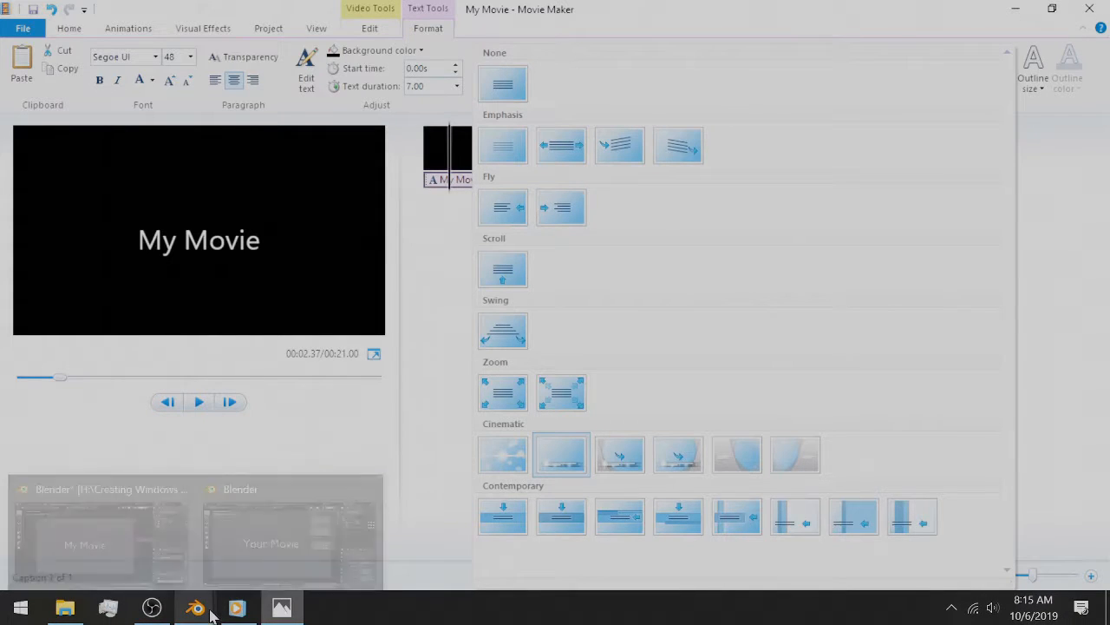
pyautogui.moveTo(142, 486)
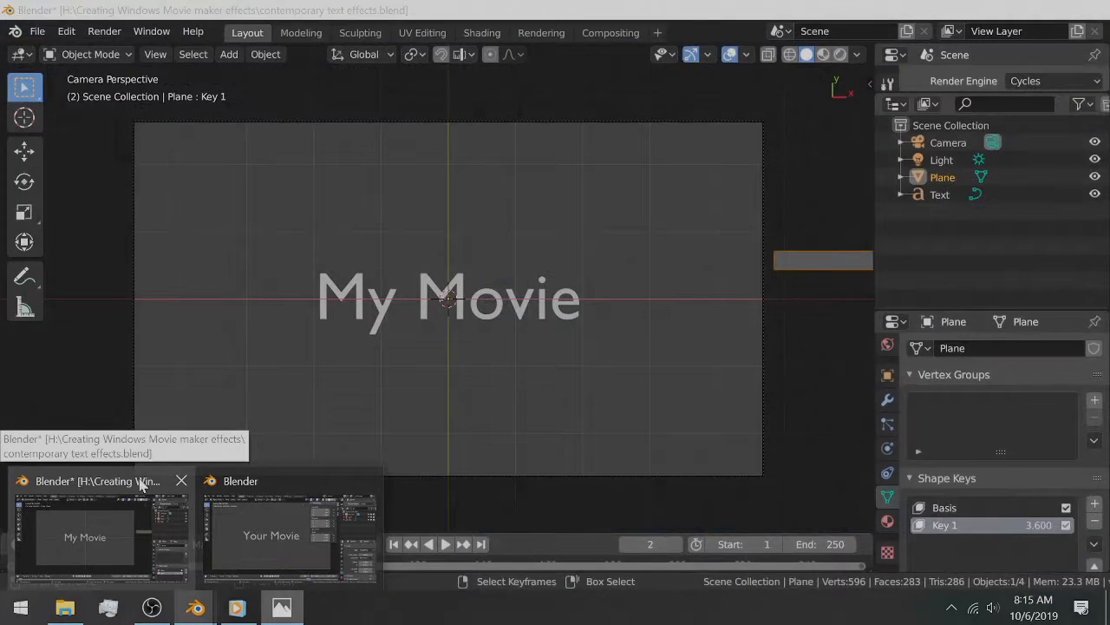
pyautogui.click(142, 485)
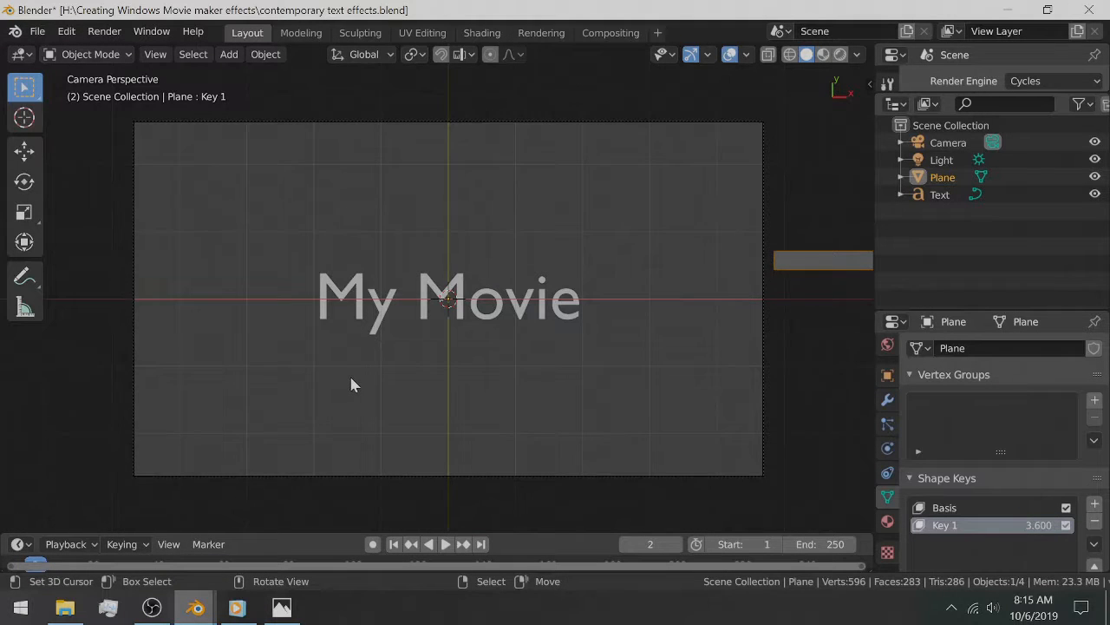
# Step: Go to frame 88, look through the camera and inspect the plane's Basis shape key in Edit Mode
pyautogui.moveTo(349, 373); pyautogui.dragTo(488, 399, button='middle')
pyautogui.click(314, 563)
pyautogui.press('KP_0')
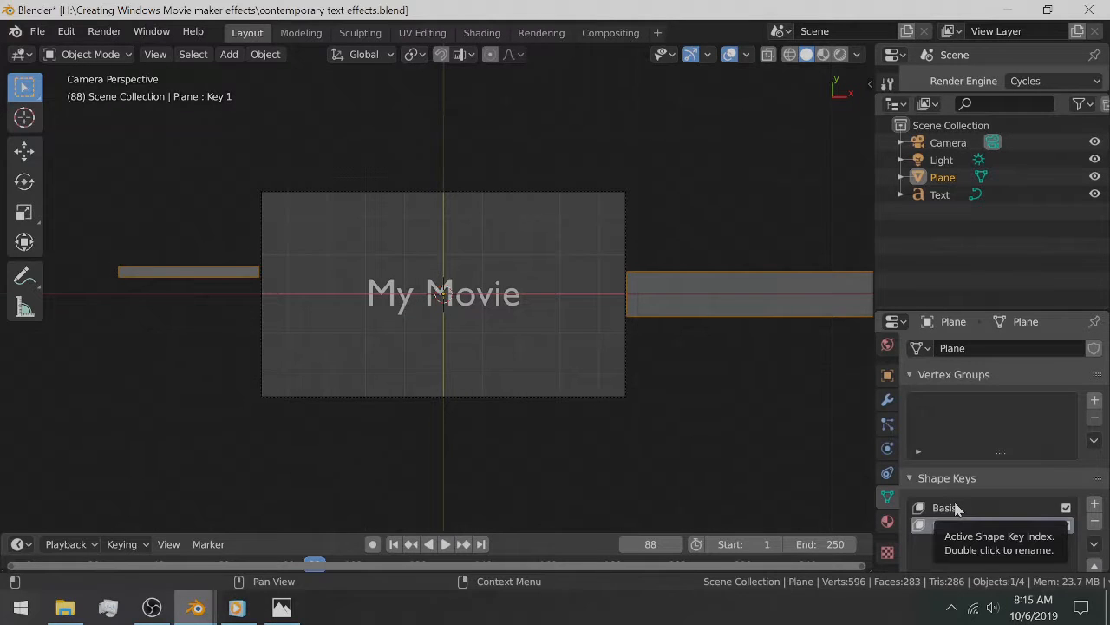
pyautogui.click(954, 508)
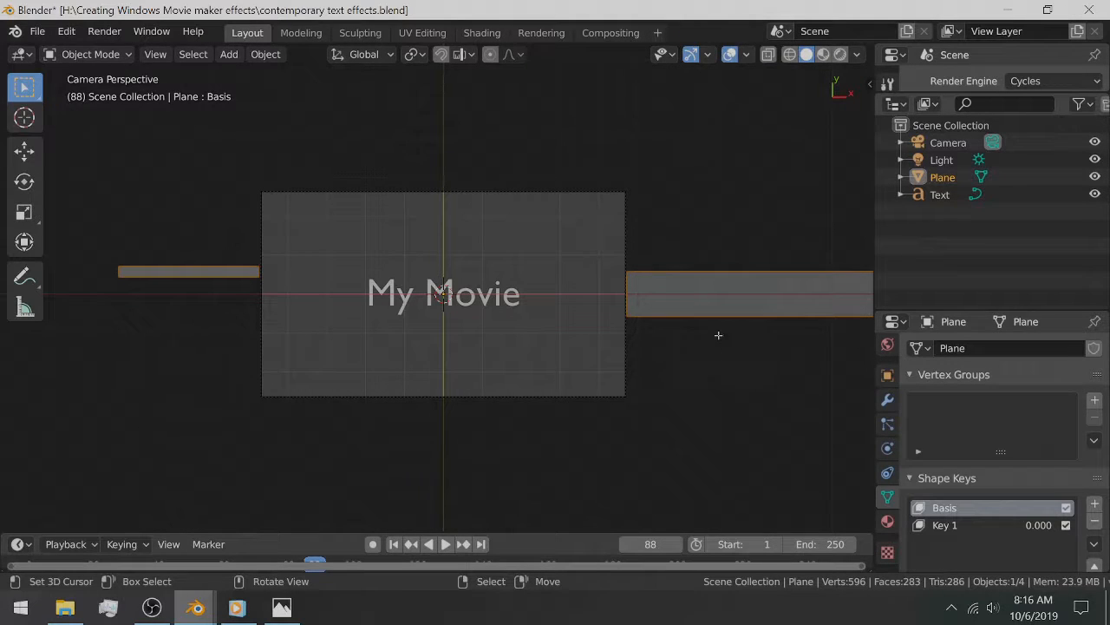
pyautogui.press('Tab')
pyautogui.press('Tab')
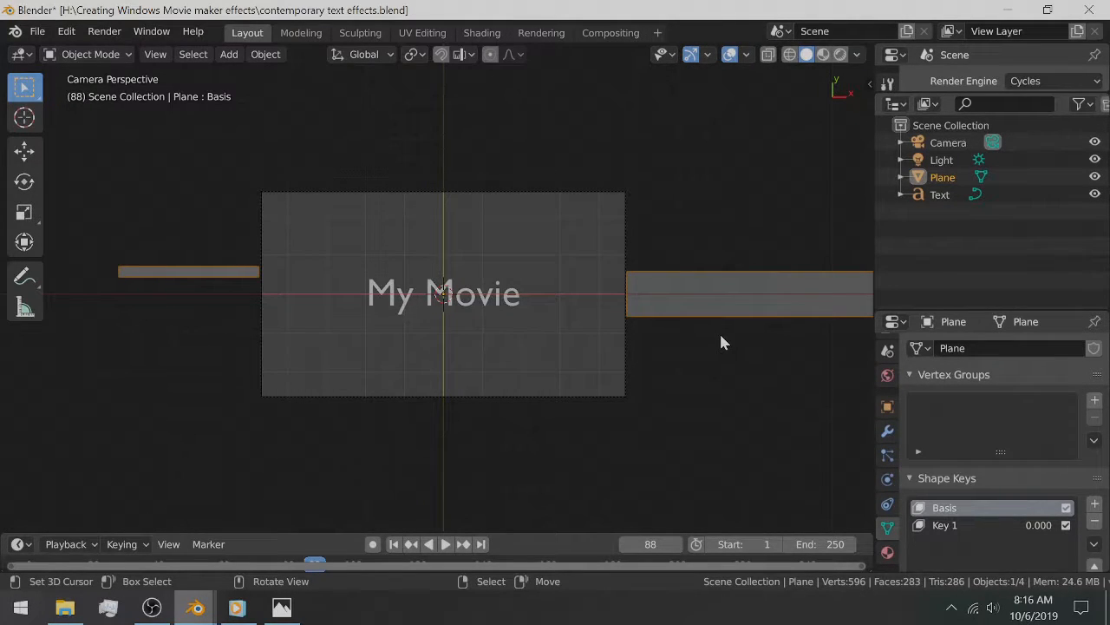
# Step: Preview the plane's Key 1 shape key by resetting its value to 0 and raising it to 3.600
pyautogui.click(965, 524)
pyautogui.moveTo(1049, 531); pyautogui.dragTo(1034, 530)
pyautogui.click(1034, 530)
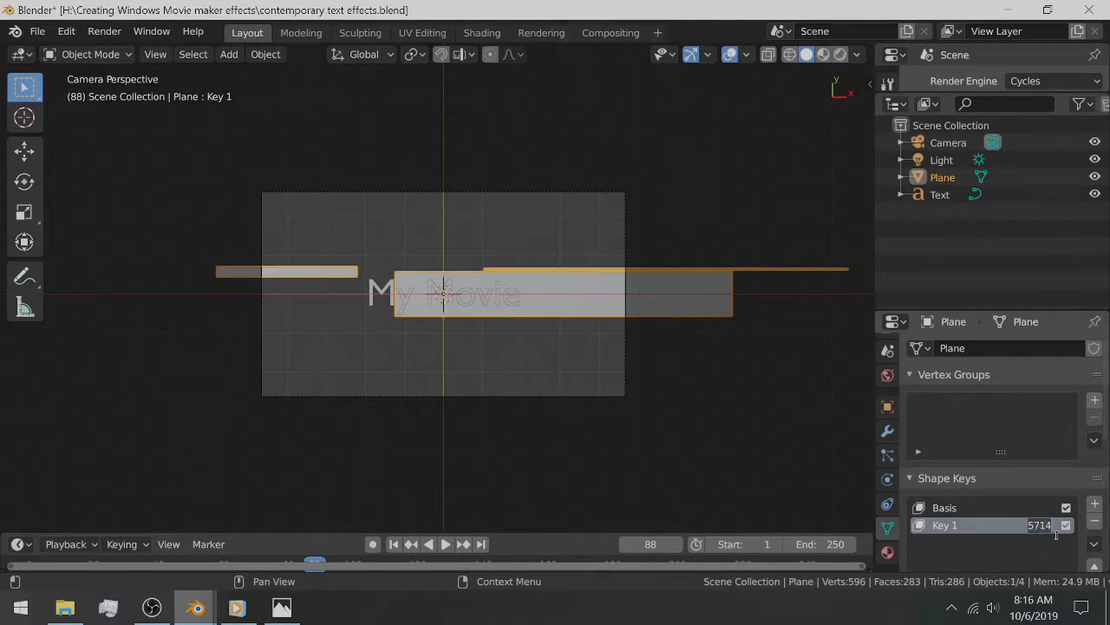
pyautogui.write('0')
pyautogui.press('Return')
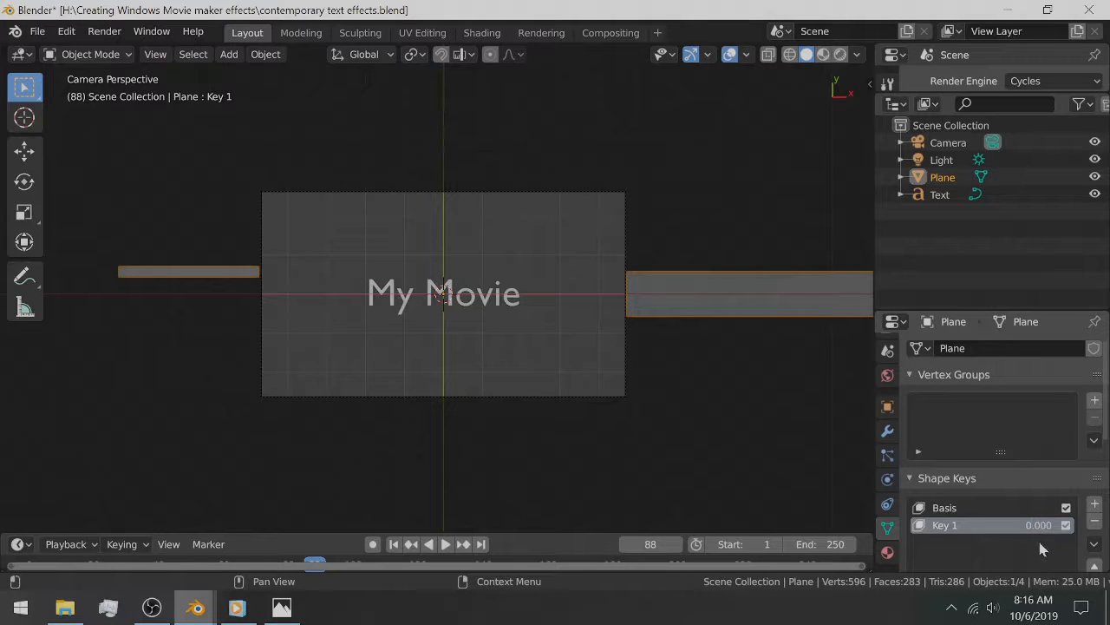
pyautogui.moveTo(1032, 525); pyautogui.dragTo(1109, 524)
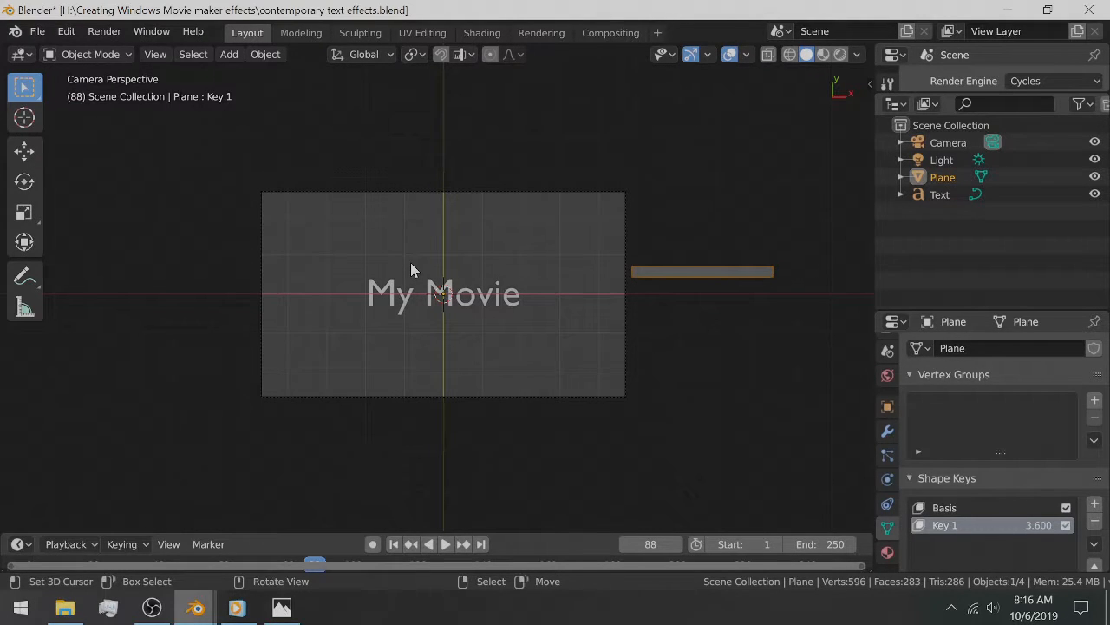
pyautogui.click(35, 33)
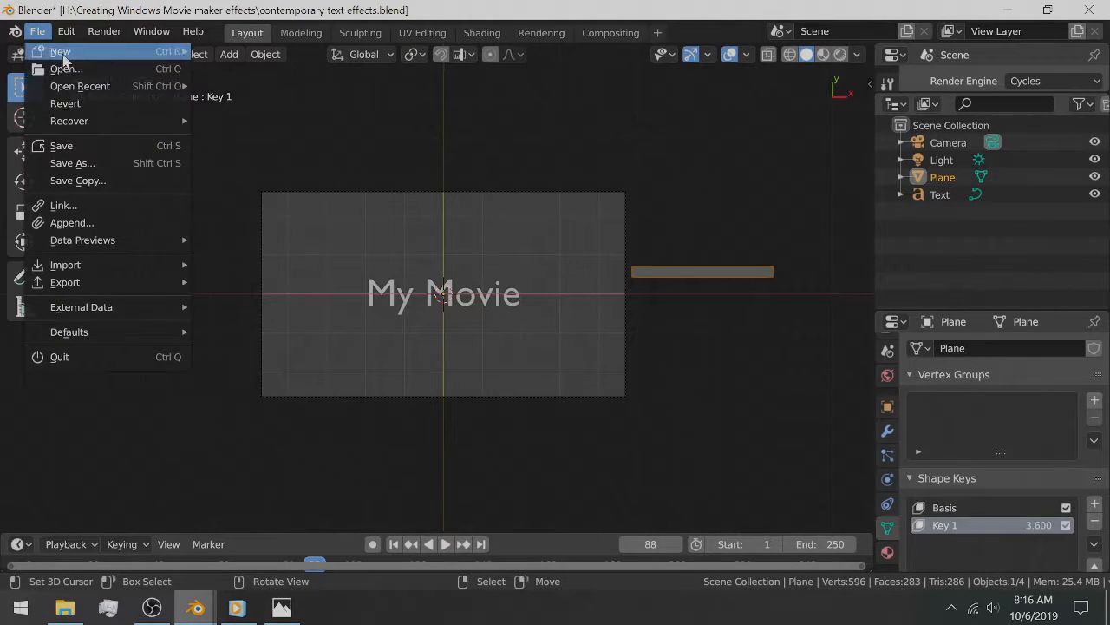
pyautogui.moveTo(91, 121)
pyautogui.moveTo(80, 58)
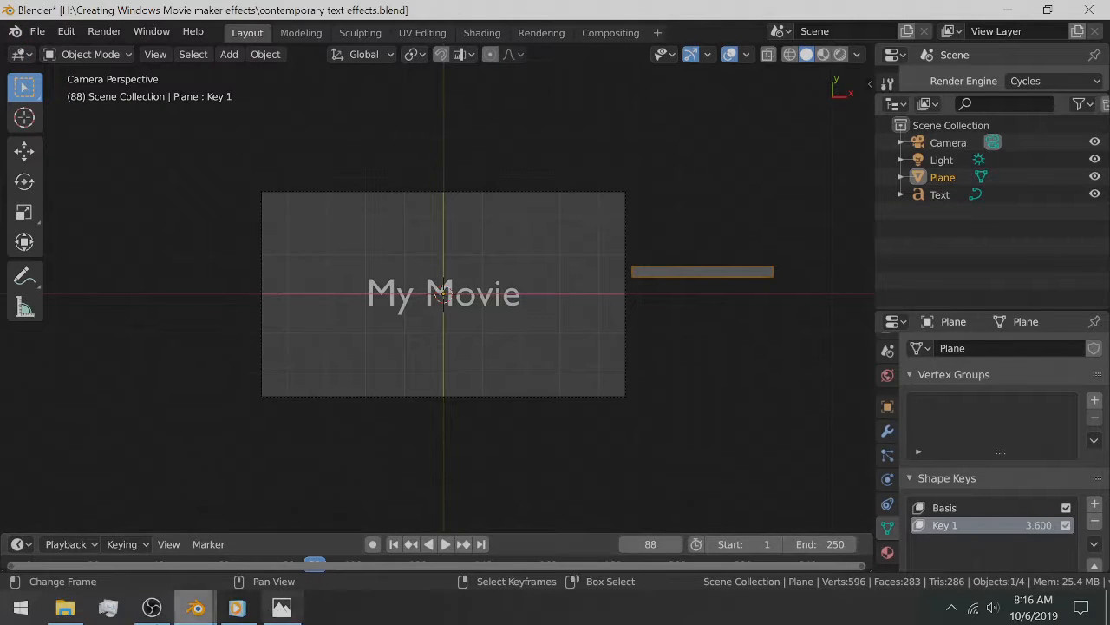
# Step: Switch to the Blender window with the "Your Movie" scene and add a plane mesh at the origin
pyautogui.moveTo(200, 609)
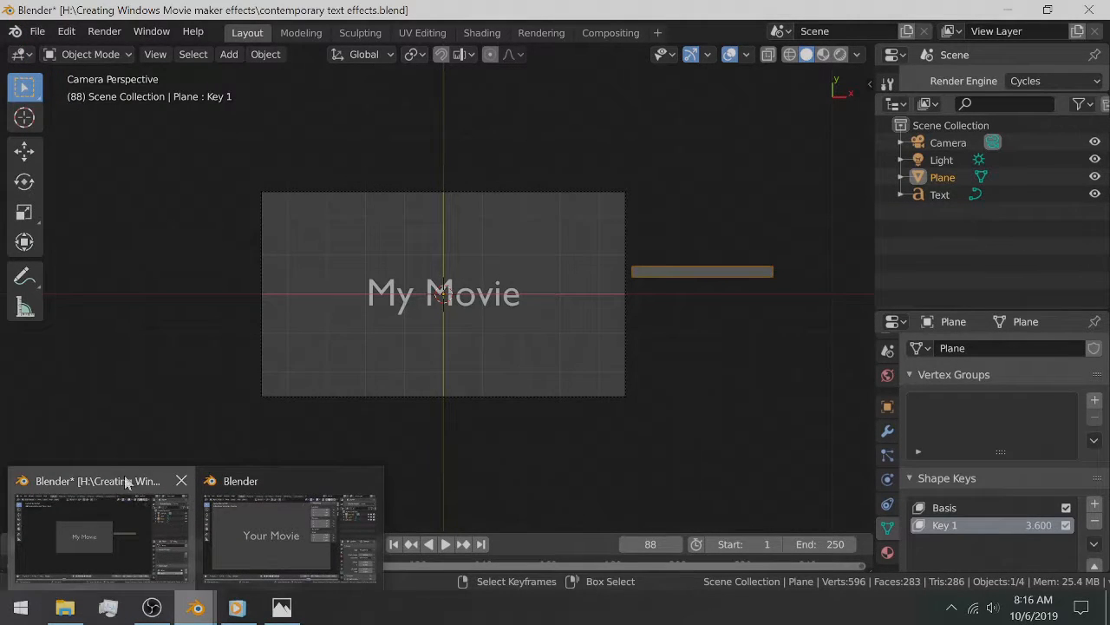
pyautogui.moveTo(302, 484)
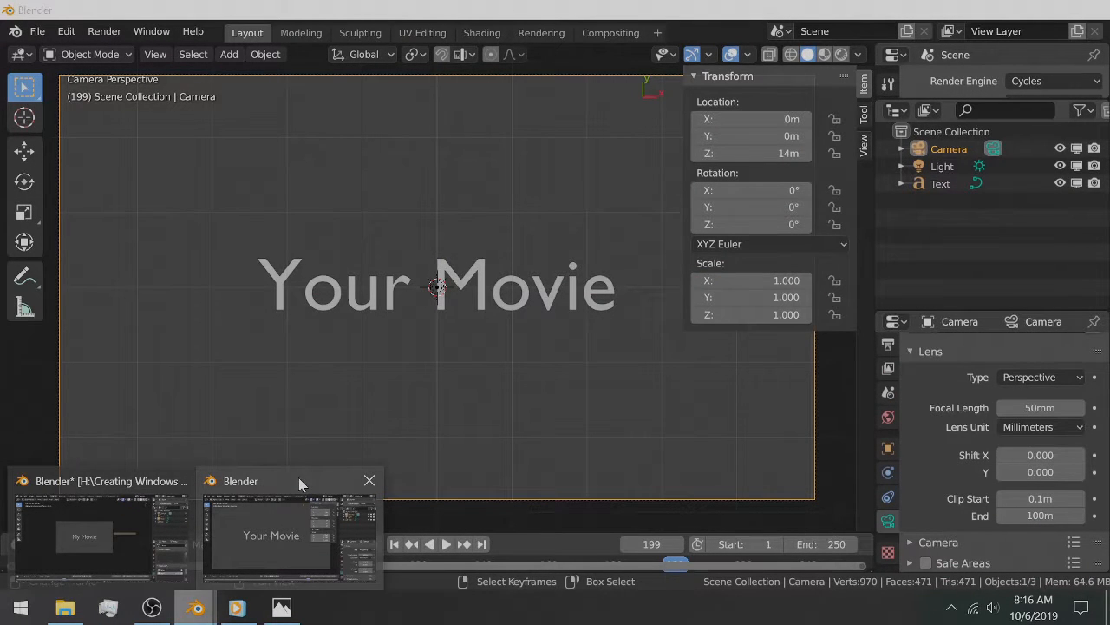
pyautogui.click(299, 477)
pyautogui.scroll(-3, 405, 384)
pyautogui.moveTo(405, 384); pyautogui.dragTo(478, 346, button='middle')
pyautogui.scroll(-2, 413, 404)
pyautogui.scroll(1, 478, 346)
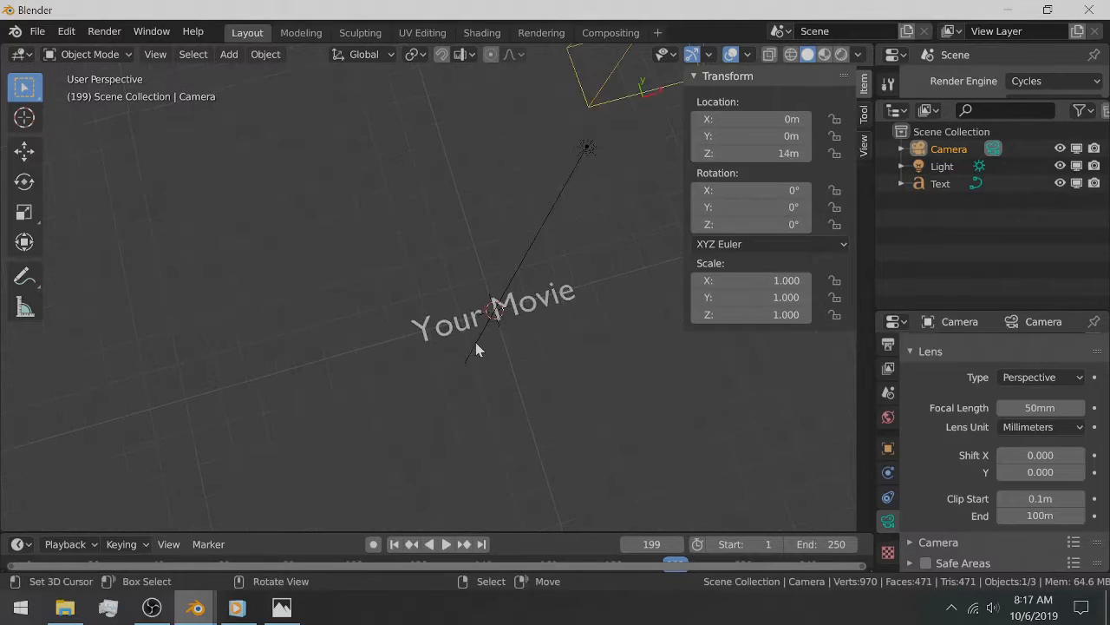
pyautogui.scroll(1, 475, 347)
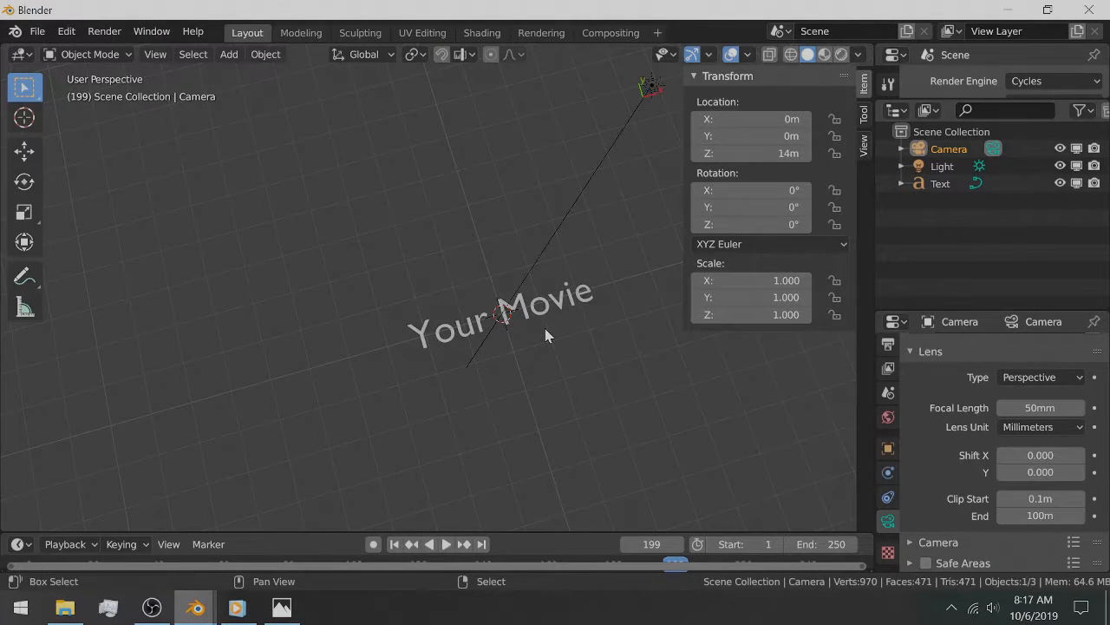
pyautogui.hotkey('shift', 'a')
pyautogui.moveTo(548, 259)
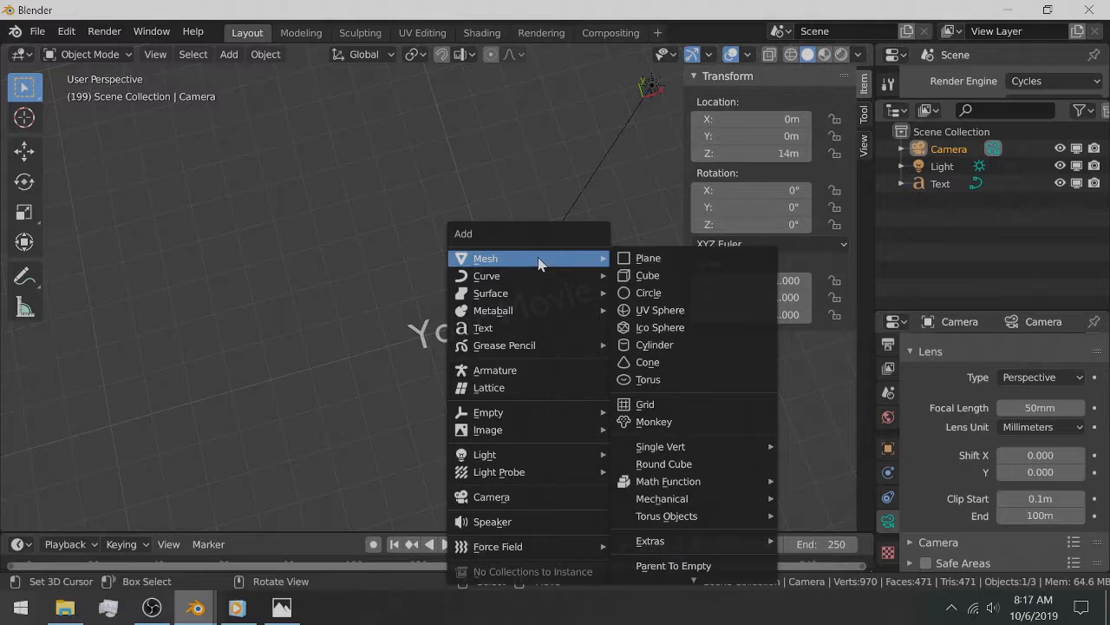
pyautogui.click(642, 258)
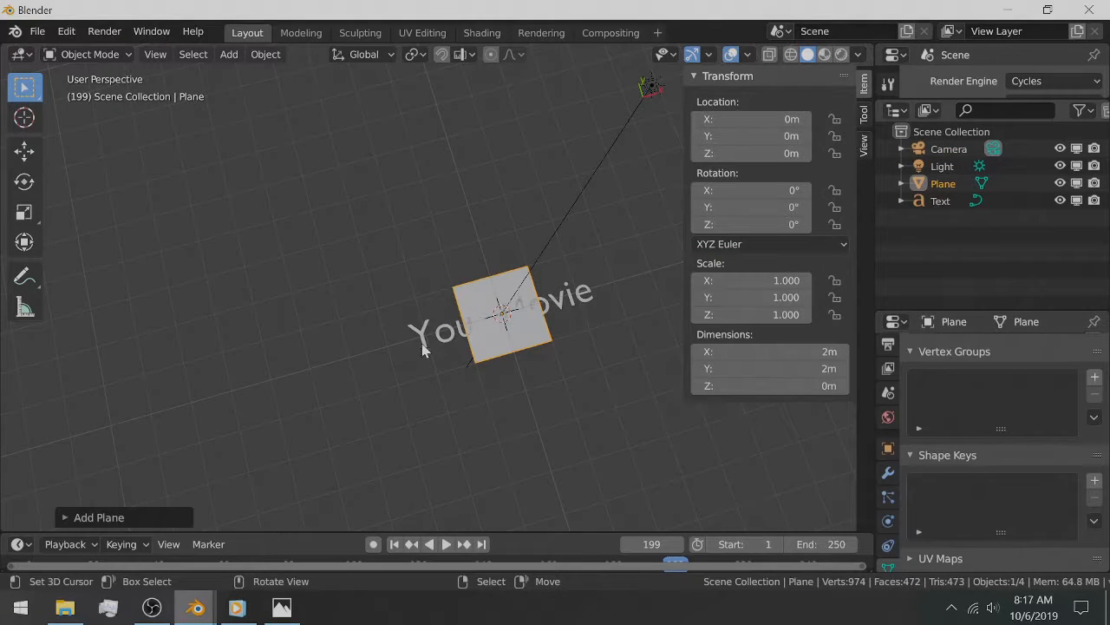
# Step: Move the plane down along Z to about -0.022 m so it sits just behind the text
pyautogui.press('KP_0')
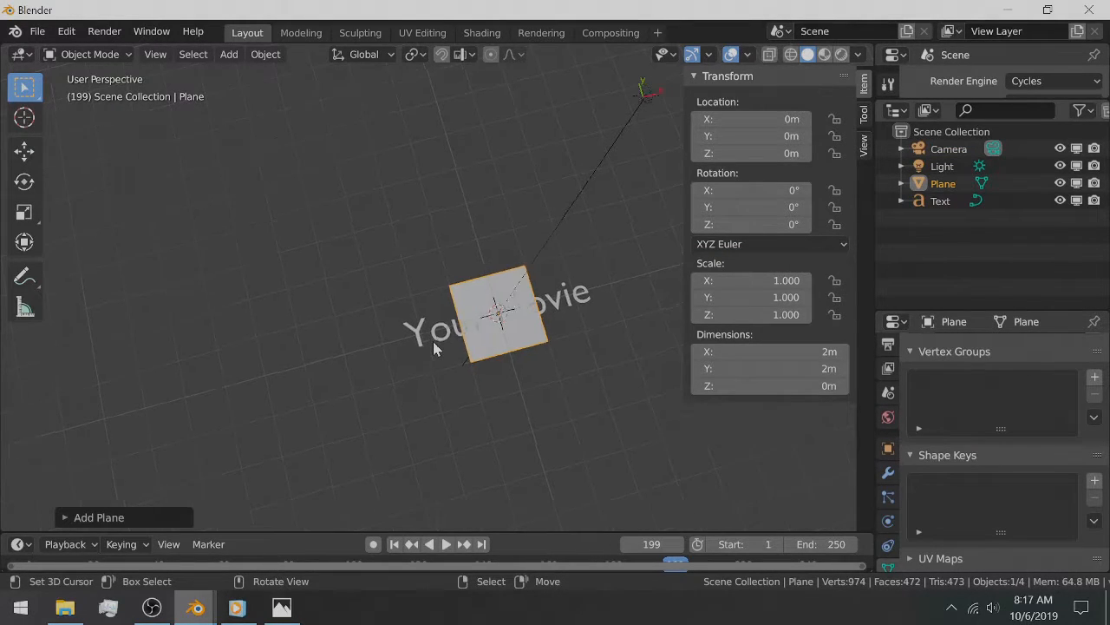
pyautogui.moveTo(424, 342); pyautogui.dragTo(479, 263, button='middle')
pyautogui.press('g')
pyautogui.press('z')
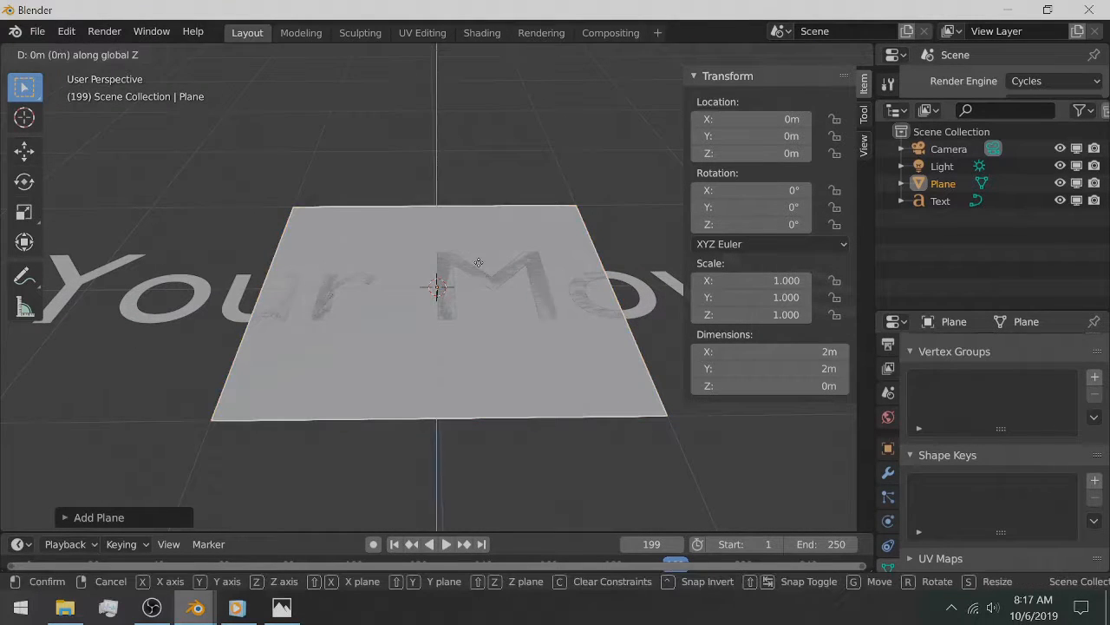
pyautogui.click(467, 295)
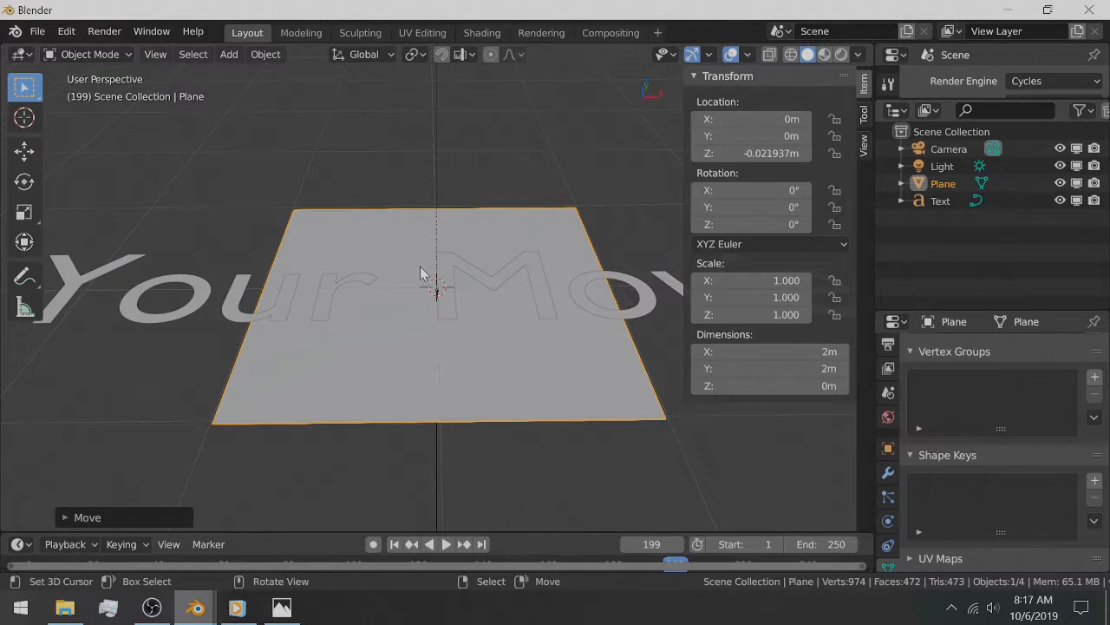
# Step: In Edit Mode, scale the plane to about half in Y and about 5 times in X, forming a band across the camera frame
pyautogui.press('KP_0')
pyautogui.press('Tab')
pyautogui.scroll(3, 554, 260)
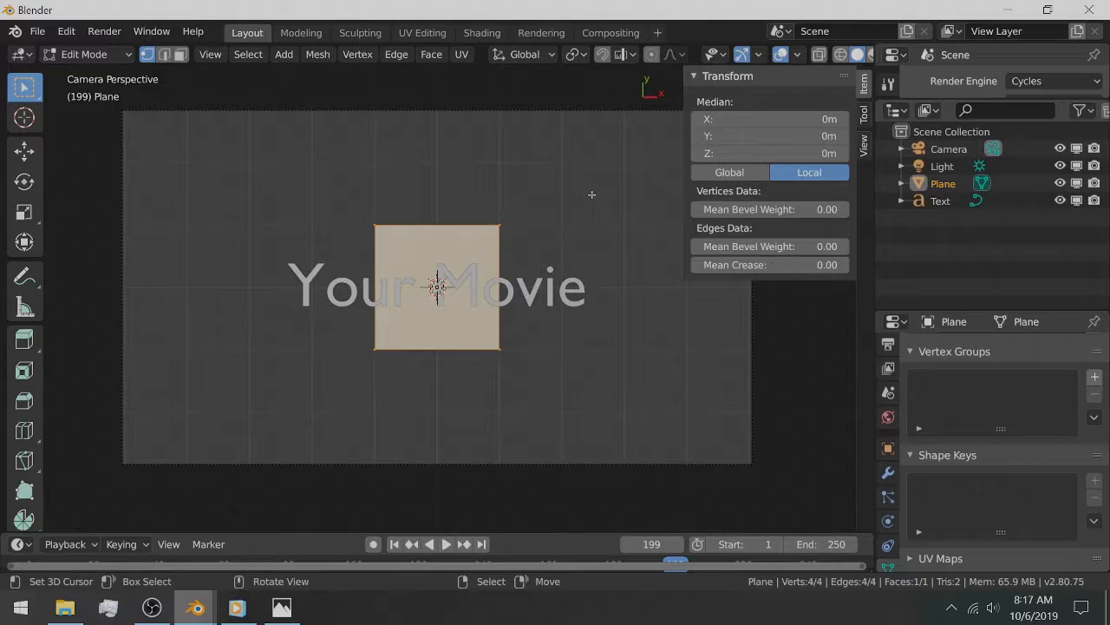
pyautogui.press('s')
pyautogui.press('y')
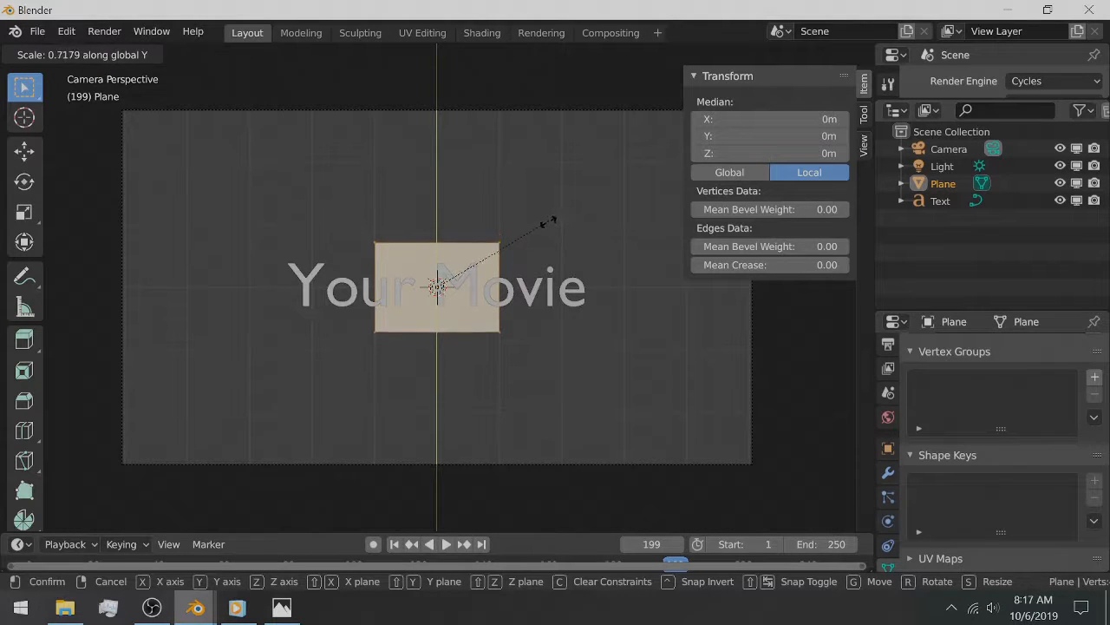
pyautogui.click(520, 251)
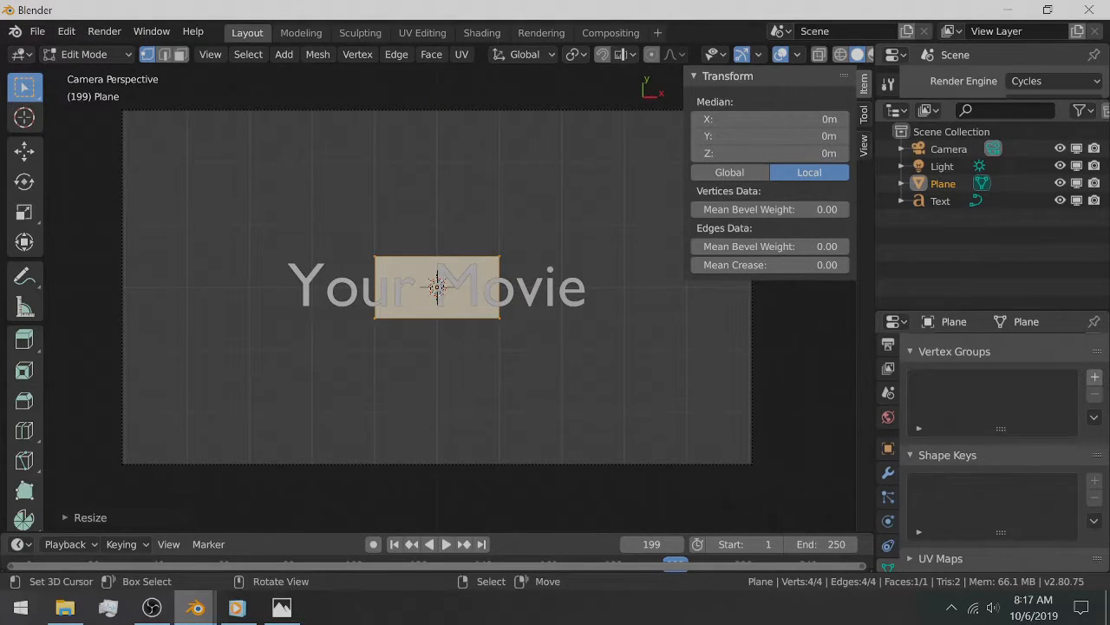
pyautogui.press('s')
pyautogui.press('x')
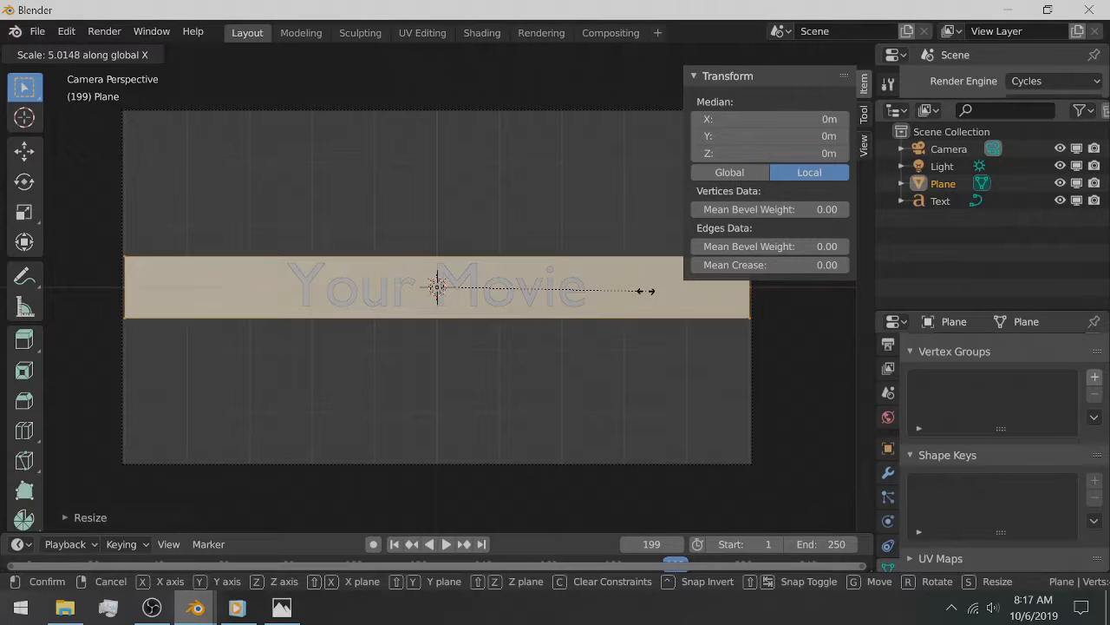
pyautogui.click(665, 293)
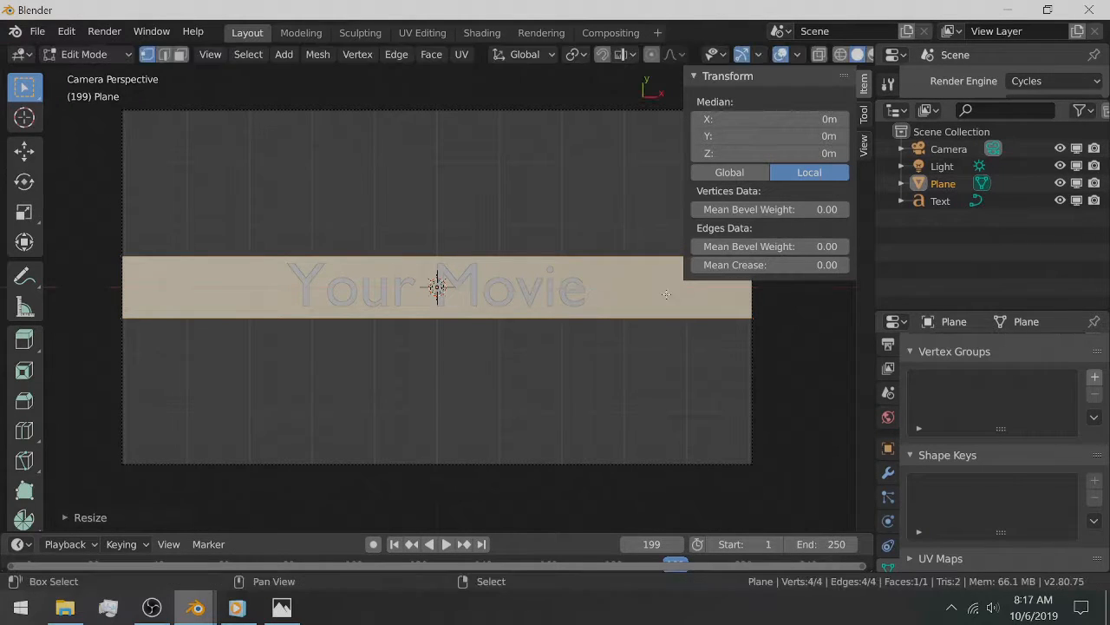
# Step: Duplicate the band above the text, scale the copy to roughly half size, and place it at about 0.98 m in Y
pyautogui.hotkey('shift', 'd')
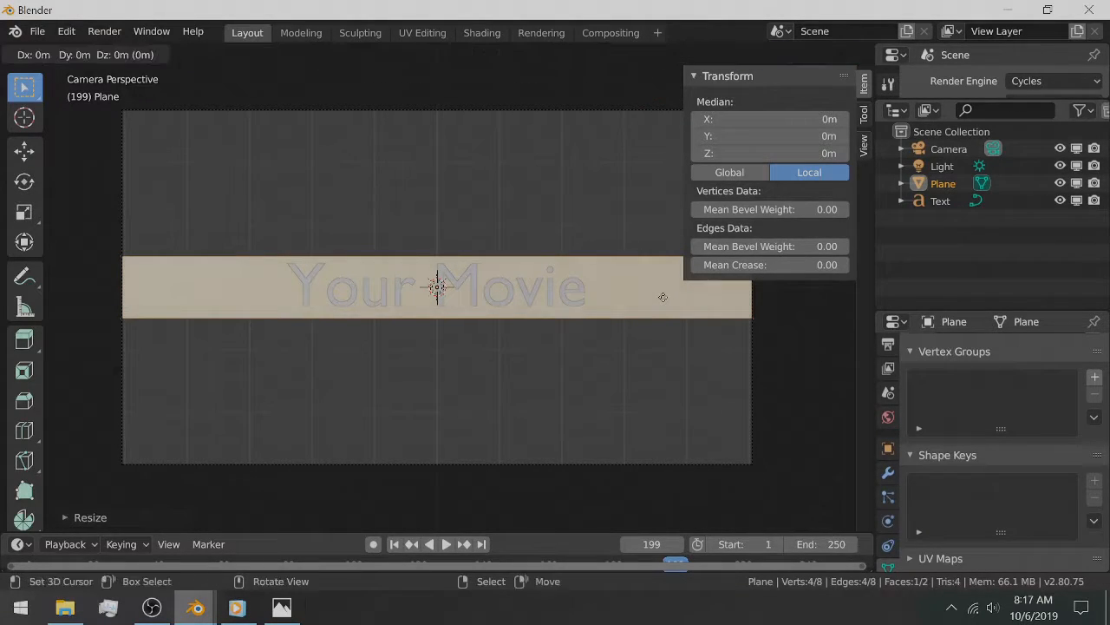
pyautogui.press('y')
pyautogui.click(681, 232)
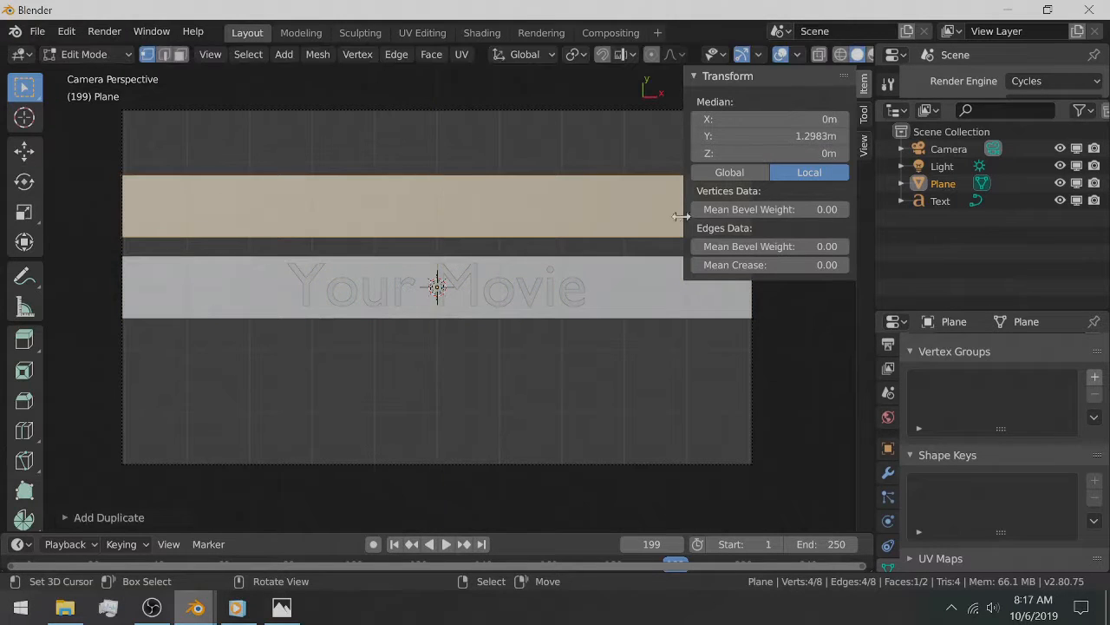
pyautogui.press('s')
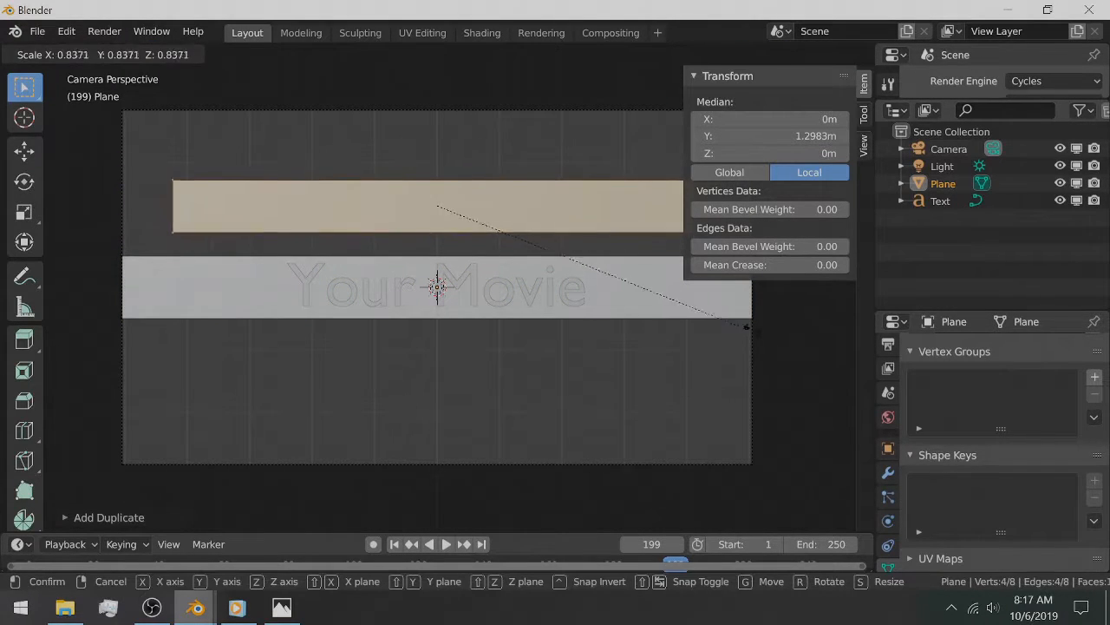
pyautogui.click(646, 277)
pyautogui.press('g')
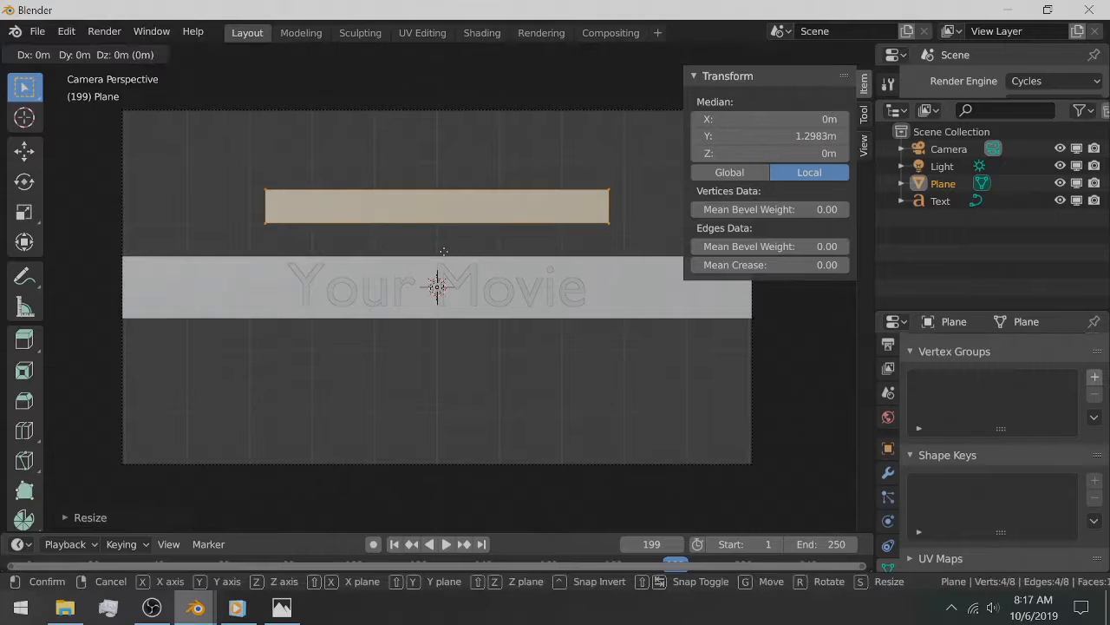
pyautogui.press('y')
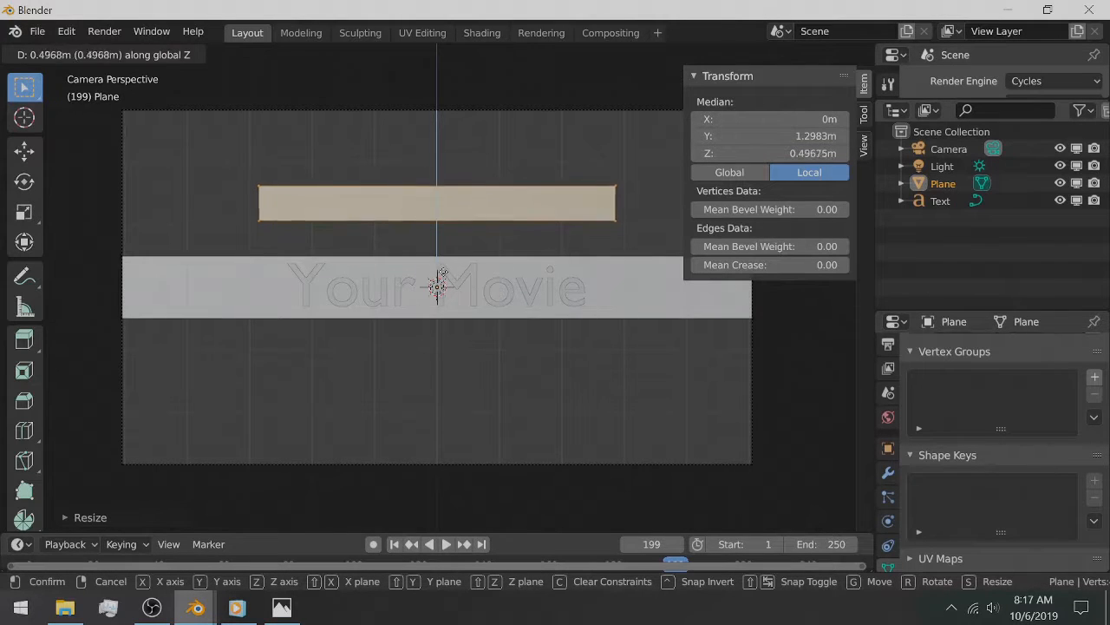
pyautogui.click(441, 276)
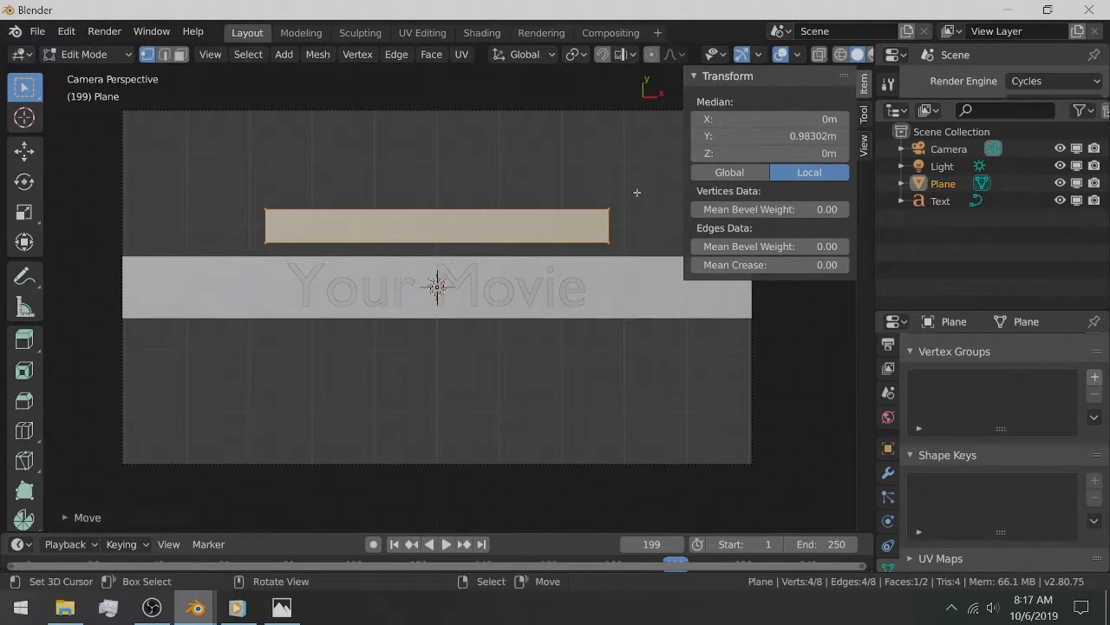
pyautogui.press('n')
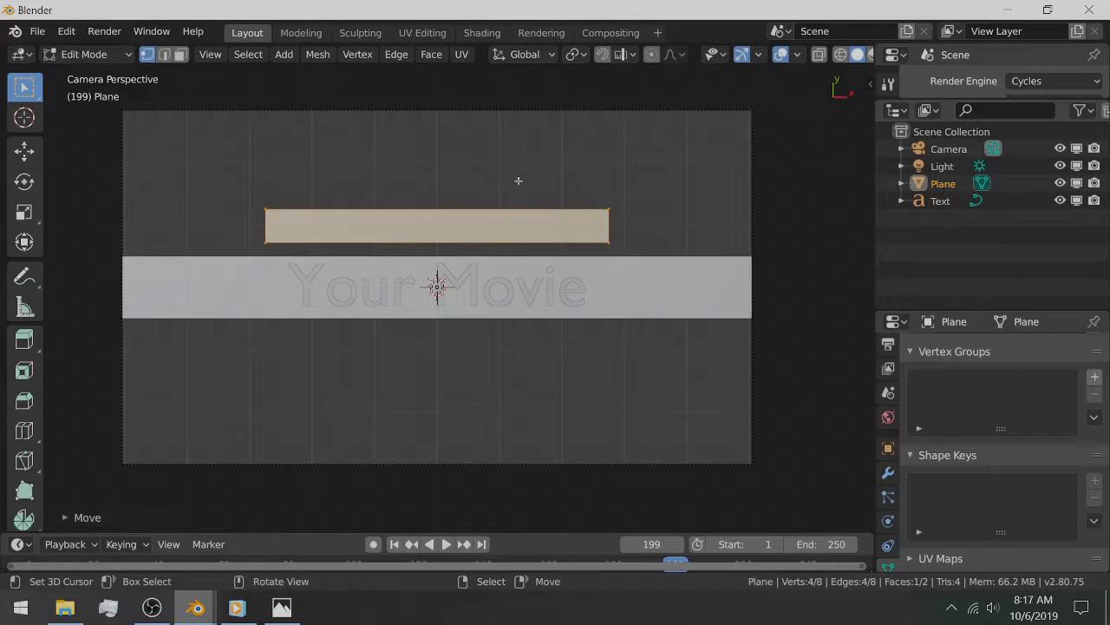
# Step: Duplicate the small band and move the copy about 2 m down along Y, below the long band
pyautogui.hotkey('shift', 'd')
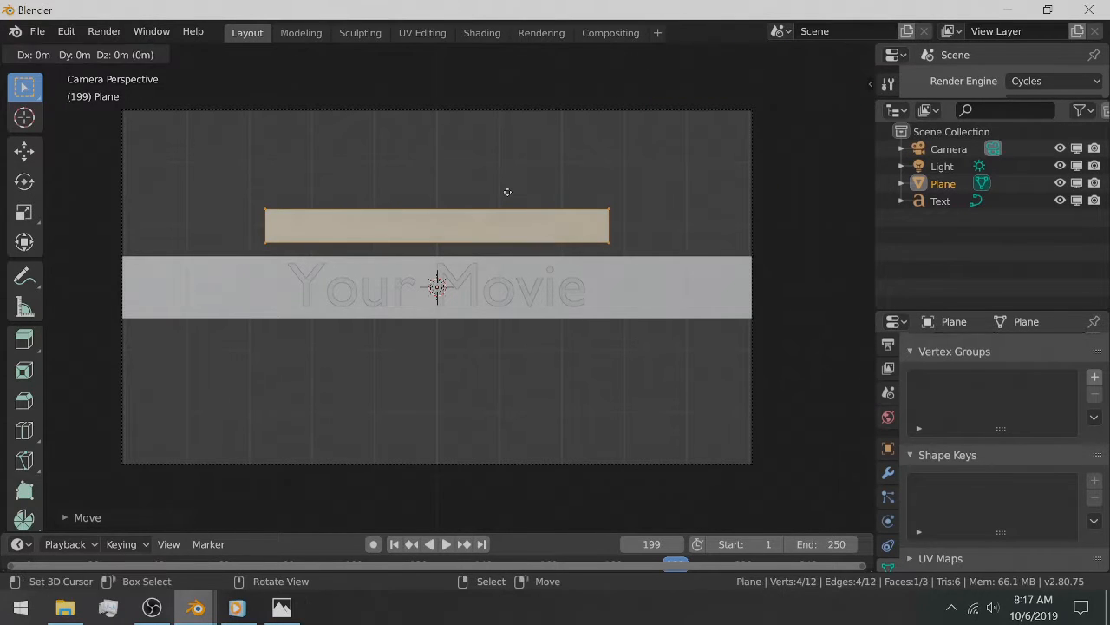
pyautogui.press('y')
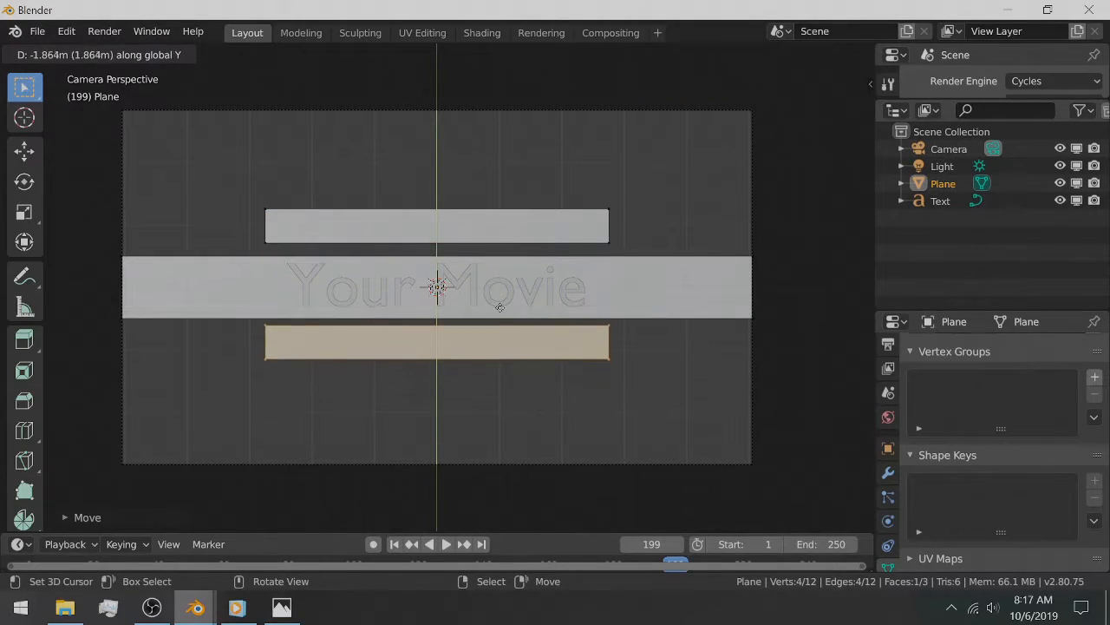
pyautogui.click(498, 312)
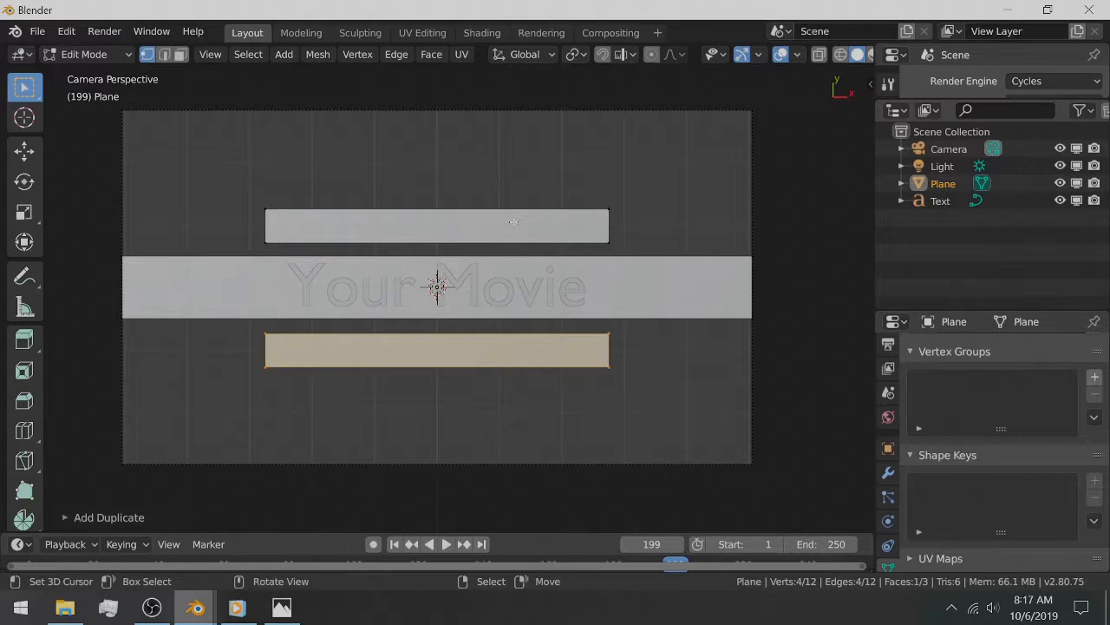
# Step: Return to Object Mode and add a Basis shape key to the plane
pyautogui.press('Tab')
pyautogui.press('Tab')
pyautogui.press('Tab')
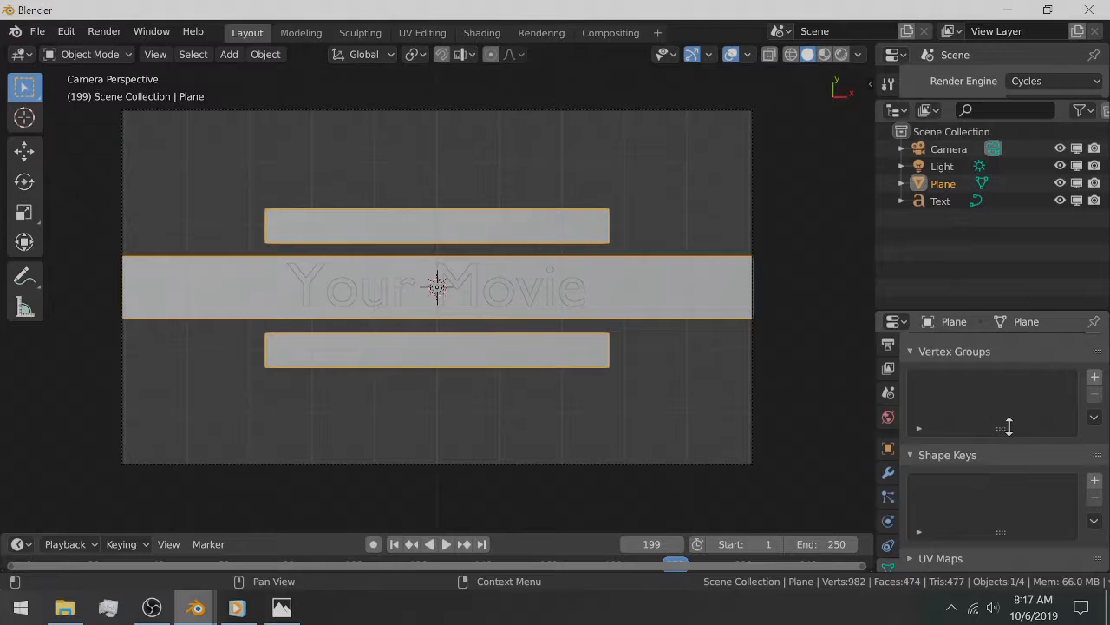
pyautogui.click(1094, 483)
# Step: In Edit Mode, move the lower small band down along Y until it sits just below the camera frame
pyautogui.press('Tab')
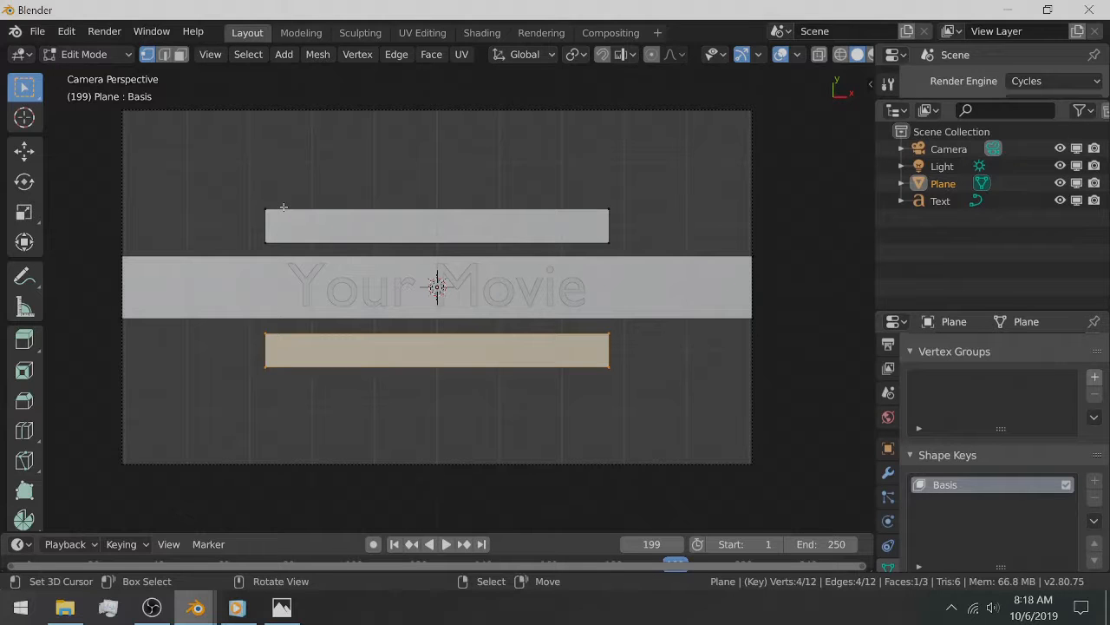
pyautogui.press('g')
pyautogui.press('y')
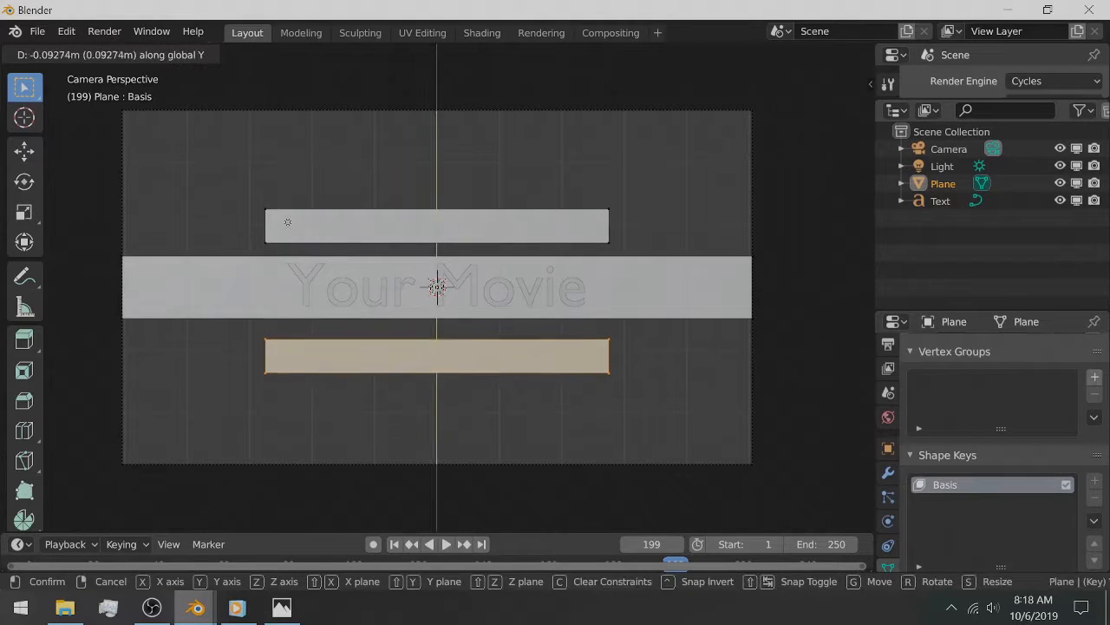
pyautogui.click(273, 350)
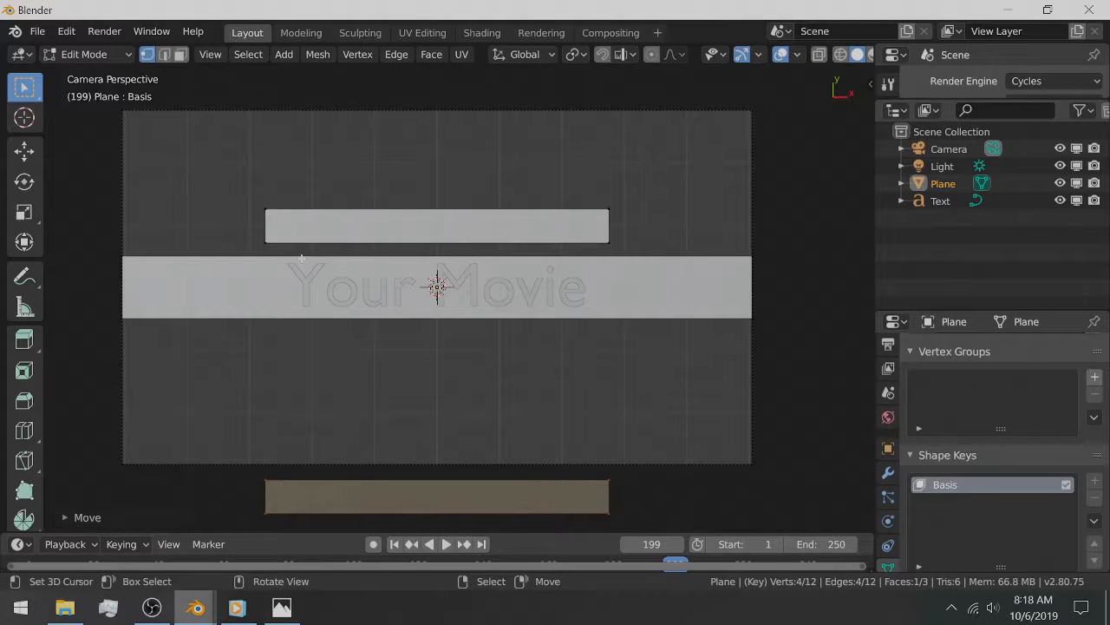
# Step: Select the linked upper small band and move it up about 2.37 m along Y, just above the camera frame
pyautogui.hotkey('alt', 'a')
pyautogui.press('l')
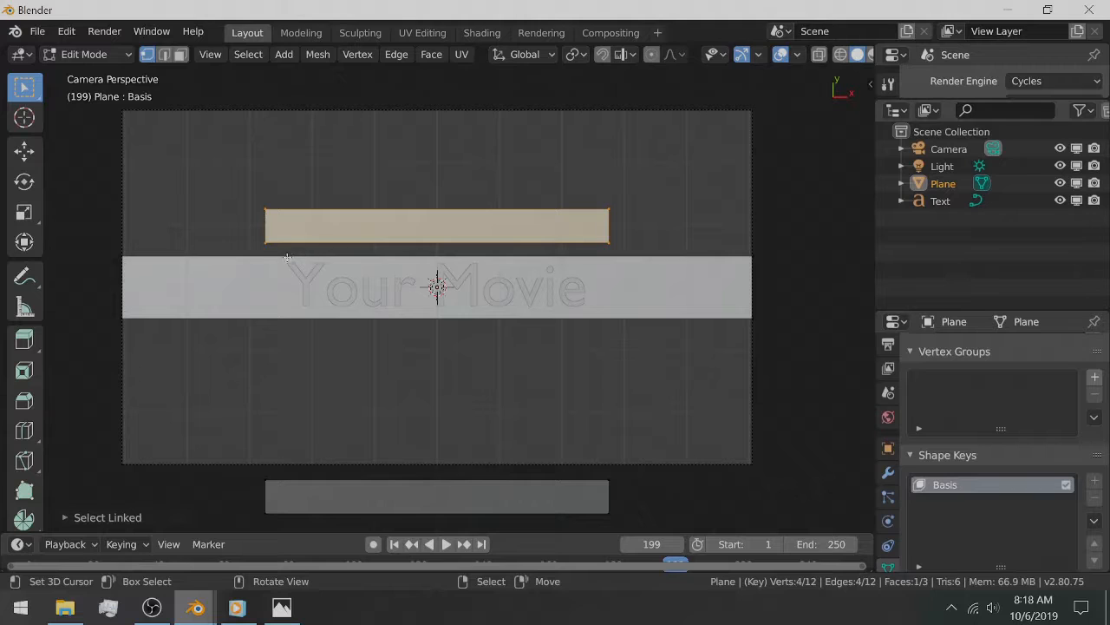
pyautogui.press('g')
pyautogui.press('y')
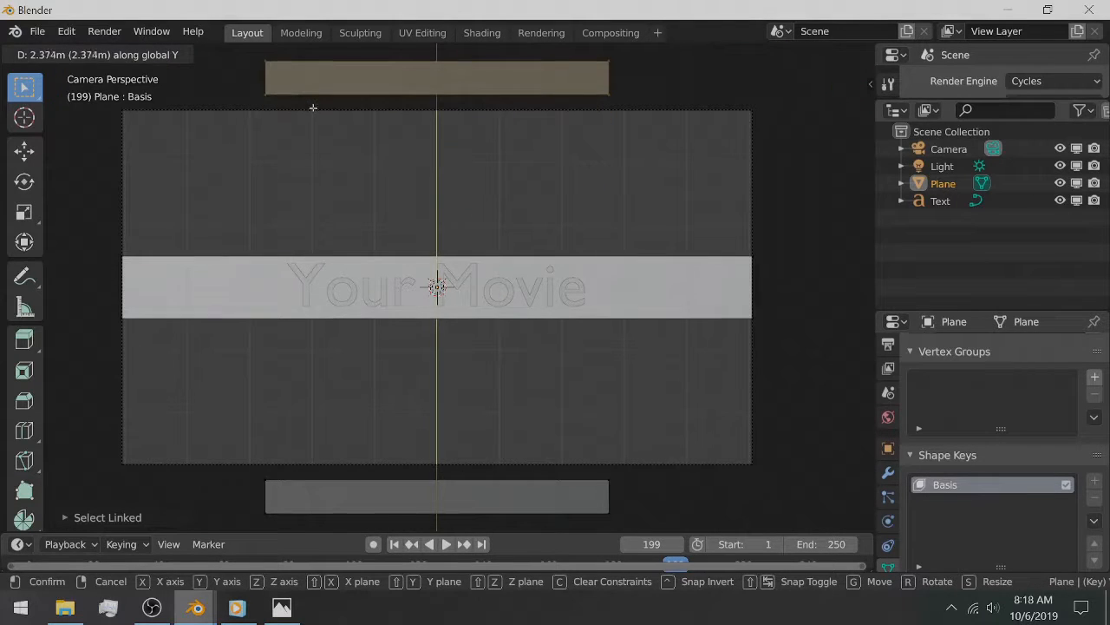
pyautogui.click(313, 107)
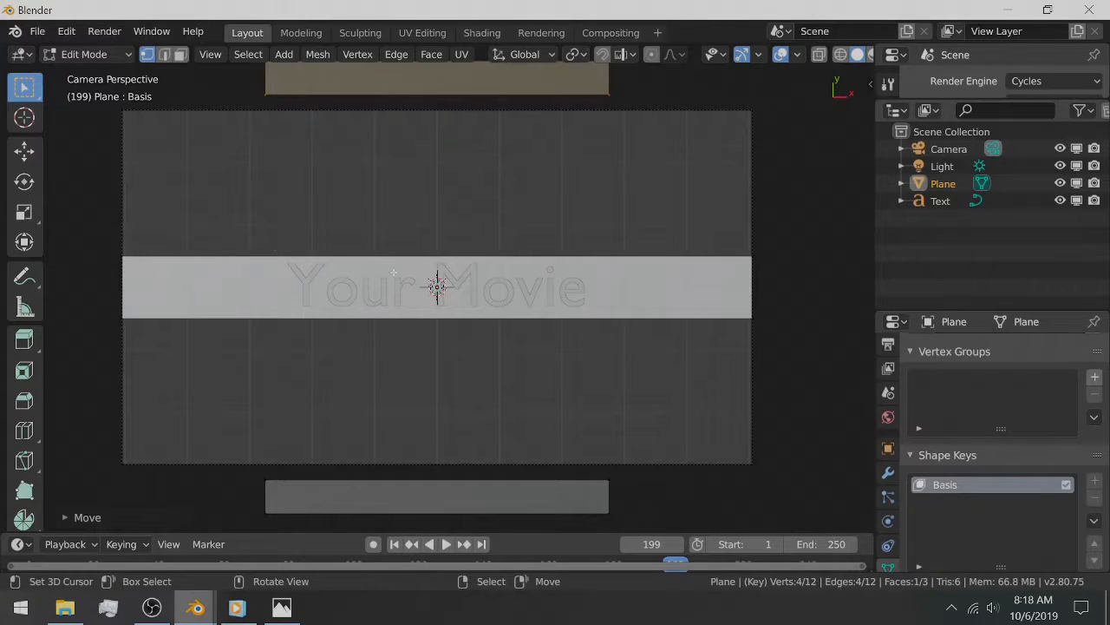
# Step: Select the linked long middle band and move it about 10.28 m along X, out of the camera frame
pyautogui.click(154, 254)
pyautogui.press('l')
pyautogui.press('g')
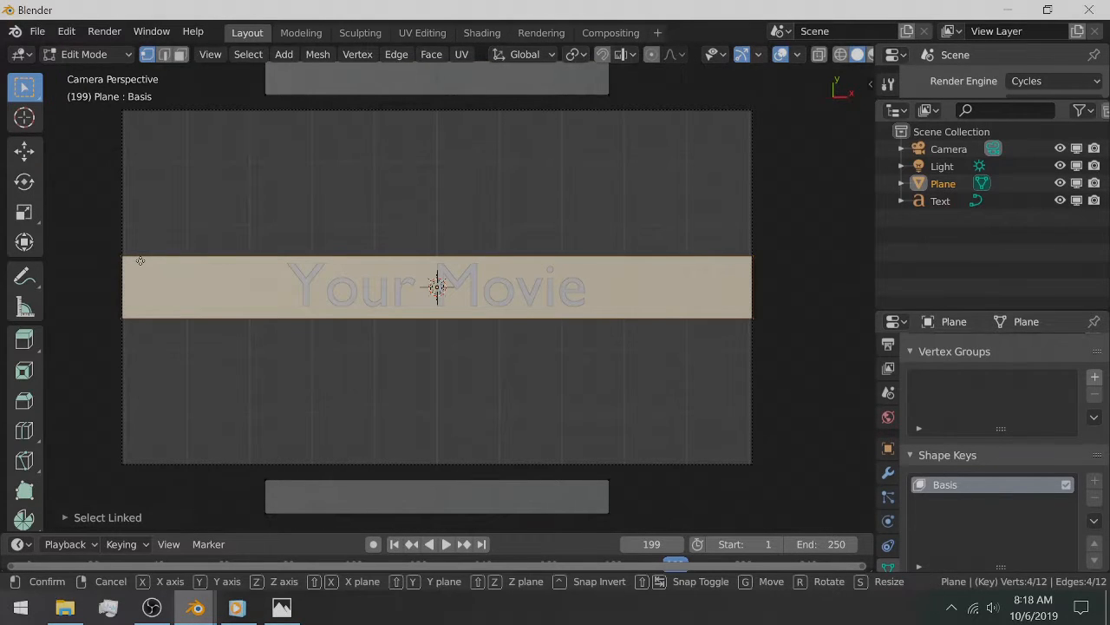
pyautogui.press('z')
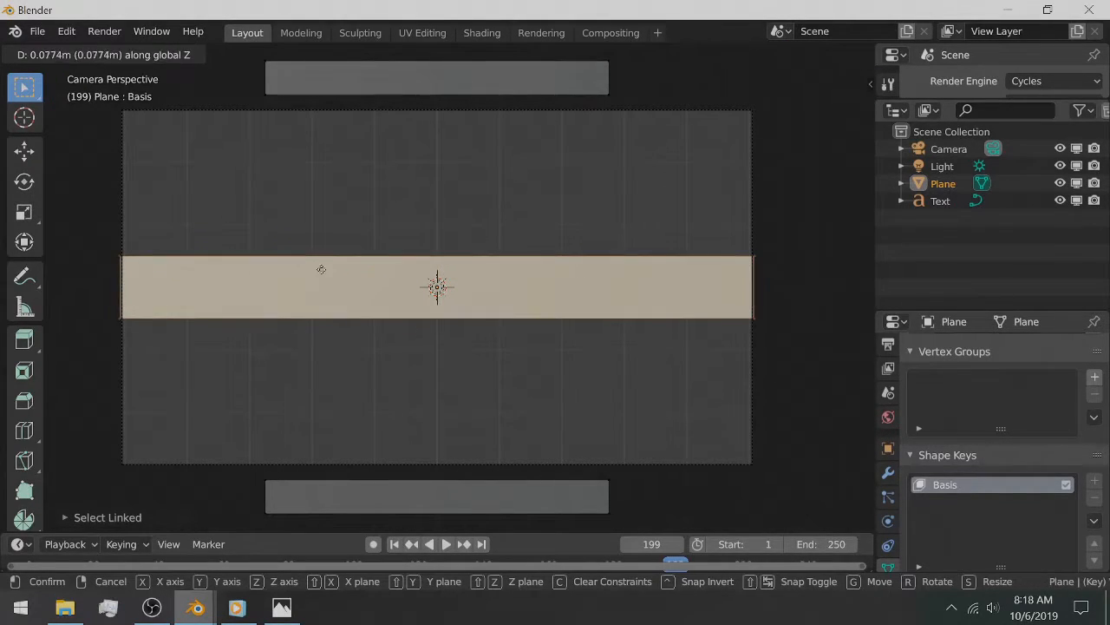
pyautogui.press('y')
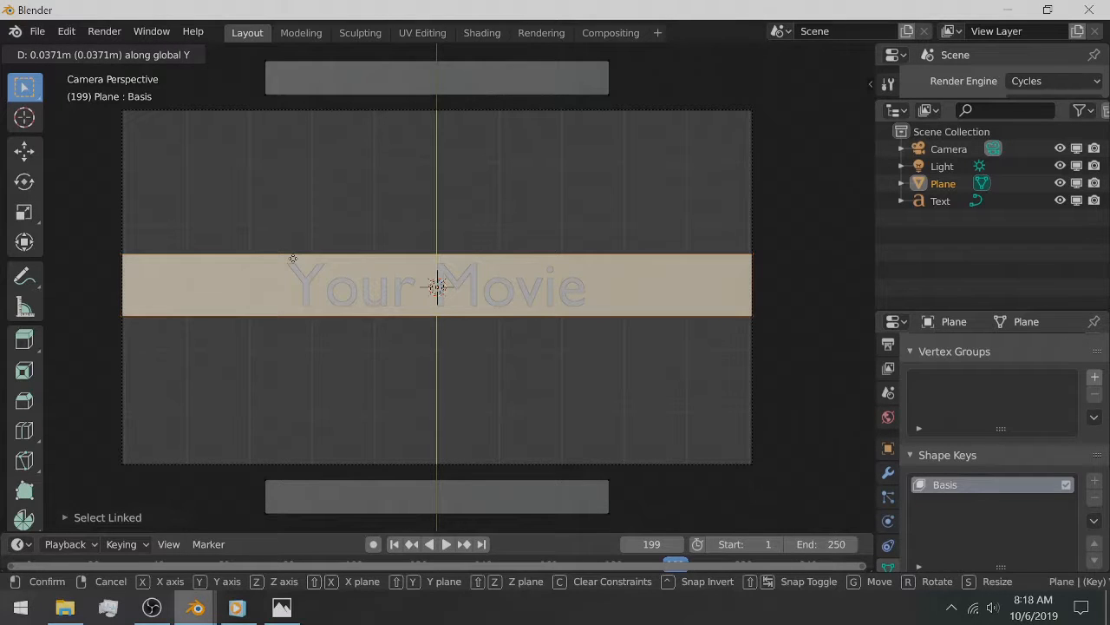
pyautogui.press('x')
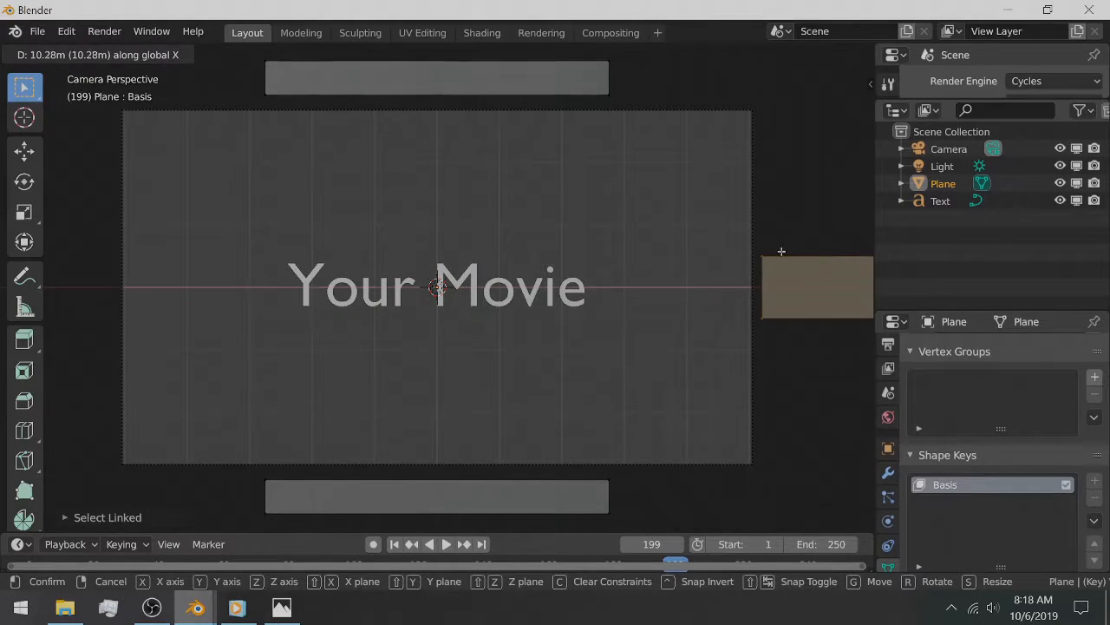
pyautogui.click(780, 250)
# Step: Add a second shape key to the plane and, in Edit Mode, move the long band back about 10.2 m along X behind the text
pyautogui.press('Tab')
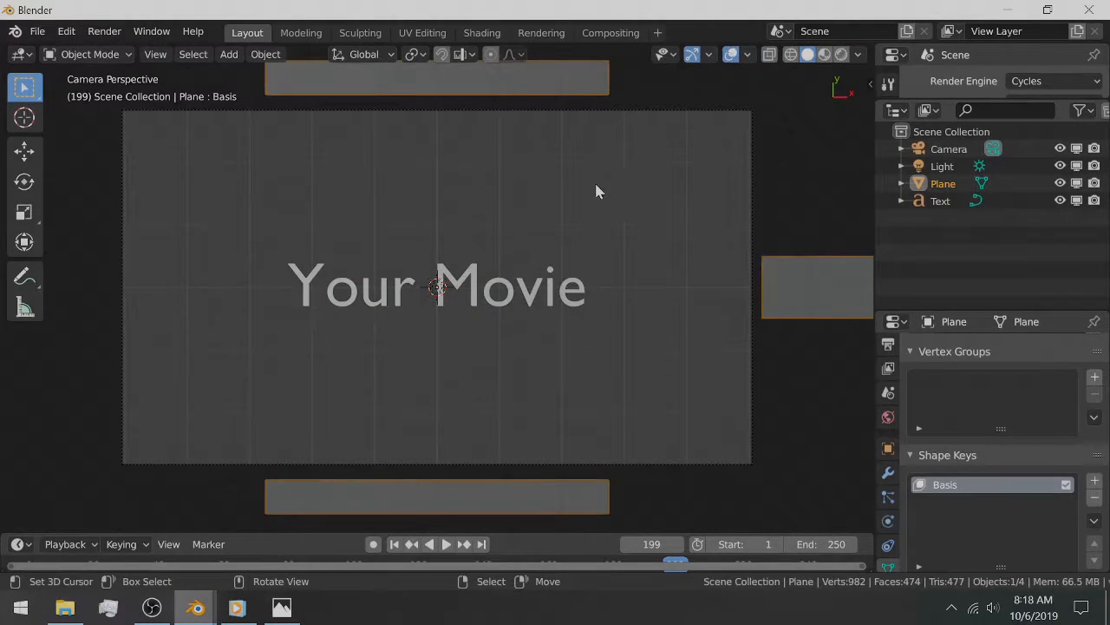
pyautogui.click(1094, 479)
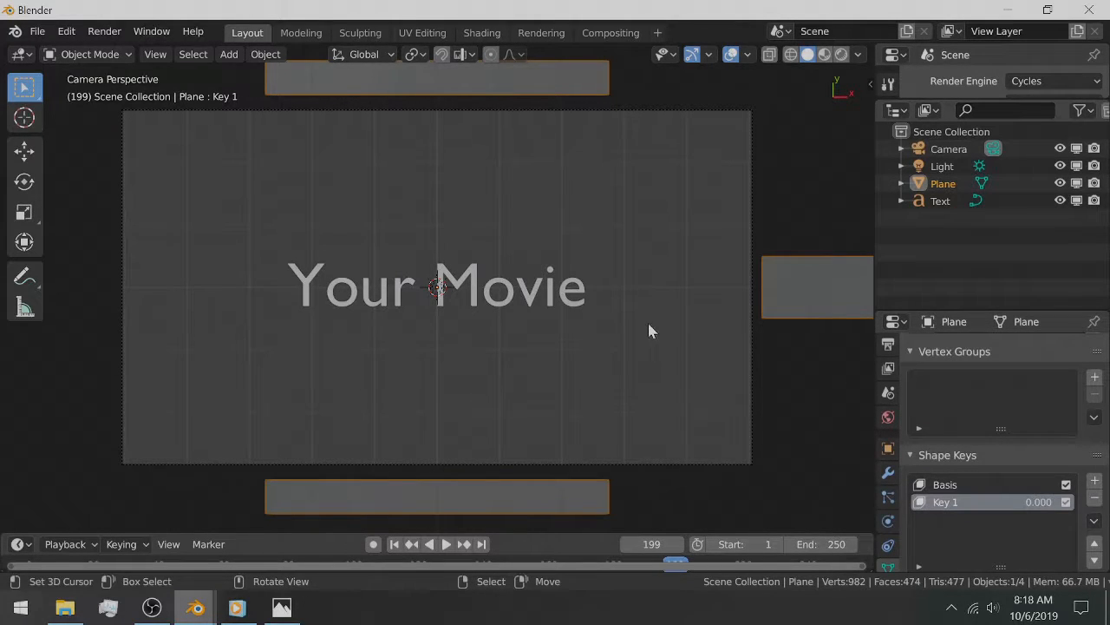
pyautogui.press('Tab')
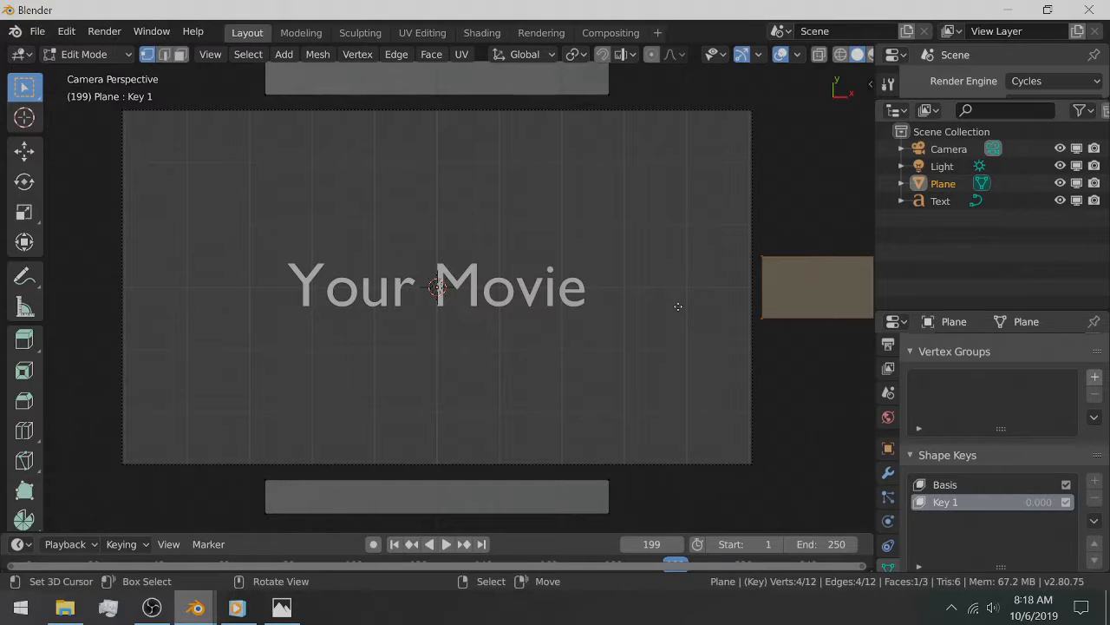
pyautogui.press('g')
pyautogui.press('y')
pyautogui.press('x')
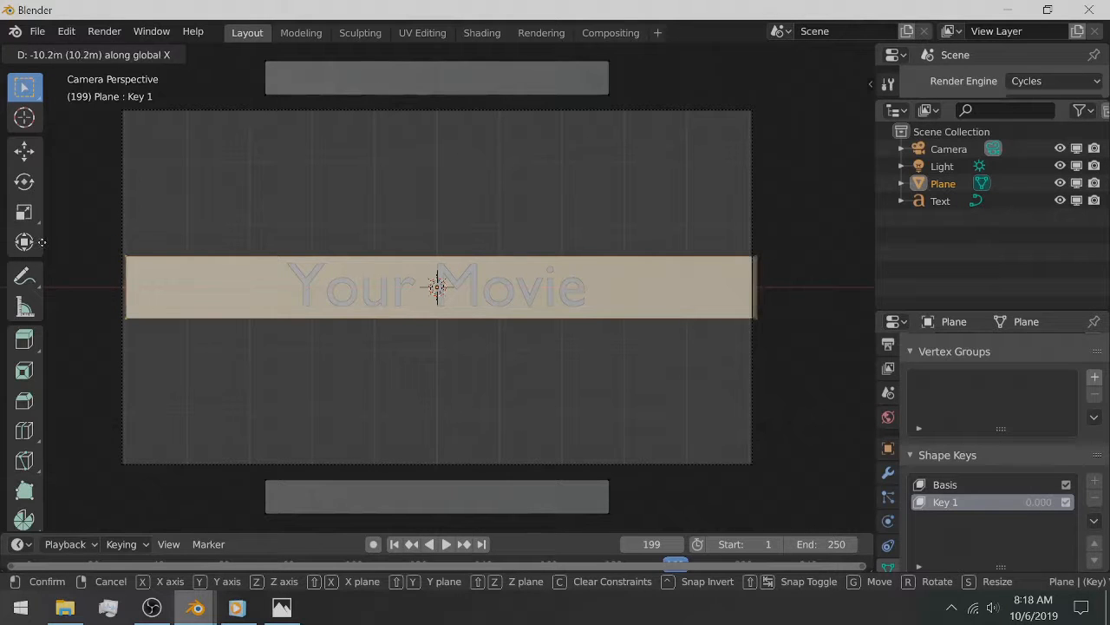
pyautogui.click(38, 242)
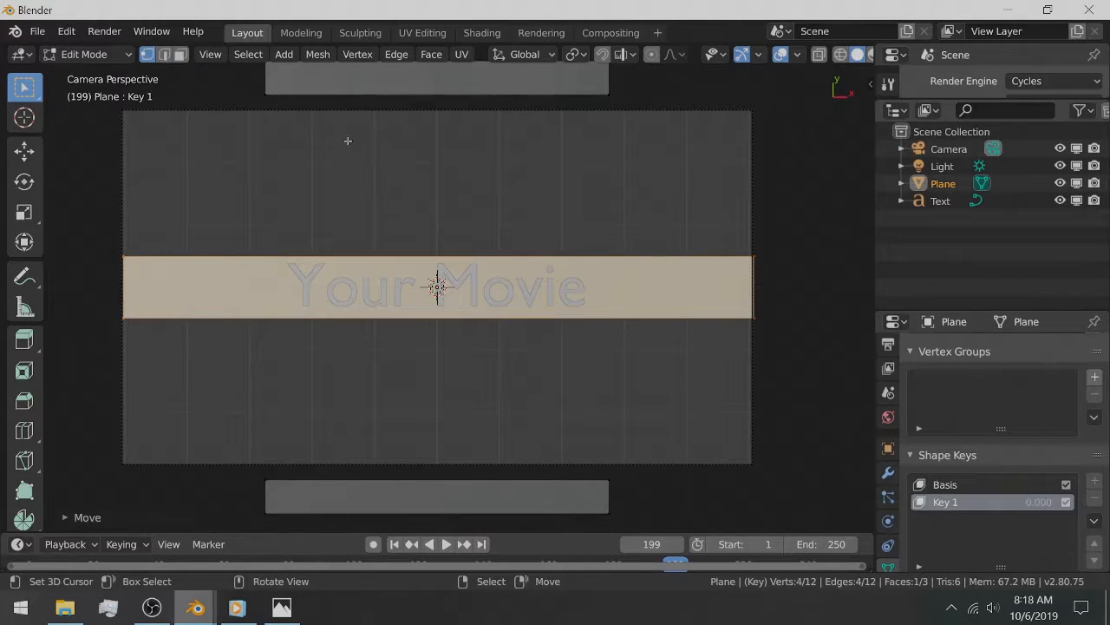
# Step: Move the linked upper small band down along Y into the camera frame, just above the long band
pyautogui.scroll(-2, 346, 174)
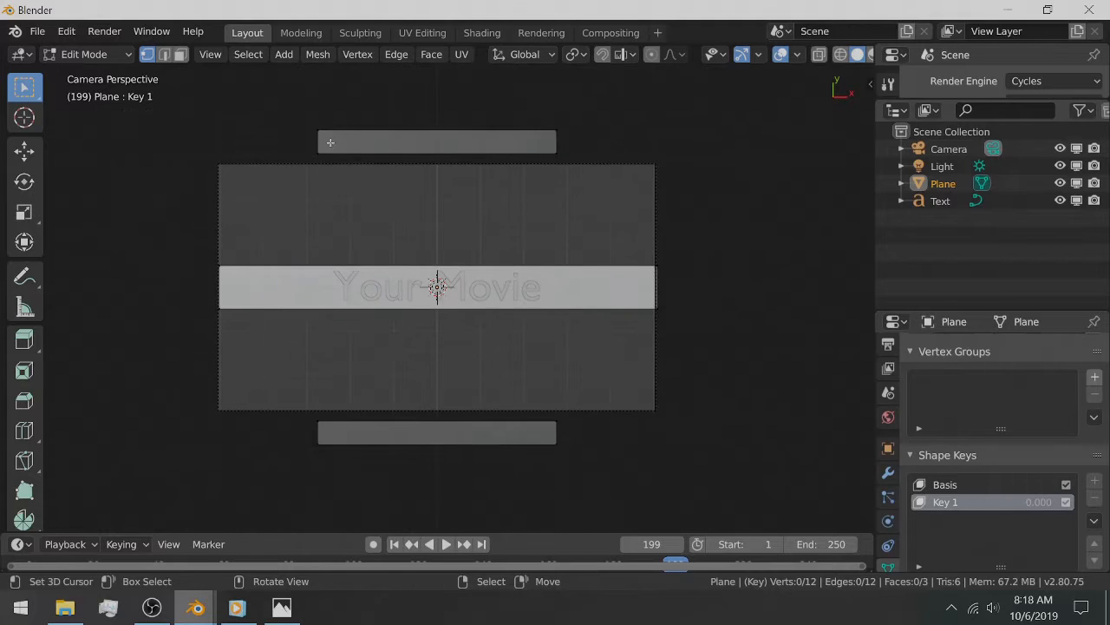
pyautogui.press('l')
pyautogui.press('g')
pyautogui.press('y')
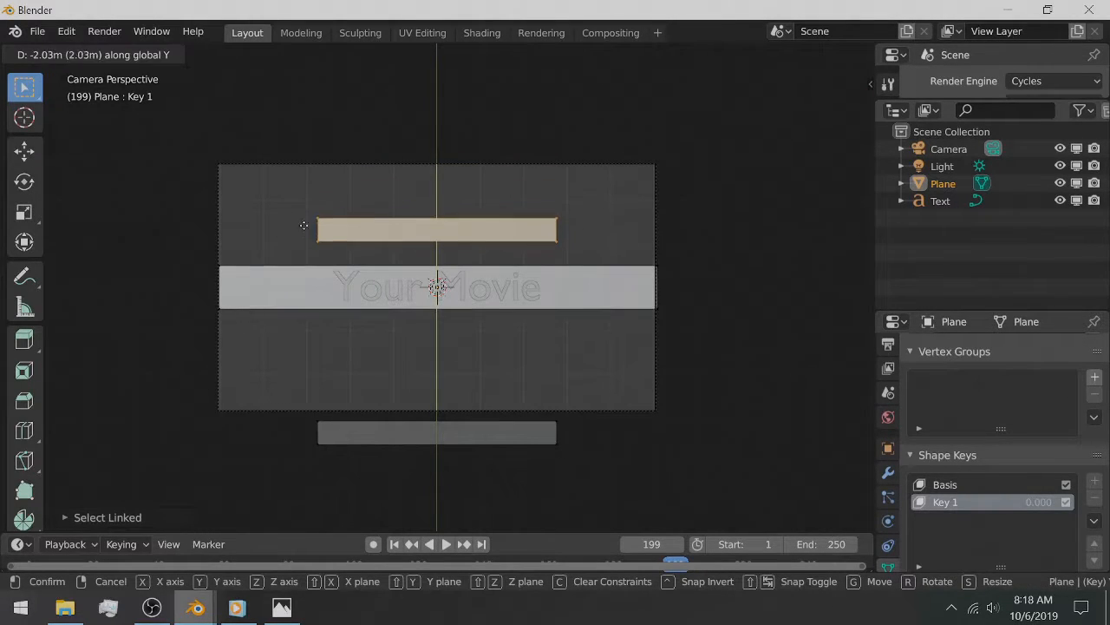
pyautogui.click(303, 243)
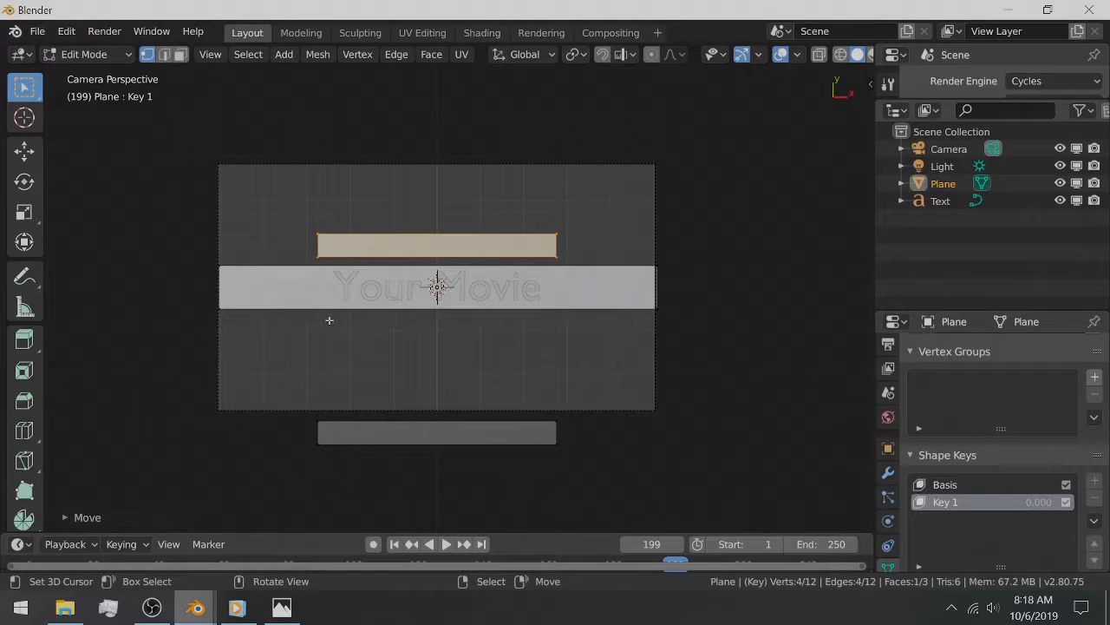
# Step: Move the linked lower small band up along Y to just below the long band, and return to Object Mode
pyautogui.click(363, 397)
pyautogui.press('l')
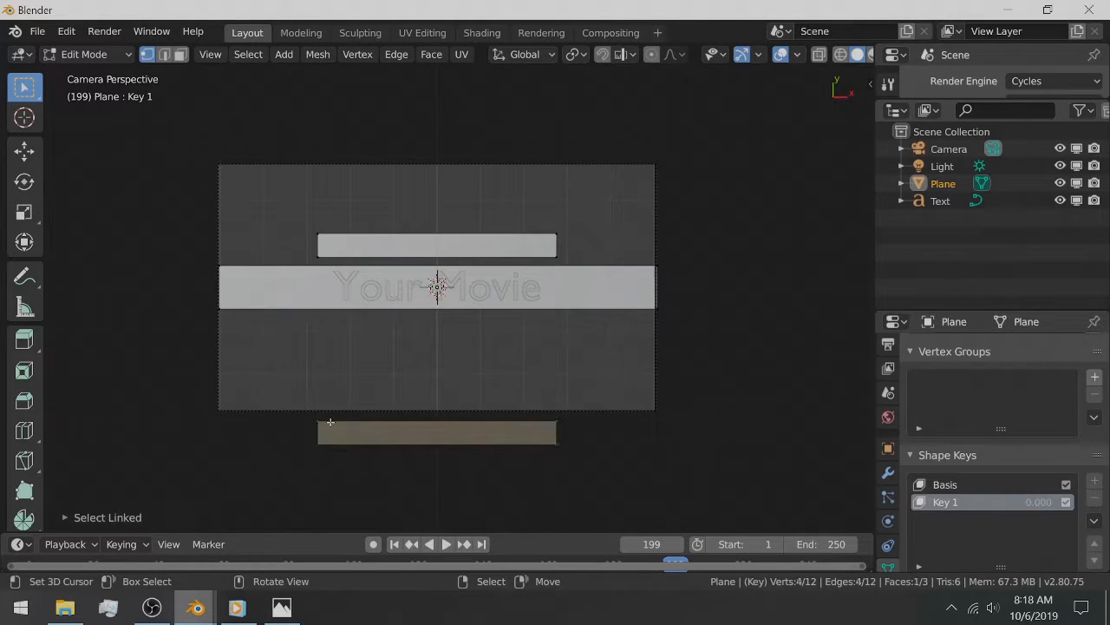
pyautogui.press('g')
pyautogui.press('y')
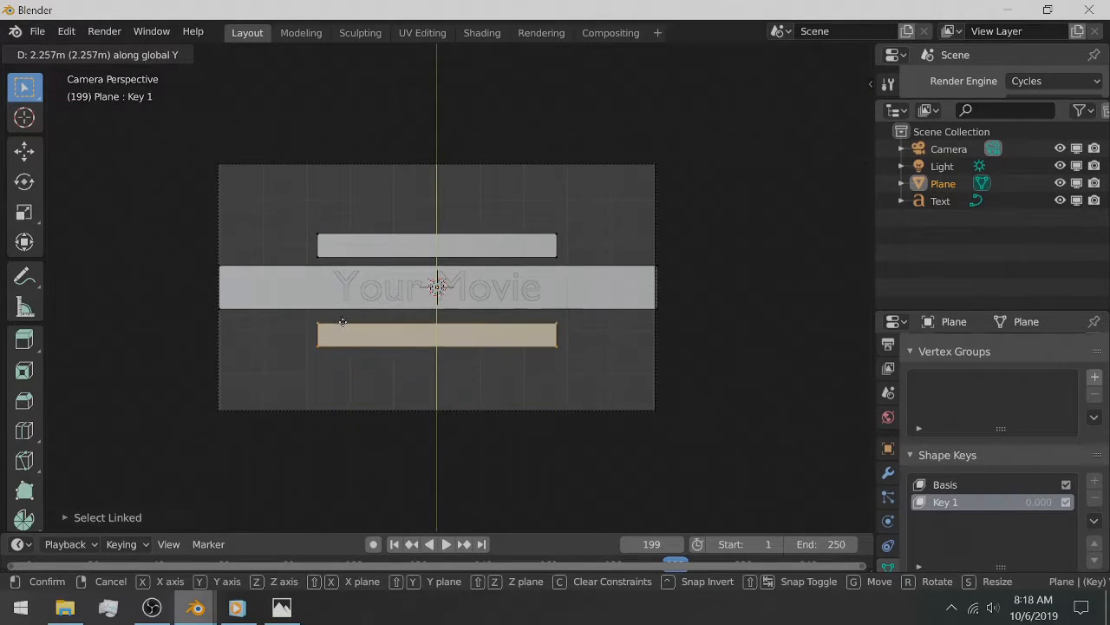
pyautogui.click(343, 319)
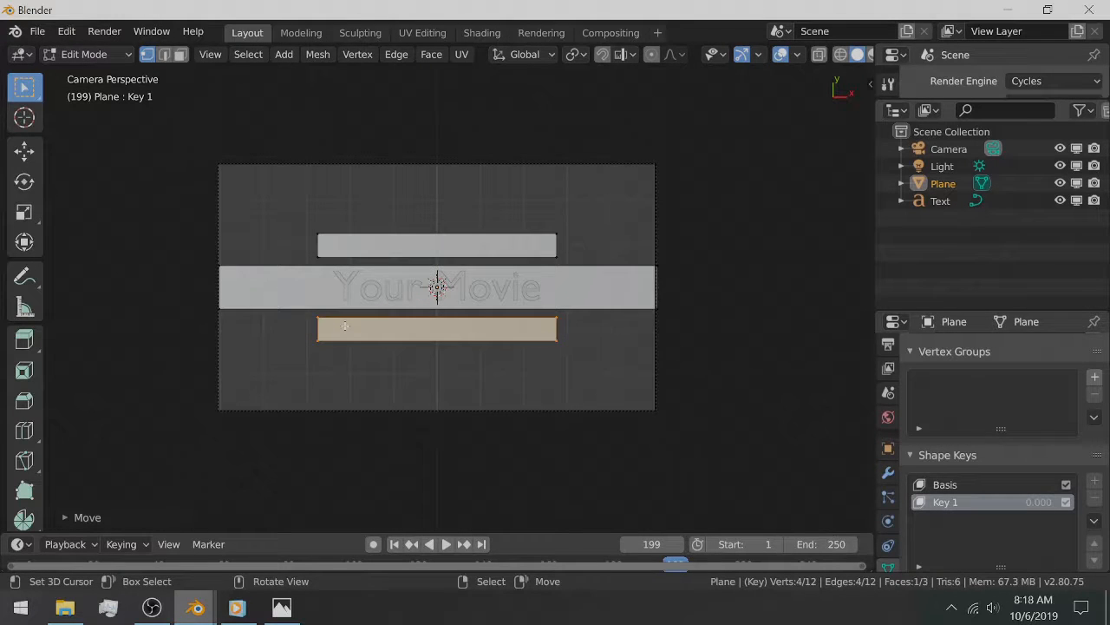
pyautogui.hotkey('alt', 'a')
pyautogui.press('Tab')
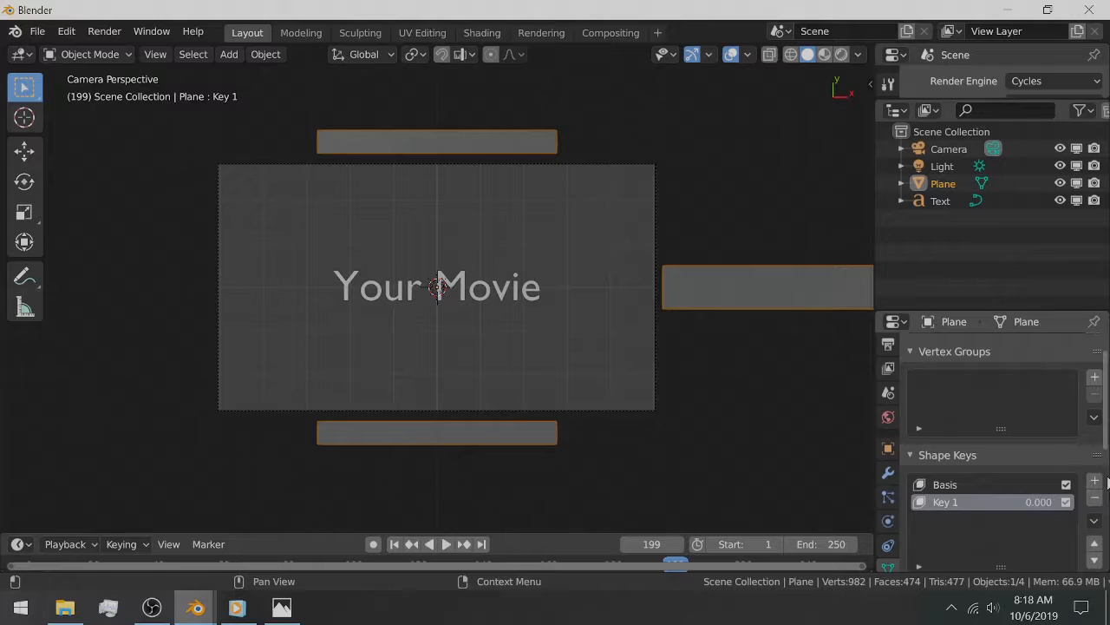
# Step: Set the range maximum of the plane's Key 1 shape key to 10
pyautogui.scroll(-2, 1107, 483)
pyautogui.scroll(-3, 1106, 482)
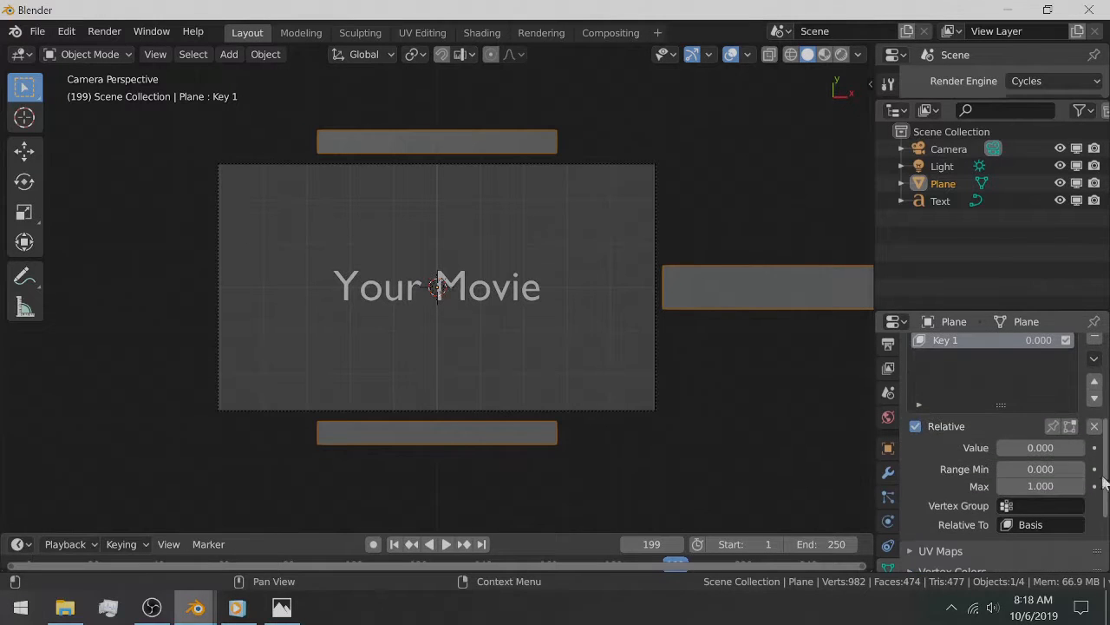
pyautogui.click(1033, 486)
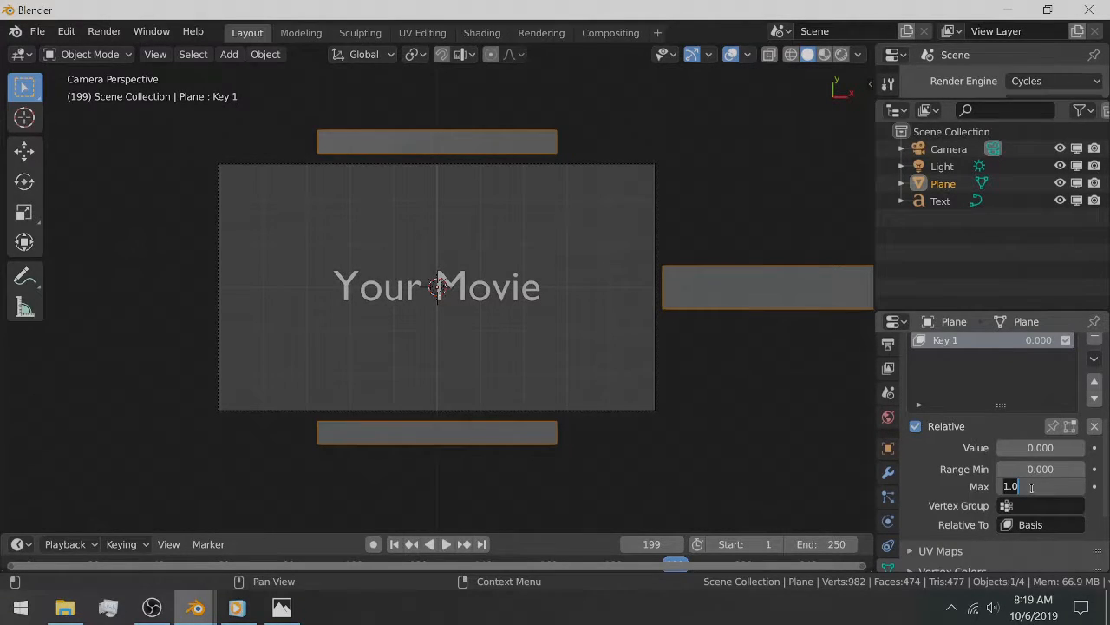
pyautogui.write('10.0')
pyautogui.press('Return')
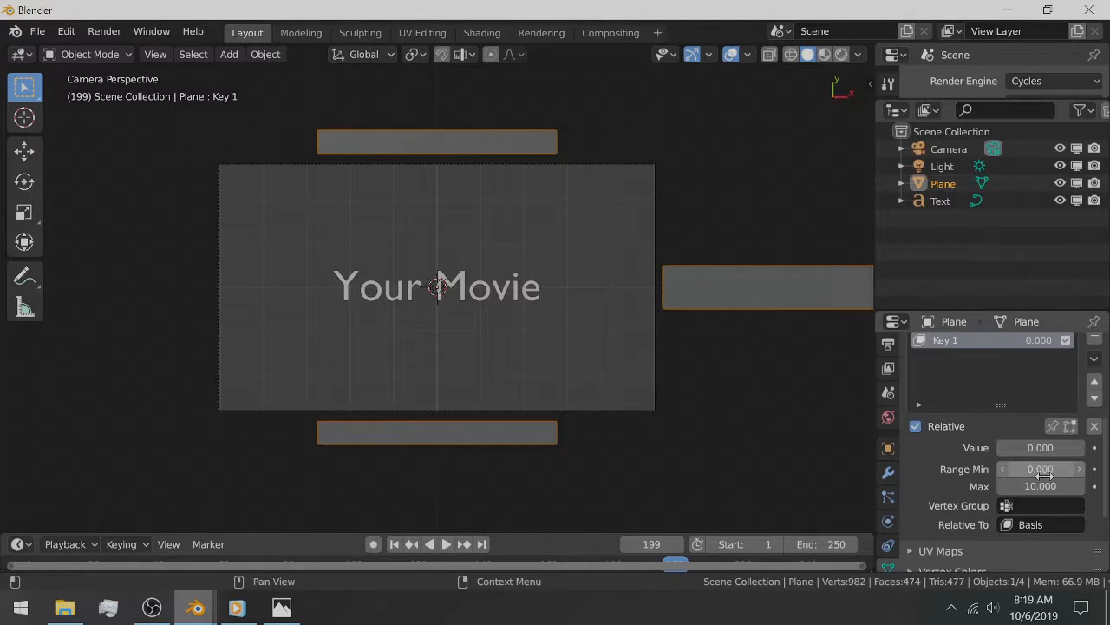
# Step: Reduce Key 1's range maximum to 4 and raise its value to 2.738, sliding the long band behind the camera frame
pyautogui.click(1039, 485)
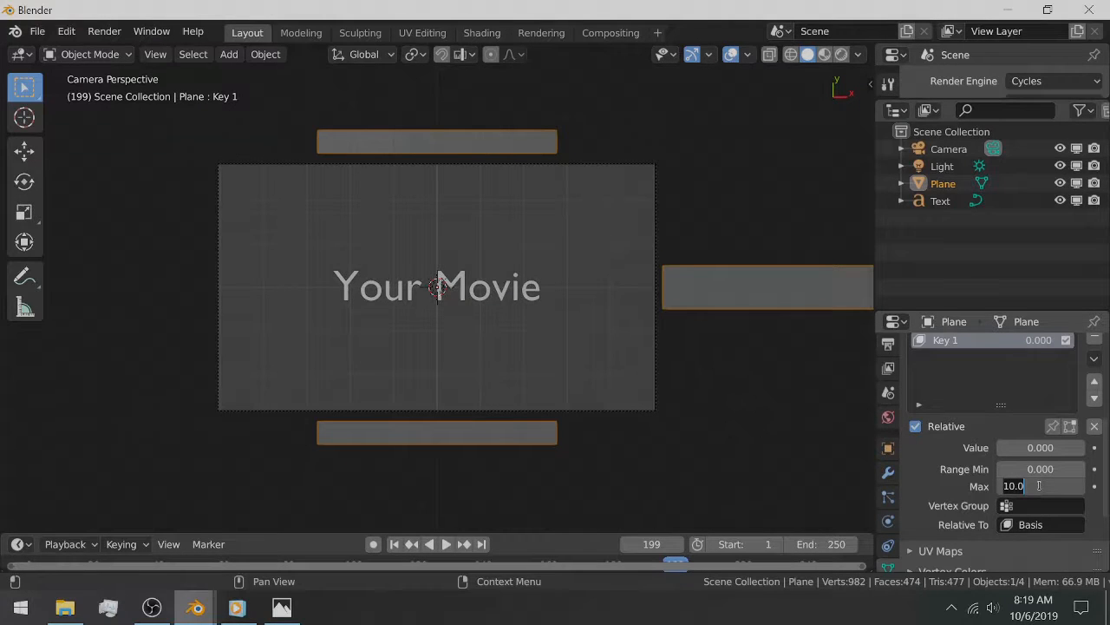
pyautogui.write('4')
pyautogui.press('Return')
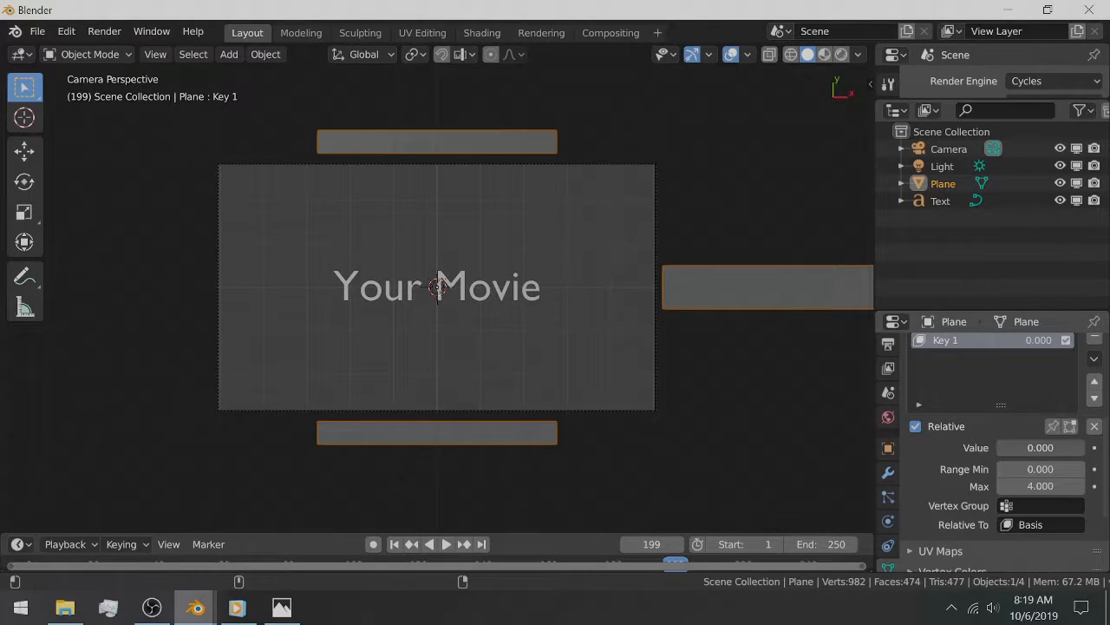
pyautogui.click(1031, 446)
pyautogui.click(1008, 366)
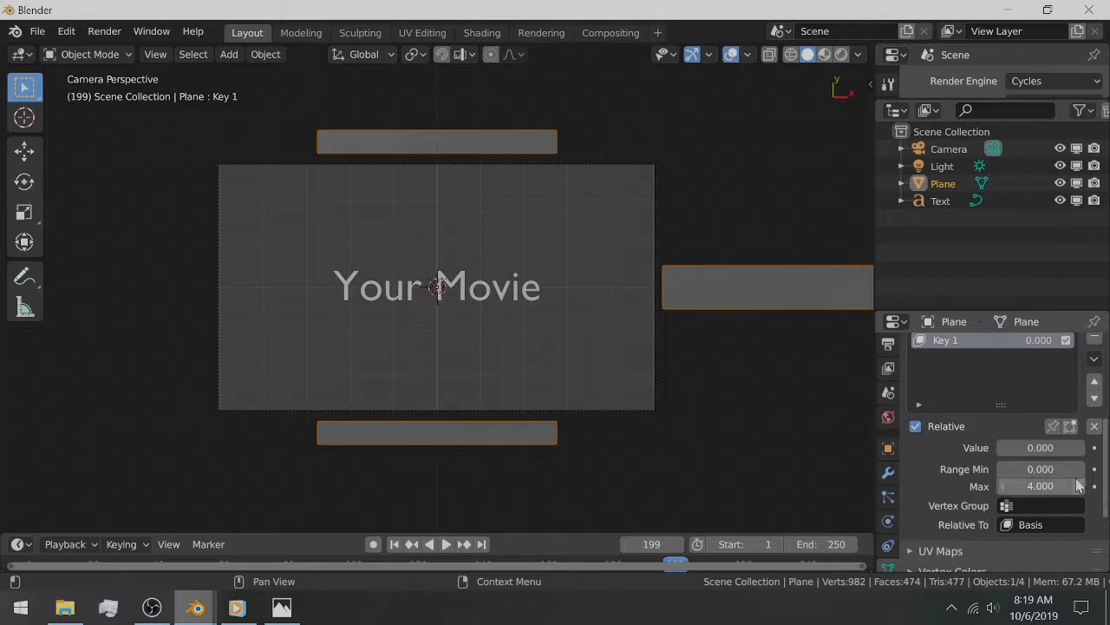
pyautogui.moveTo(1037, 448); pyautogui.dragTo(1109, 447)
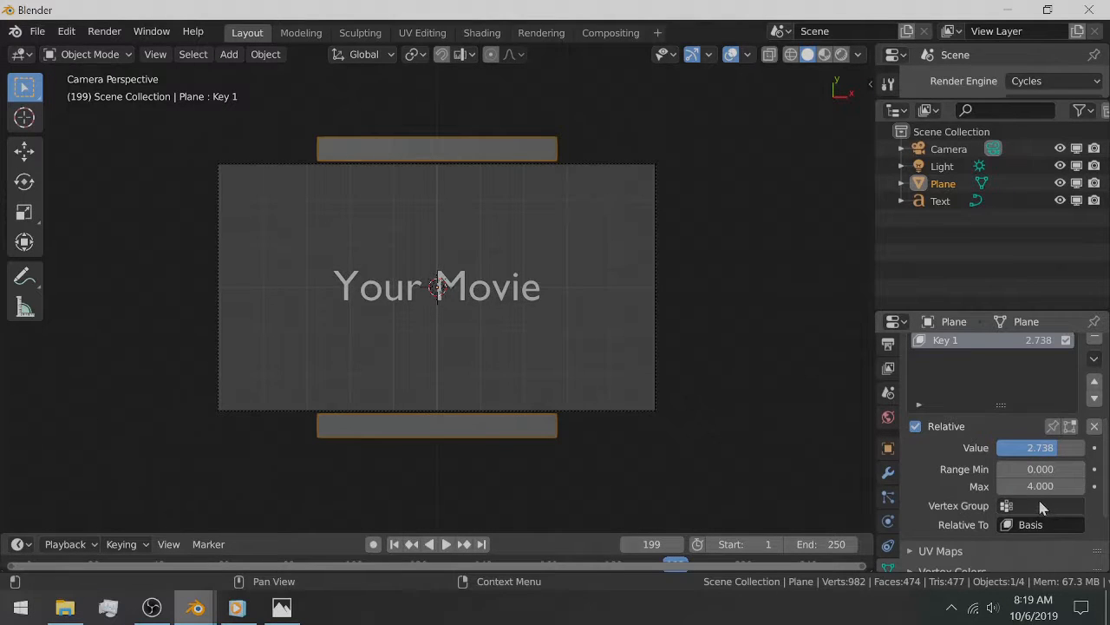
# Step: Set Key 1's range maximum to 2.738 to match its current value
pyautogui.scroll(-2, 1053, 502)
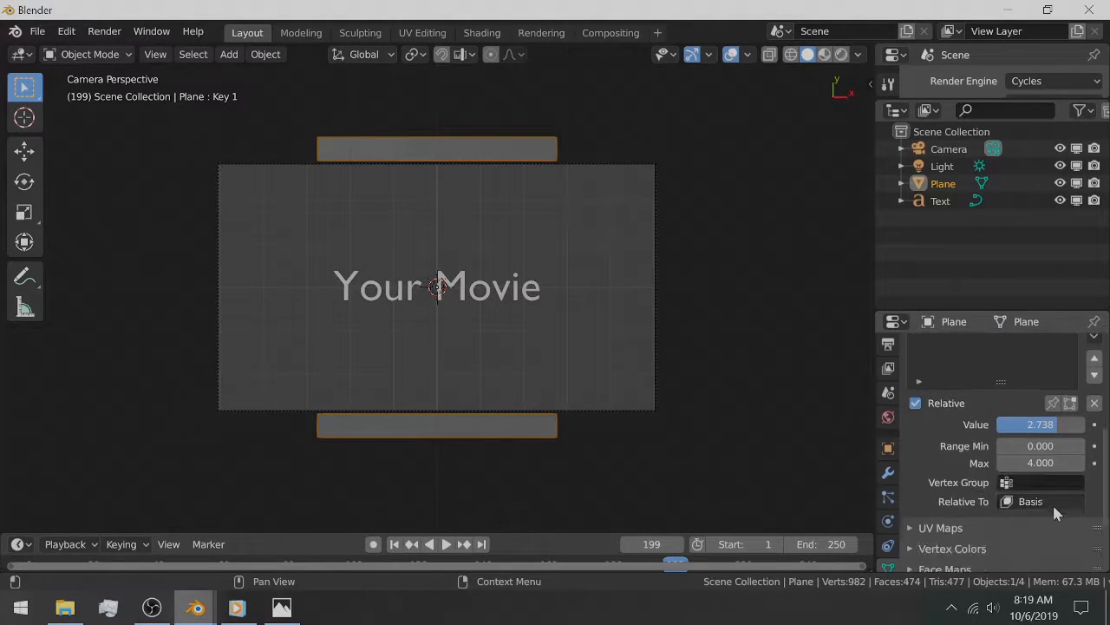
pyautogui.click(1040, 441)
pyautogui.write('2.738')
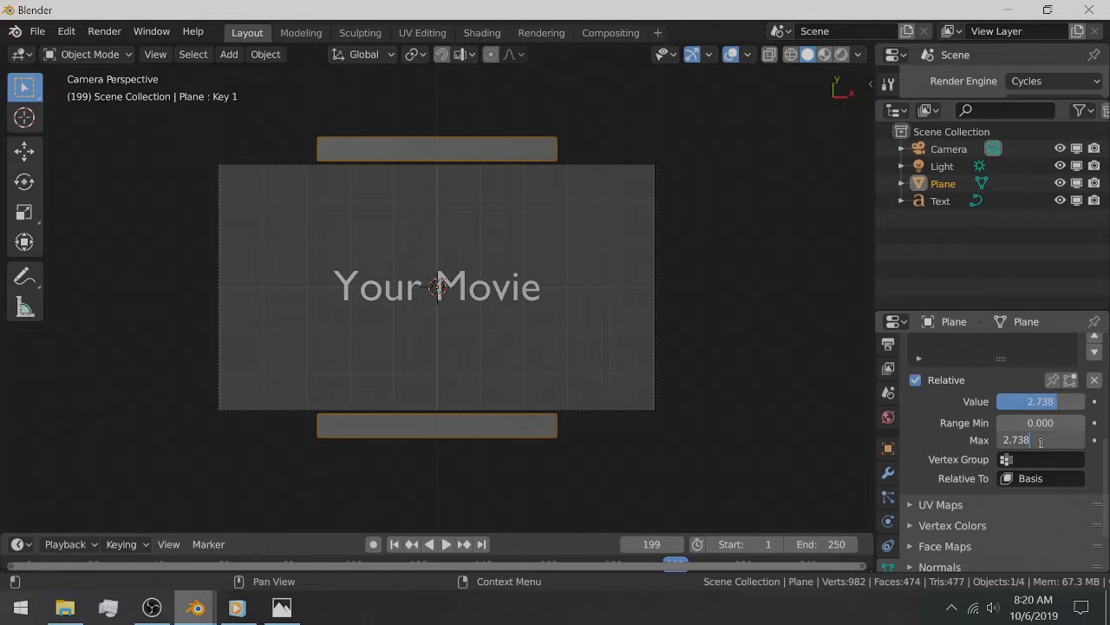
pyautogui.press('Return')
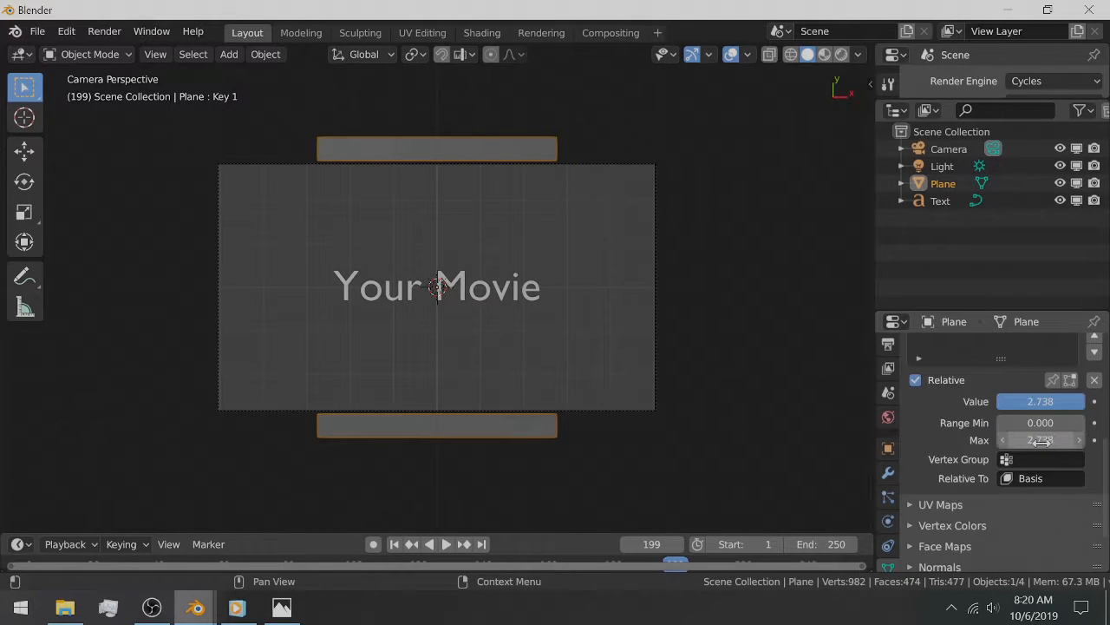
# Step: Test the bands' motion by lowering Key 1's value to 0 and raising it back to 2.738, and play the animation
pyautogui.moveTo(1055, 401); pyautogui.dragTo(942, 401)
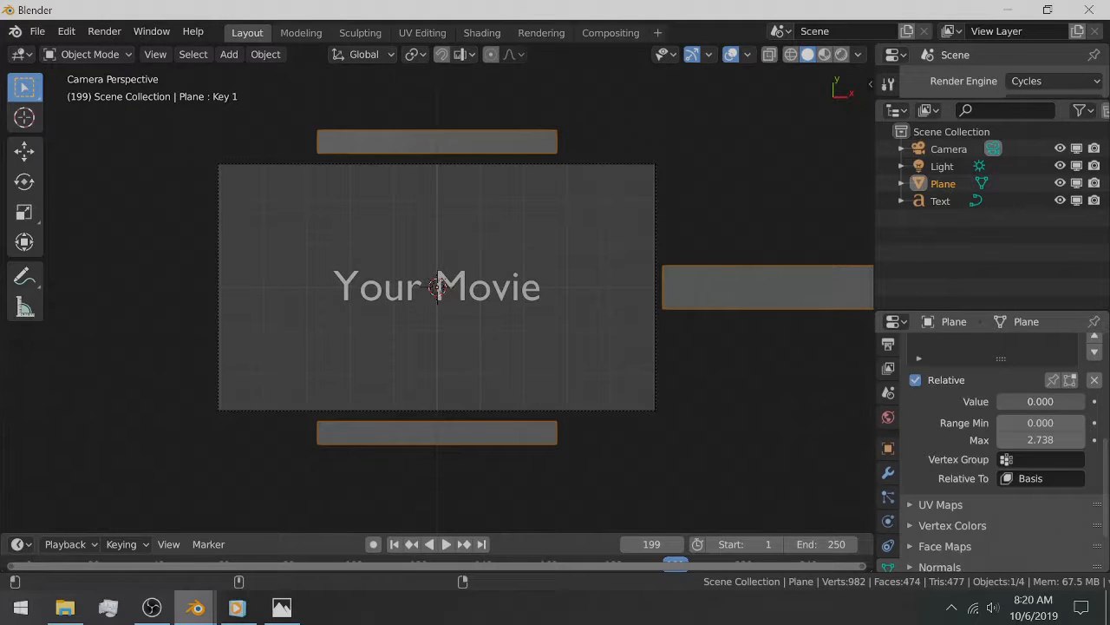
pyautogui.rightClick(1006, 403)
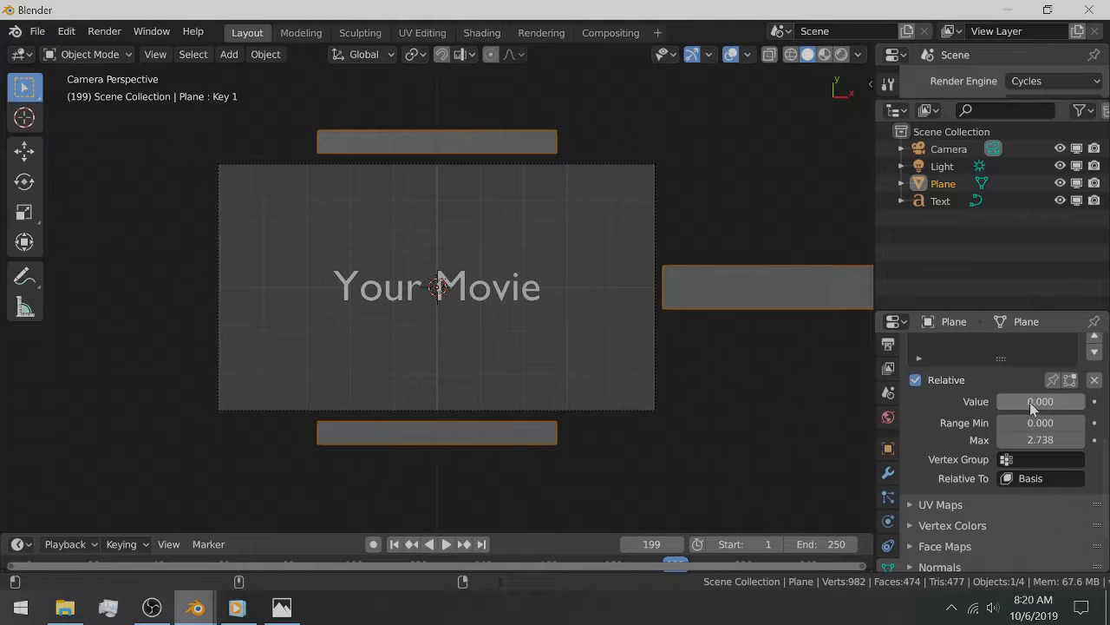
pyautogui.moveTo(1029, 401); pyautogui.dragTo(1084, 403)
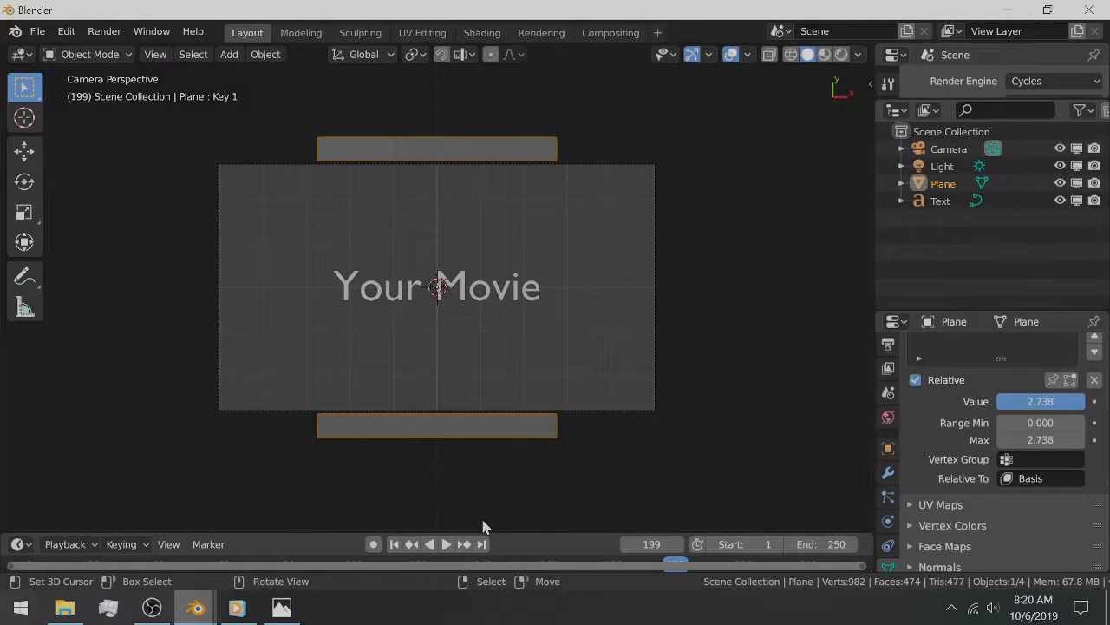
pyautogui.press('space')
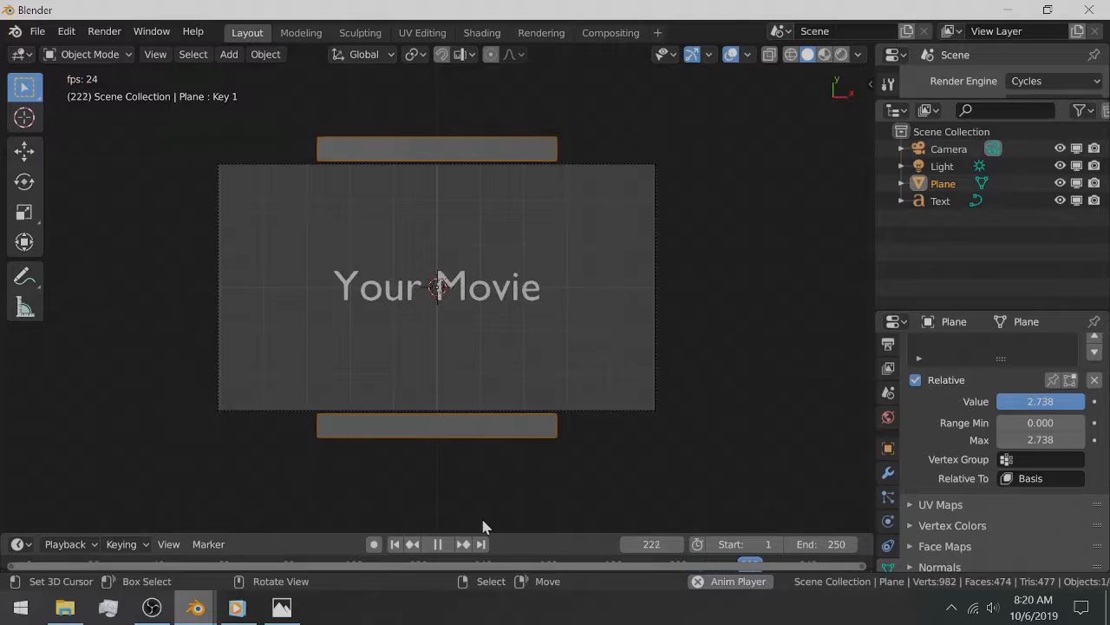